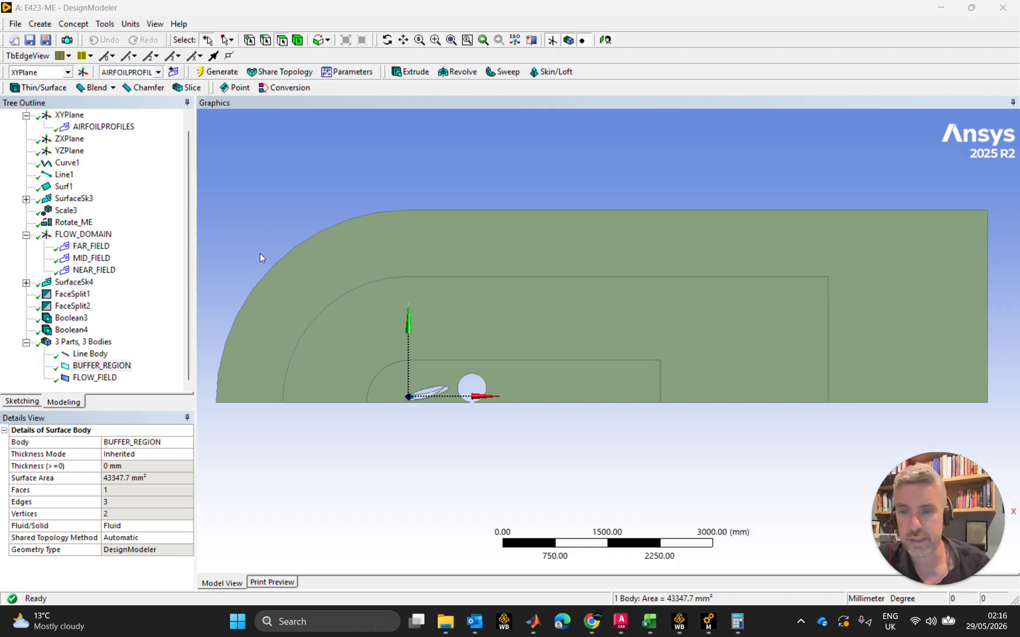
Create a named selection from the curved upstream edge and the straight upper edge of the outer flow domain
click(264, 289)
click(319, 115)
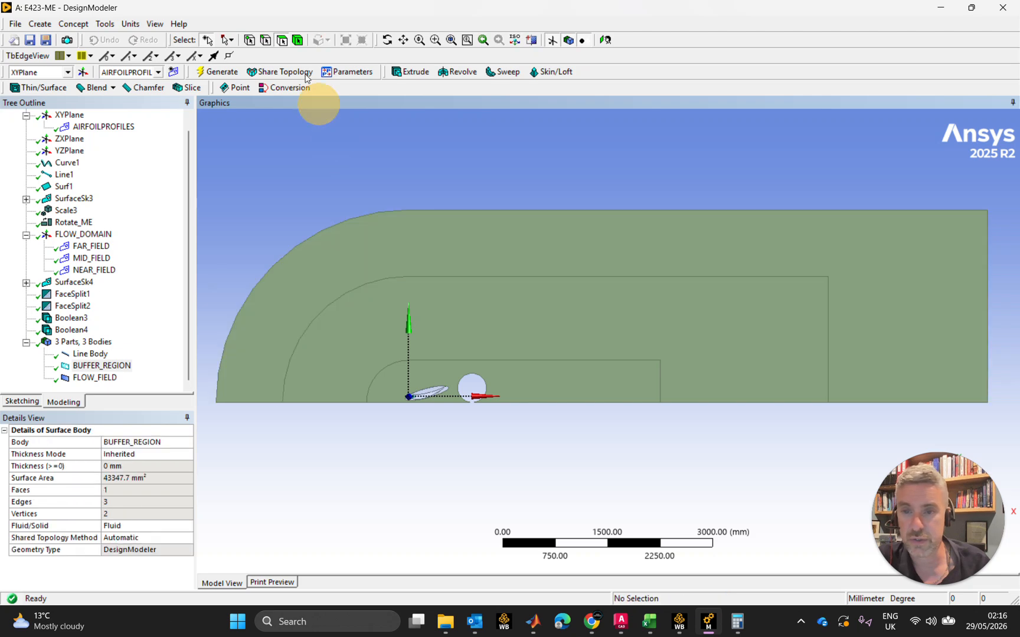
click(269, 273)
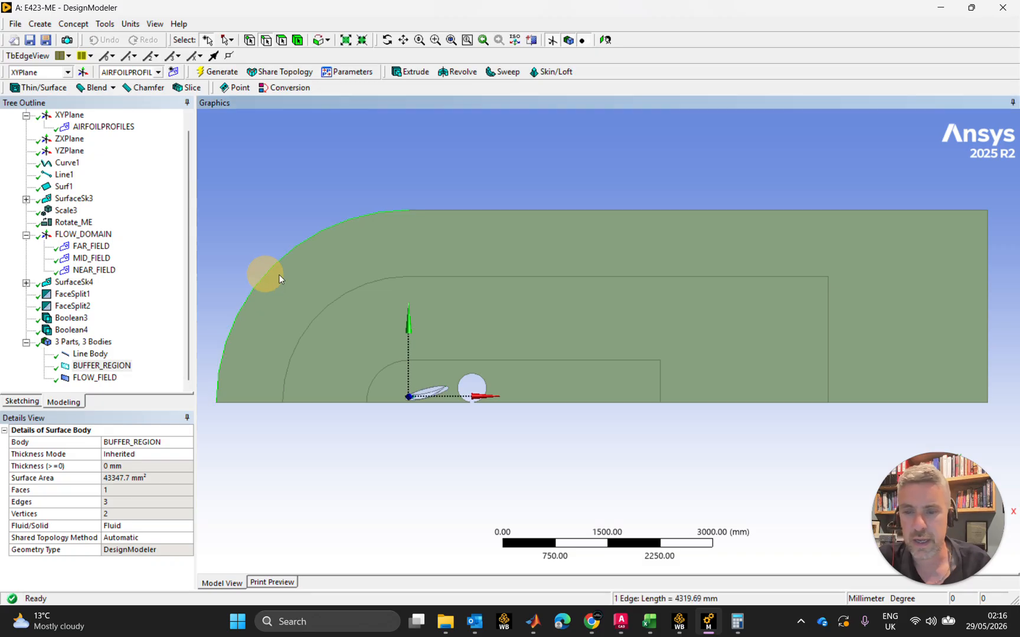
ctrl+click(434, 212)
scroll(583, 239, down, 1)
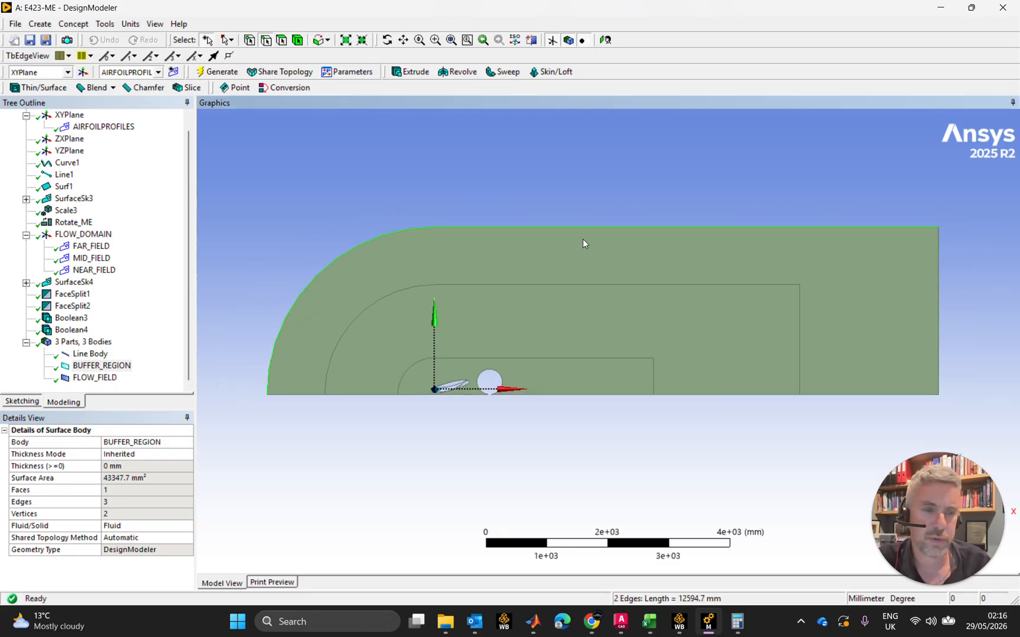
scroll(640, 187, up, 1)
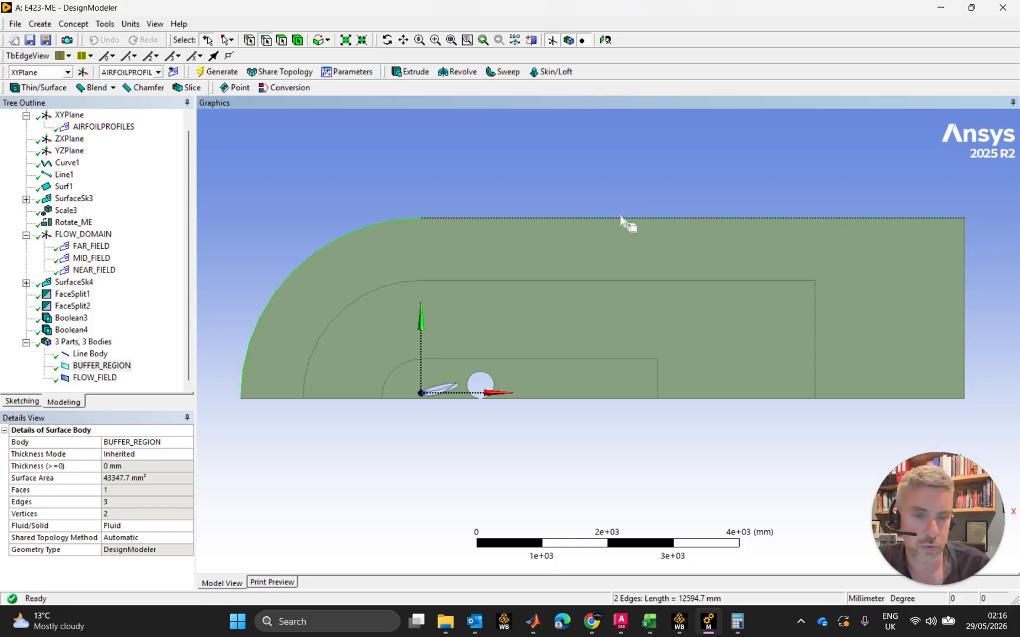
right_click(465, 219)
click(536, 467)
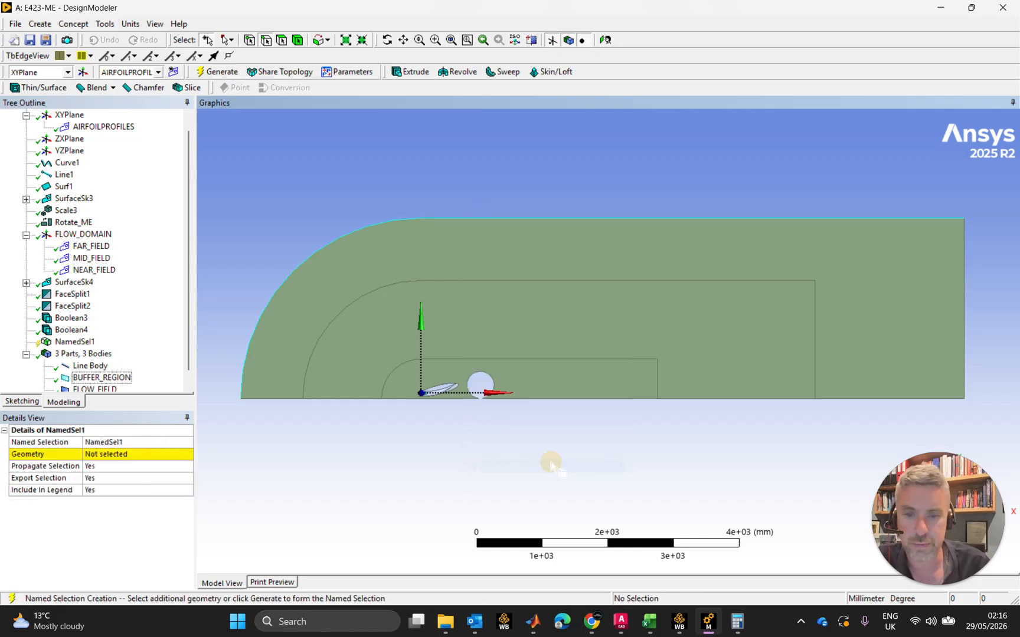
click(109, 454)
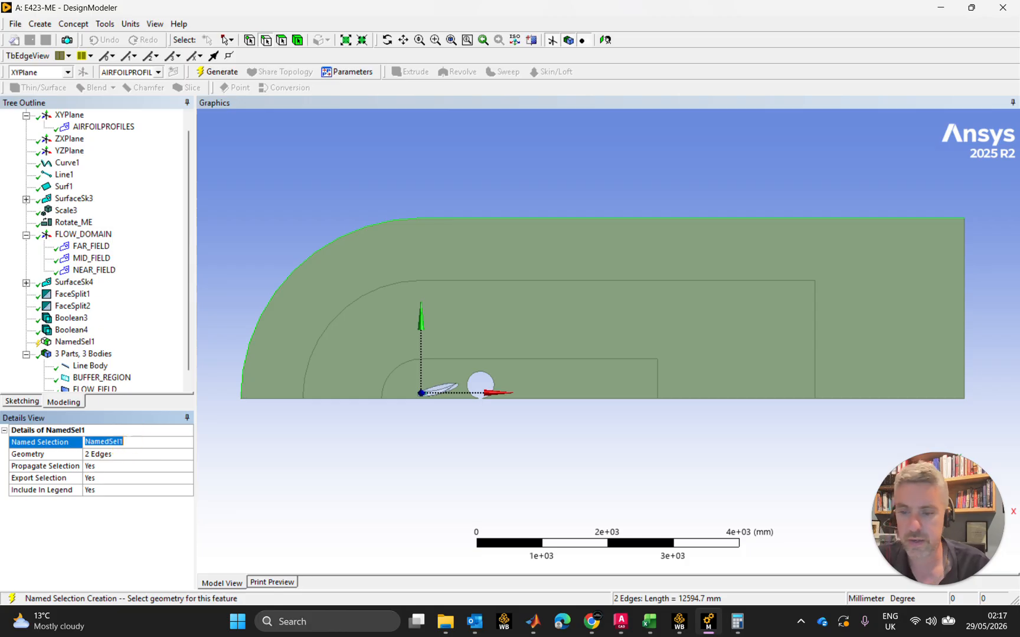
Name the new two-edge selection INLET and generate it
text(INLET)
key(Return)
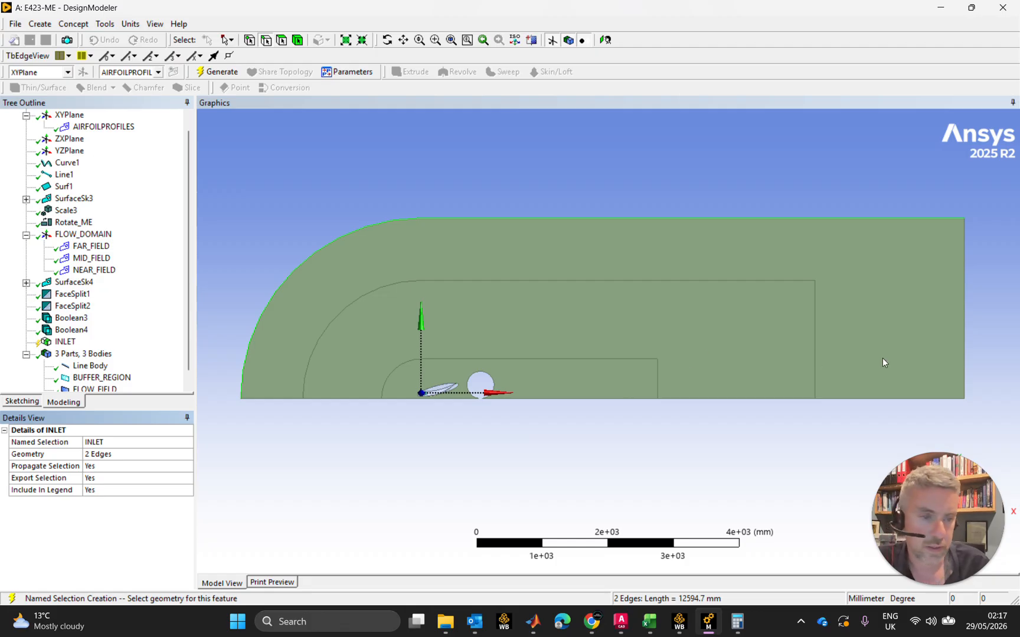
click(963, 324)
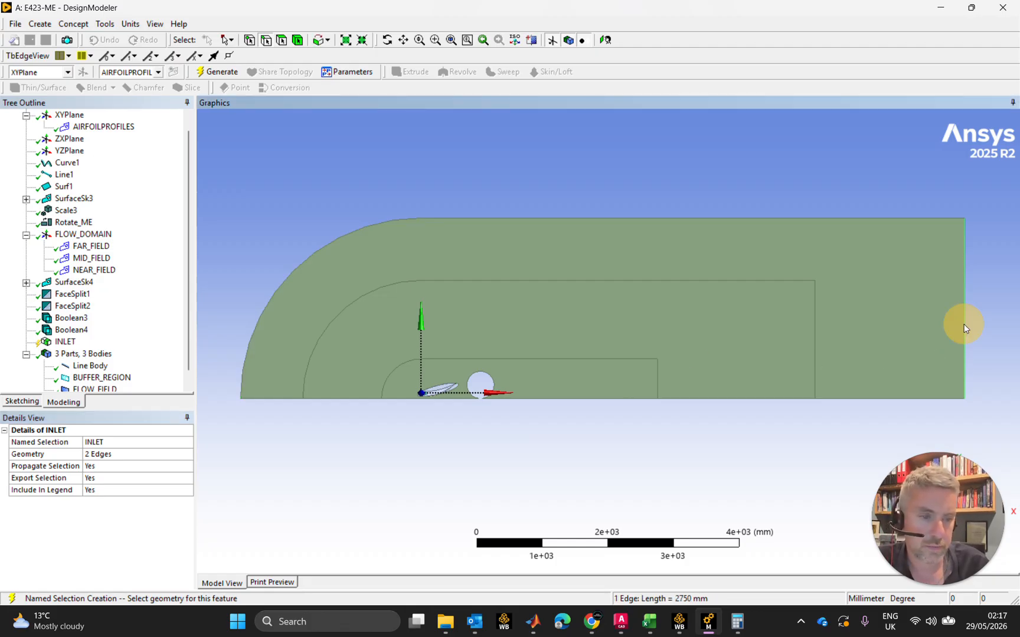
right_click(964, 324)
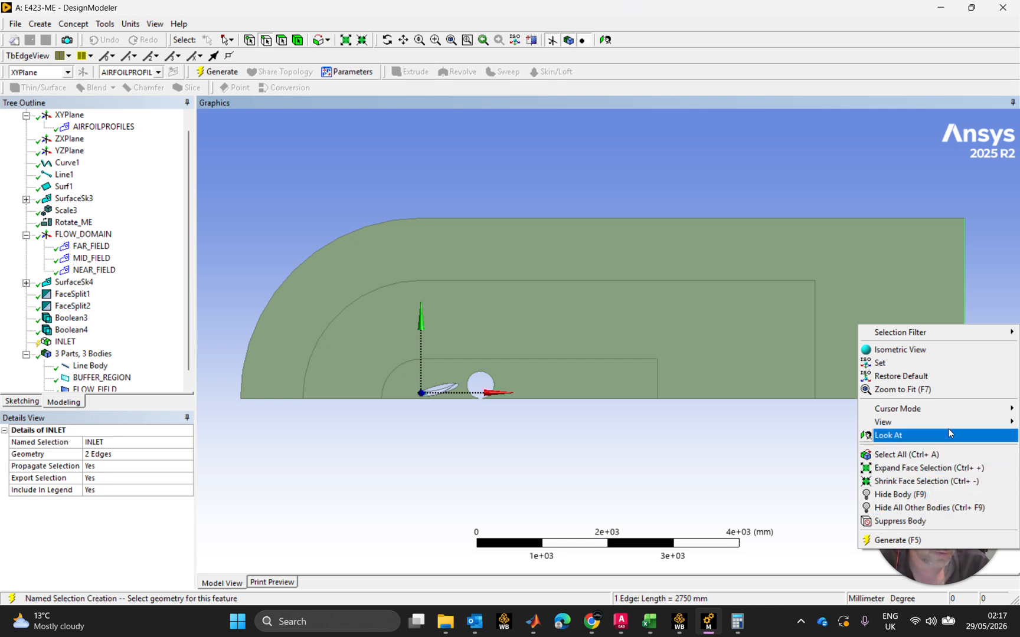
click(218, 72)
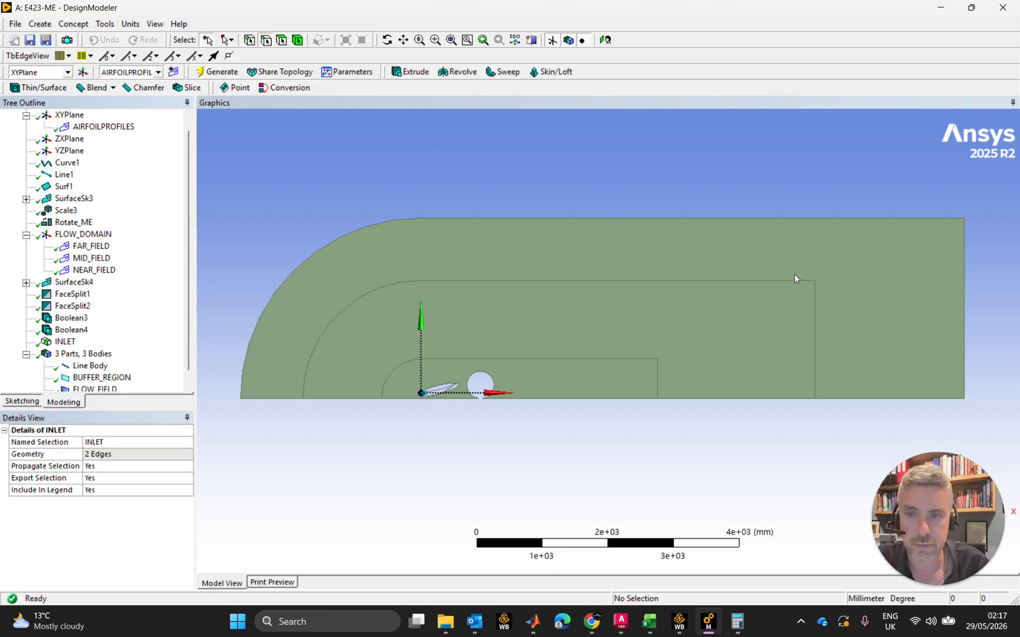
Create and generate a named selection called OUTLET from the vertical downstream edge of the outer domain
click(963, 304)
right_click(964, 306)
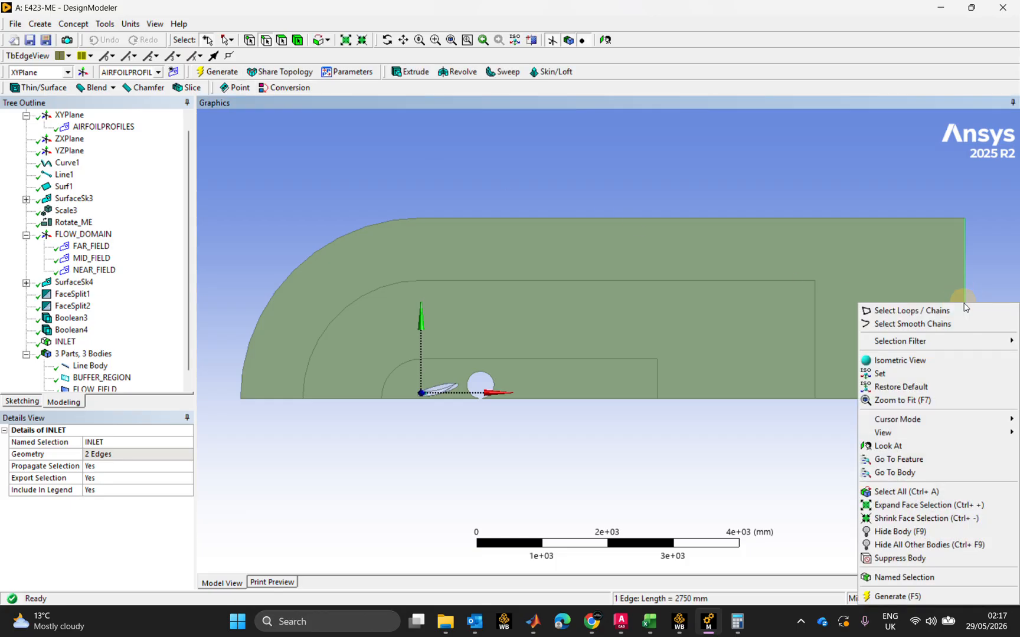
click(903, 578)
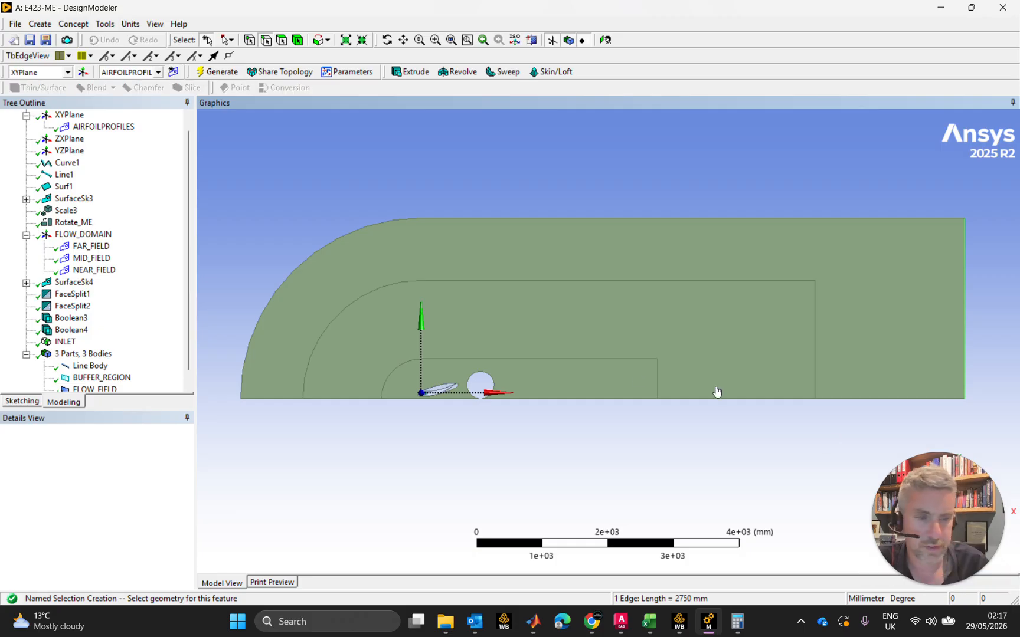
click(113, 452)
click(109, 442)
text(OUTLET)
key(Return)
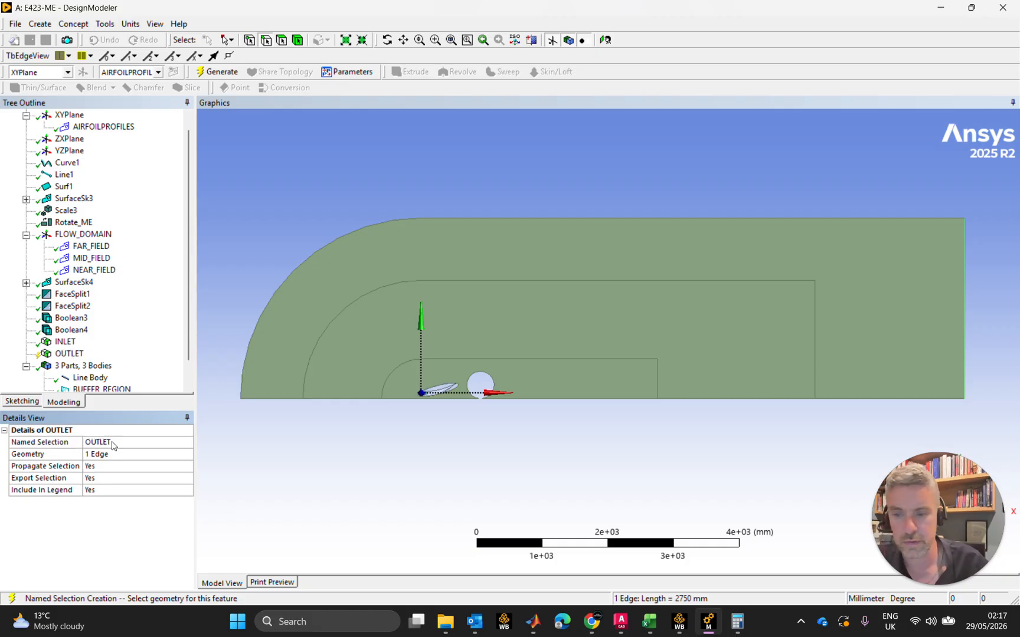
click(218, 72)
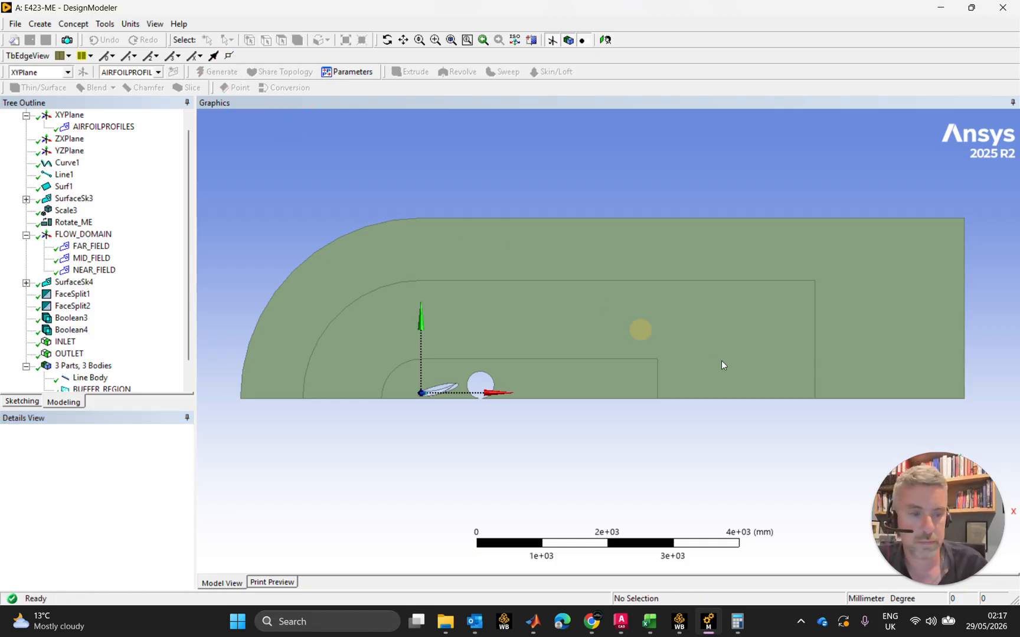
Create a named selection from all six ground edges along the base of the flow domain
click(860, 401)
ctrl+click(782, 399)
ctrl+click(634, 399)
ctrl+click(449, 401)
ctrl+click(354, 399)
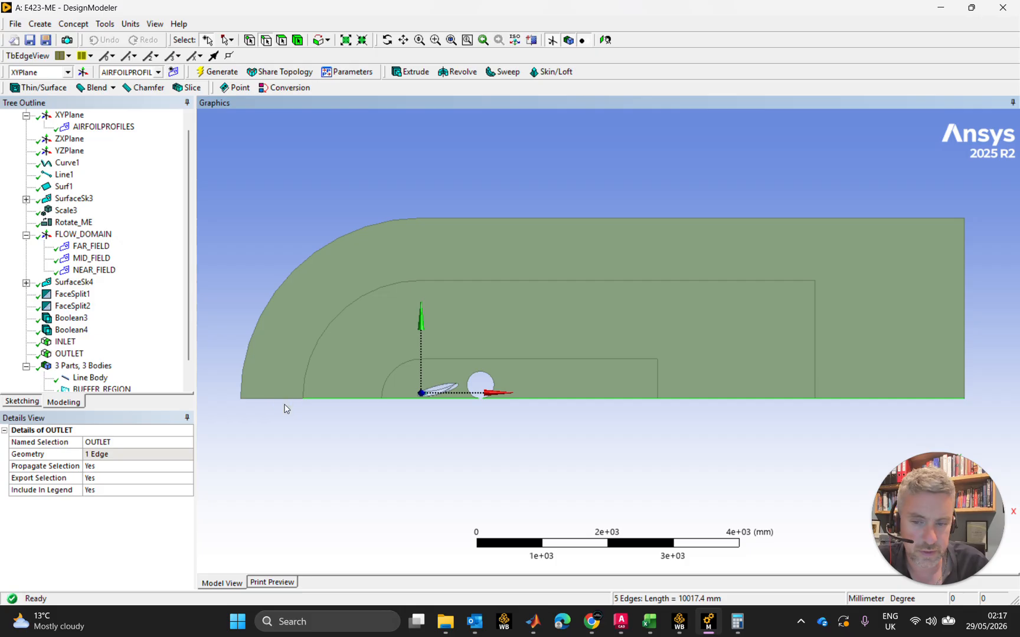
ctrl+click(288, 401)
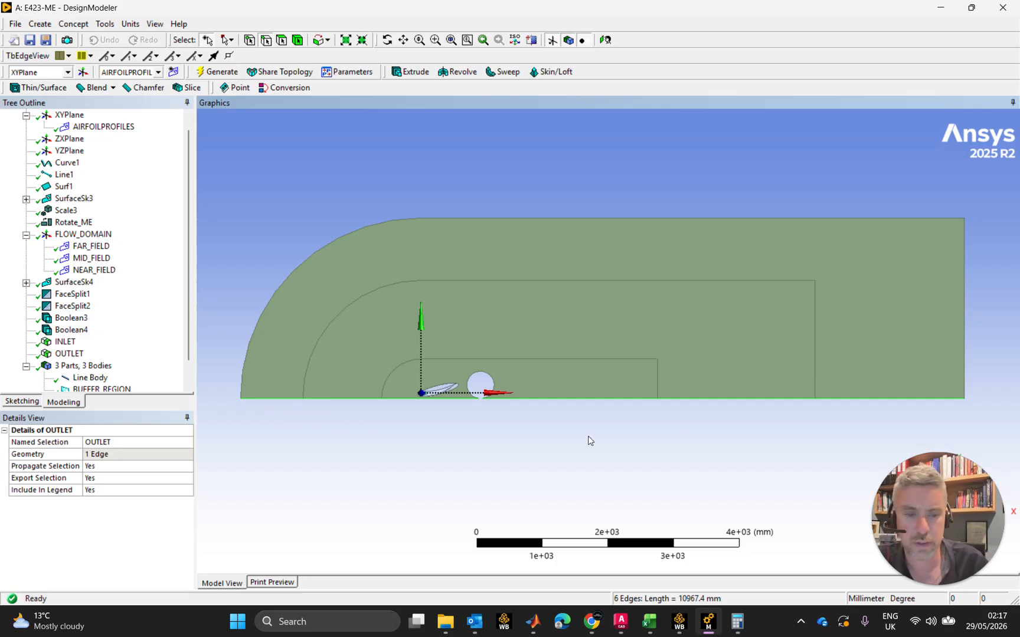
right_click(754, 400)
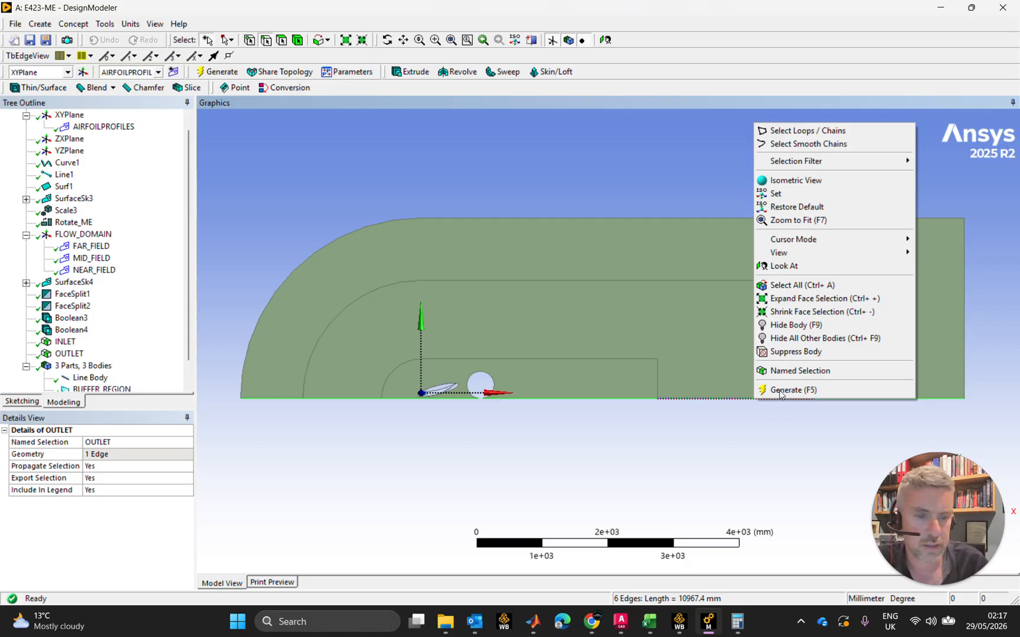
click(803, 372)
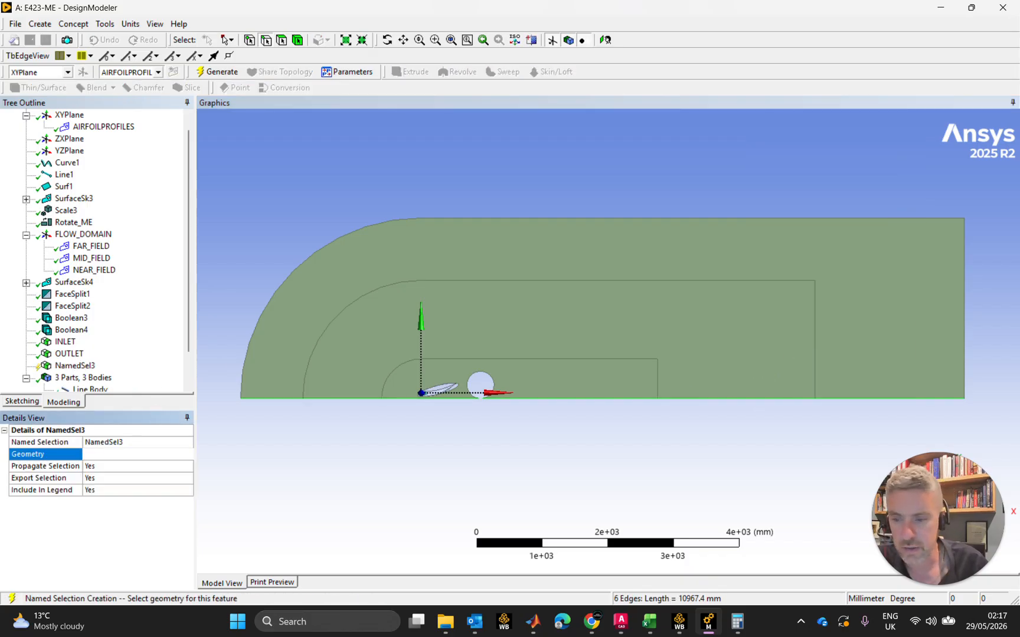
Name the ground-edge selection WALL-TRACK and generate it
click(133, 444)
text(WALL)
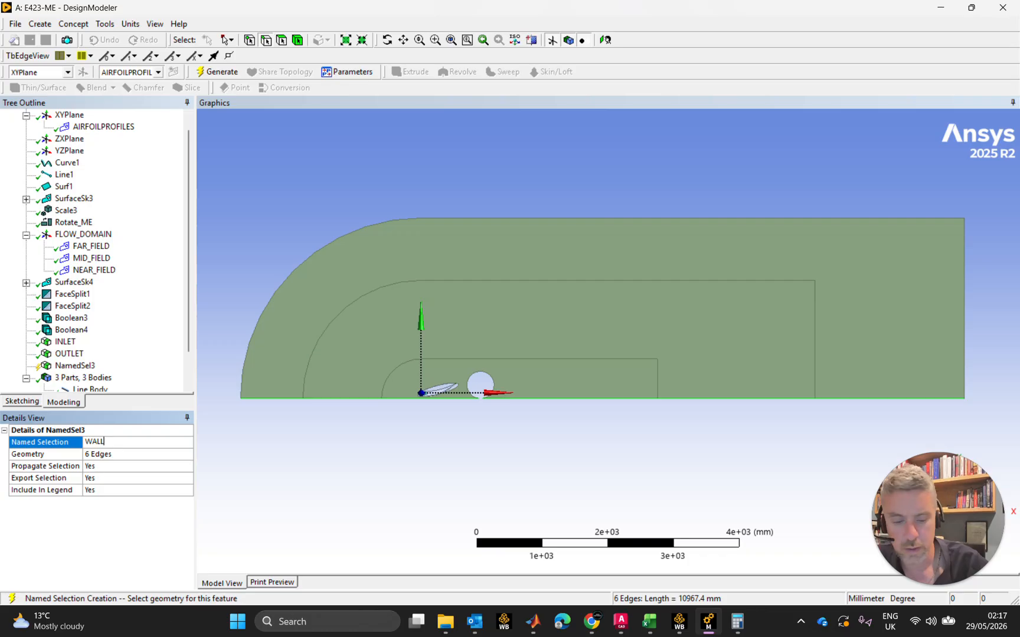
text(-TRACK)
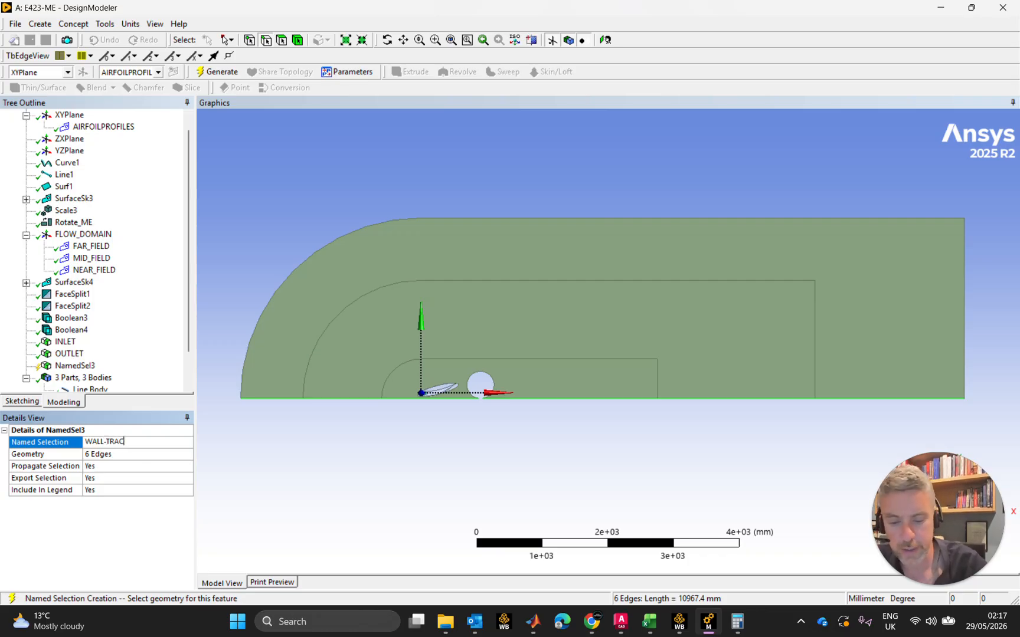
key(Return)
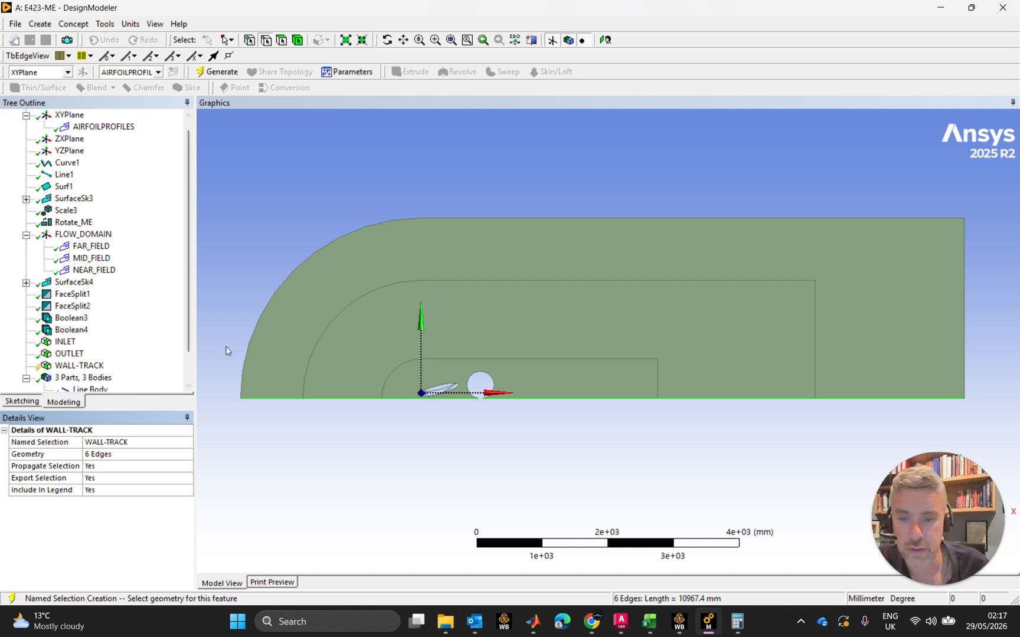
click(493, 380)
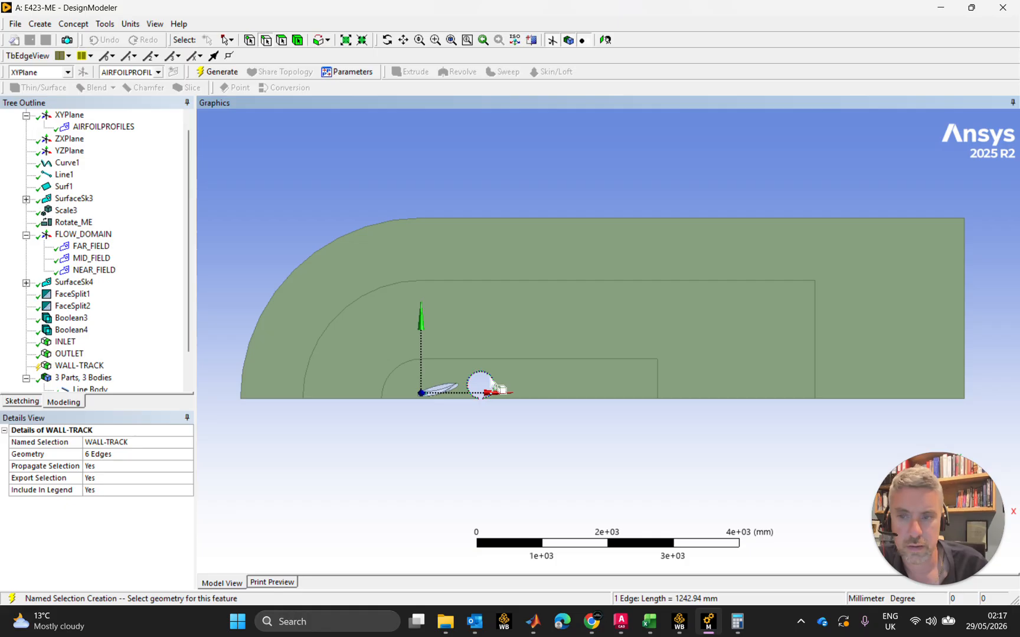
click(218, 73)
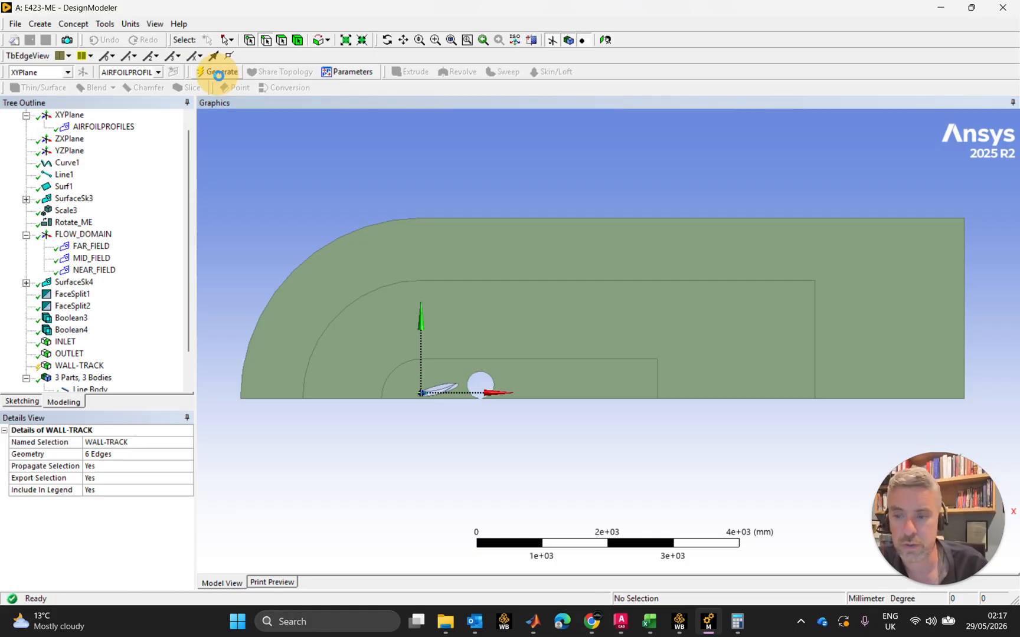
Create and generate a named selection called WALL-TYRE from the circular wheel edge
click(491, 376)
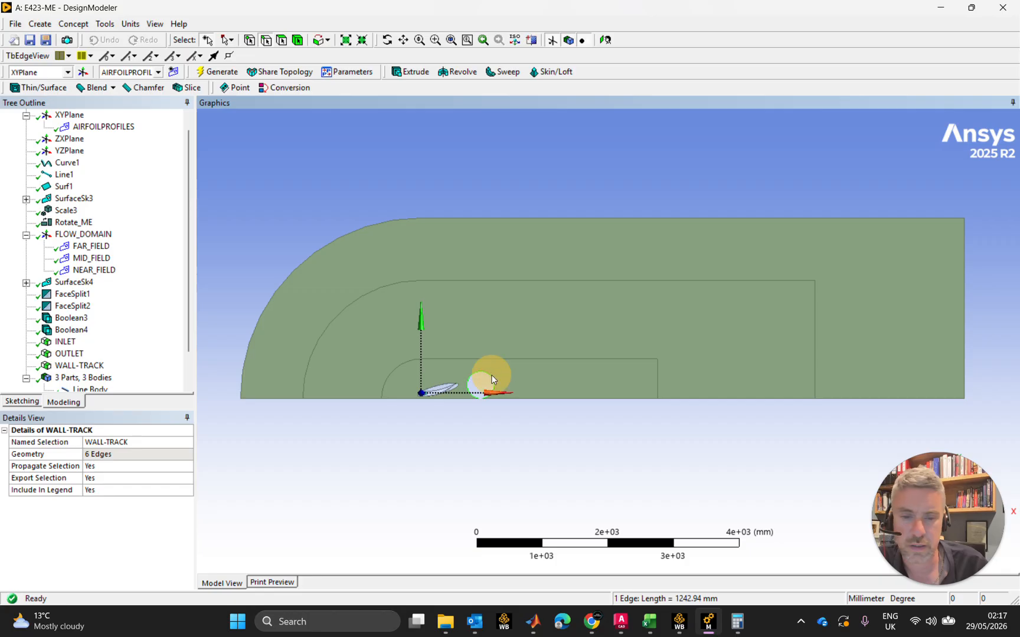
right_click(491, 376)
click(531, 346)
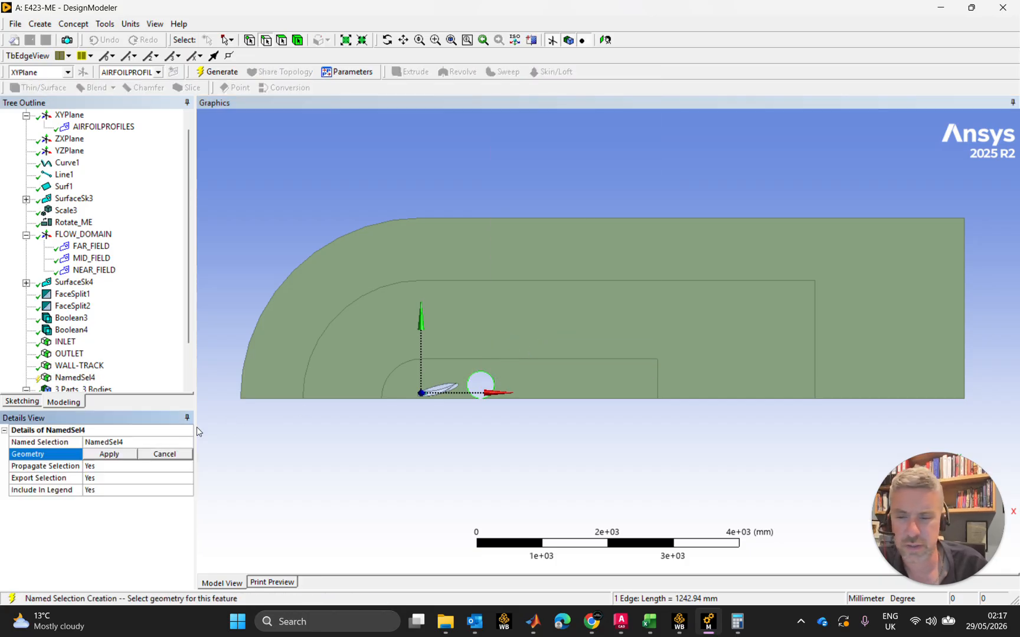
click(151, 441)
text(WALL-TYRE)
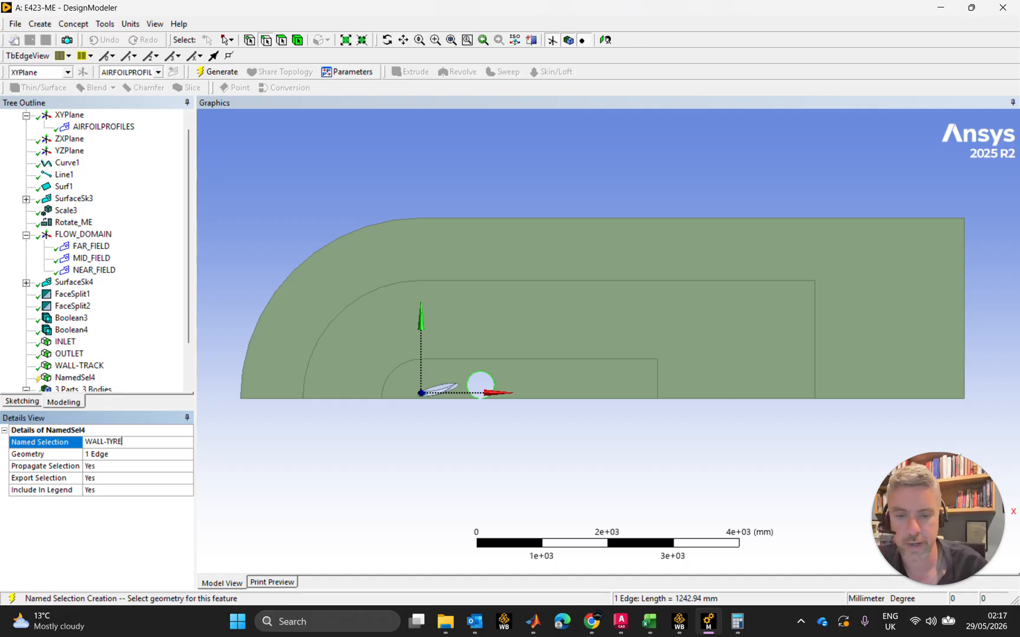
key(Return)
scroll(439, 395, down, 2)
scroll(438, 391, up, 5)
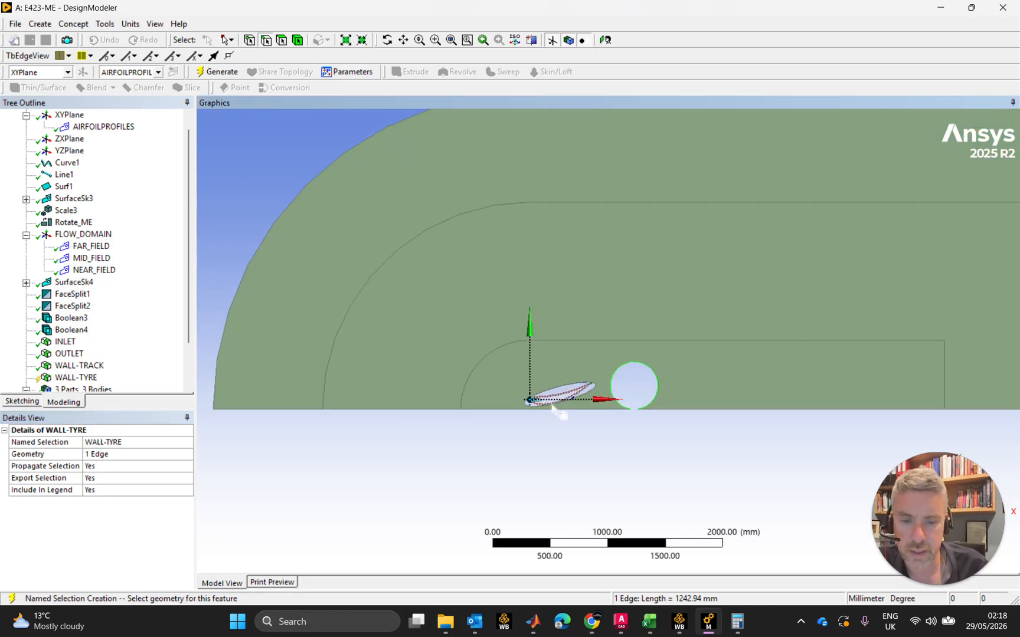
click(564, 392)
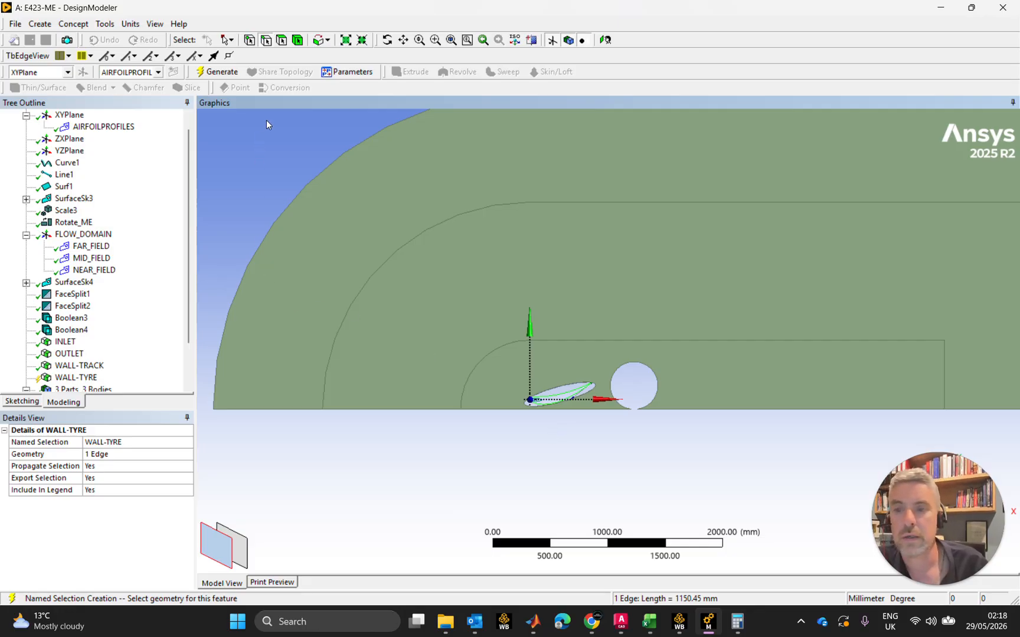
click(217, 71)
Create and generate a named selection called WALL-ME from the airfoil edge ahead of the wheel
click(519, 437)
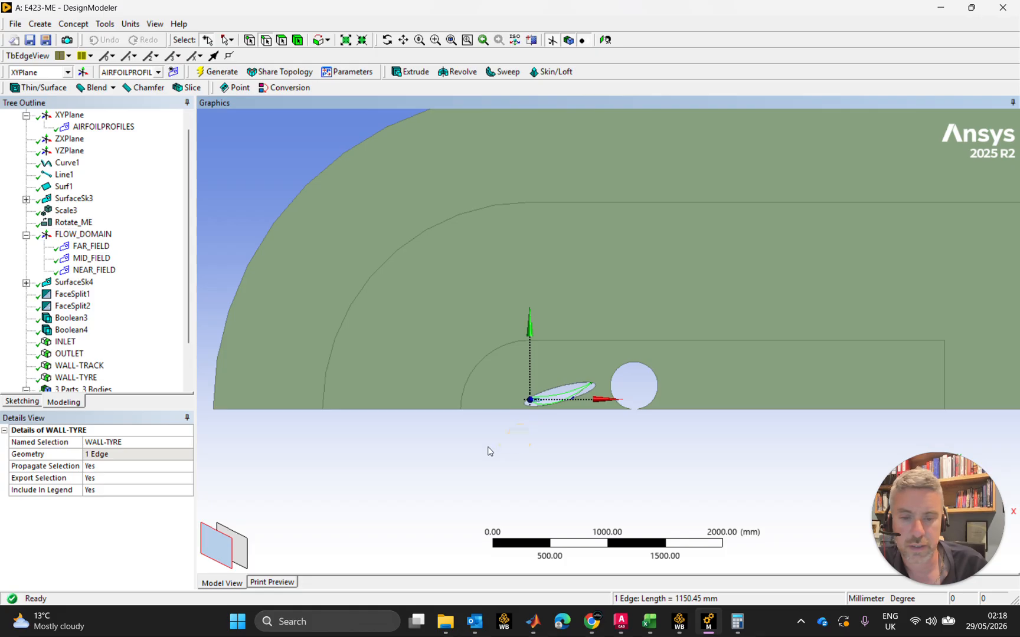
right_click(570, 404)
click(598, 365)
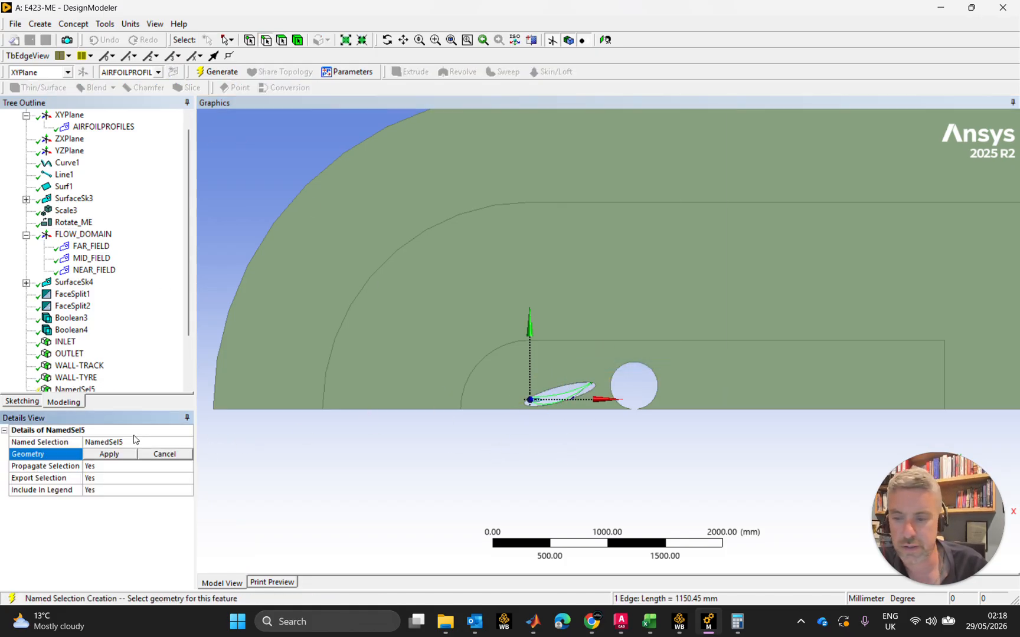
click(110, 454)
click(112, 442)
text(WALL-)
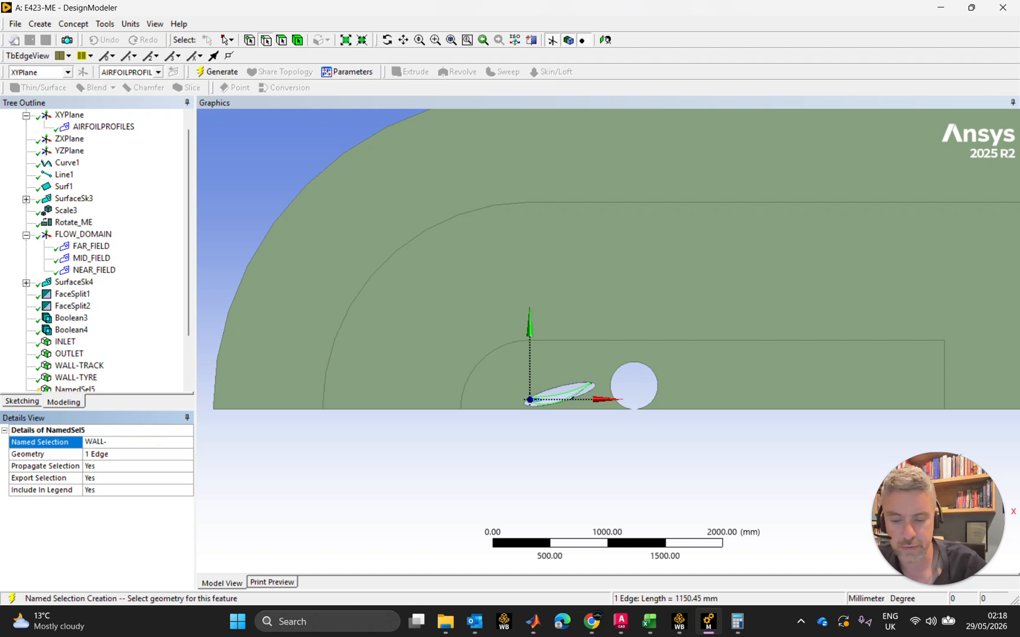
text(ME)
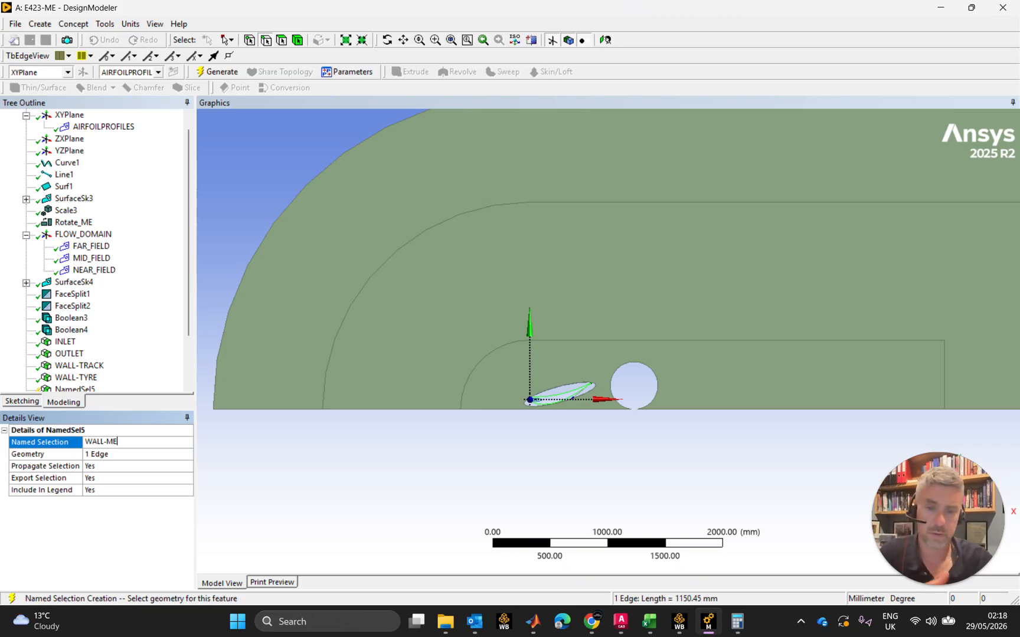
key(Return)
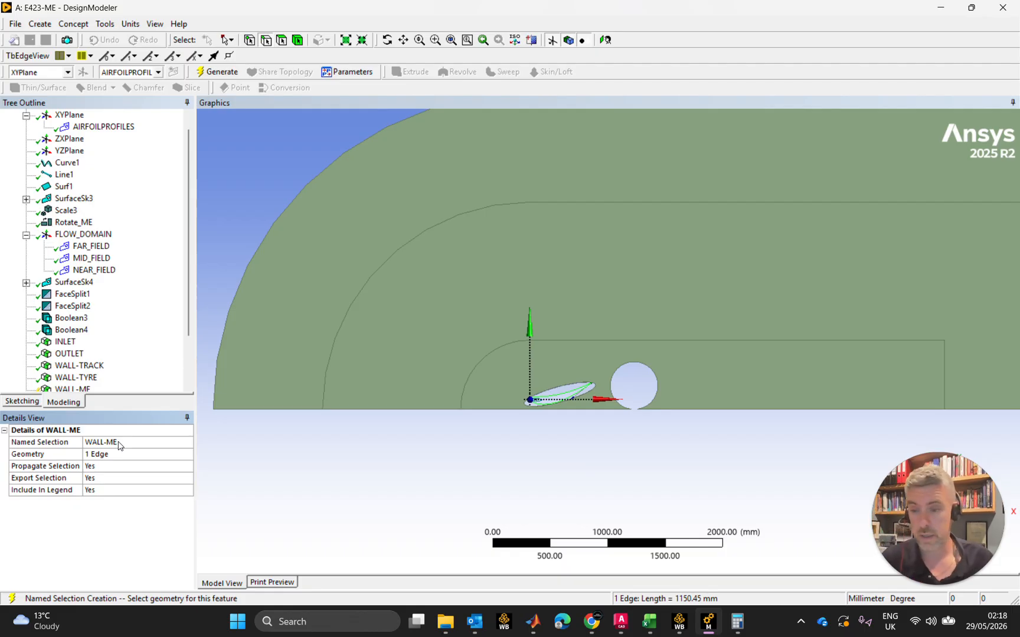
click(214, 72)
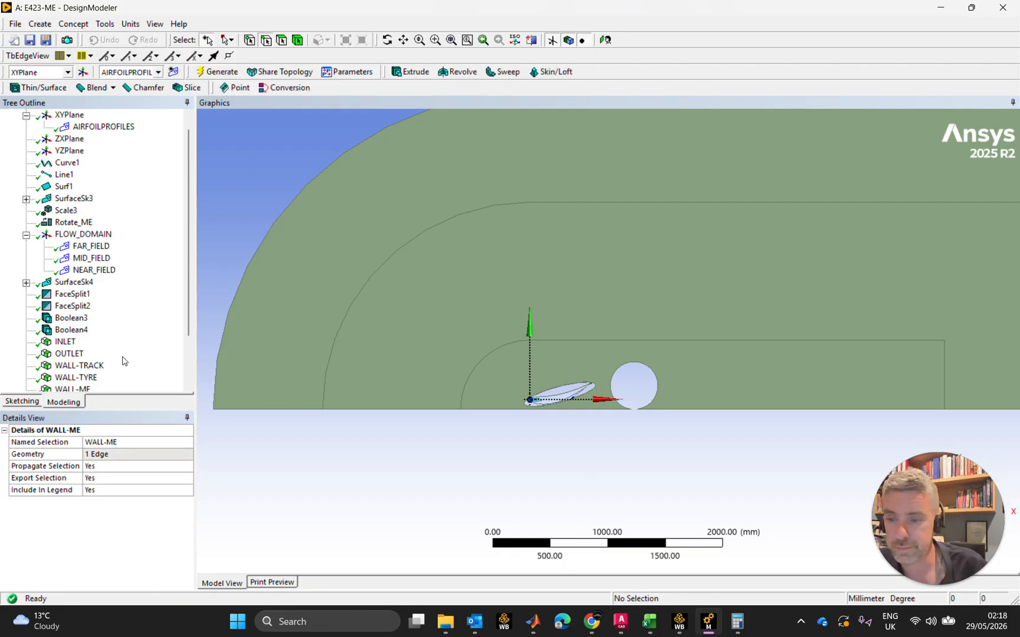
scroll(124, 356, down, 2)
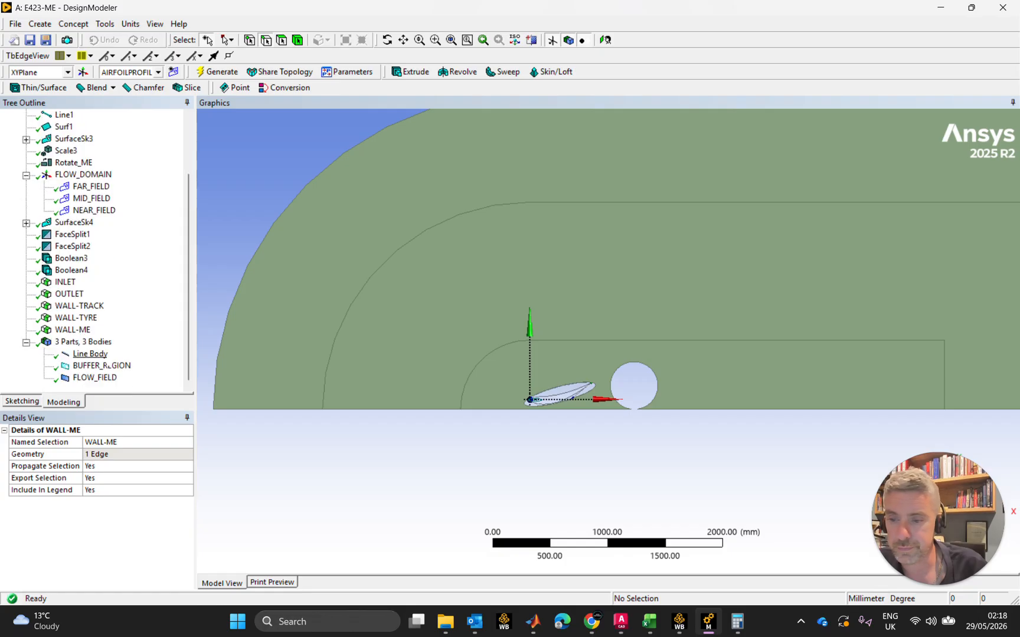
Collapse the bodies, FLOW_DOMAIN and XYPlane branches of the model tree
click(27, 342)
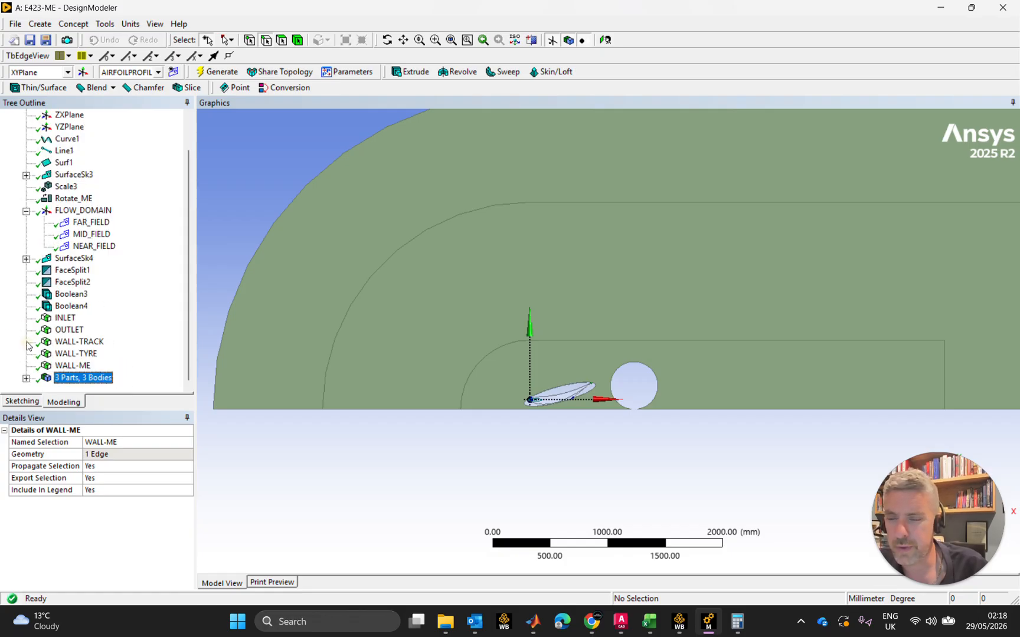
click(27, 212)
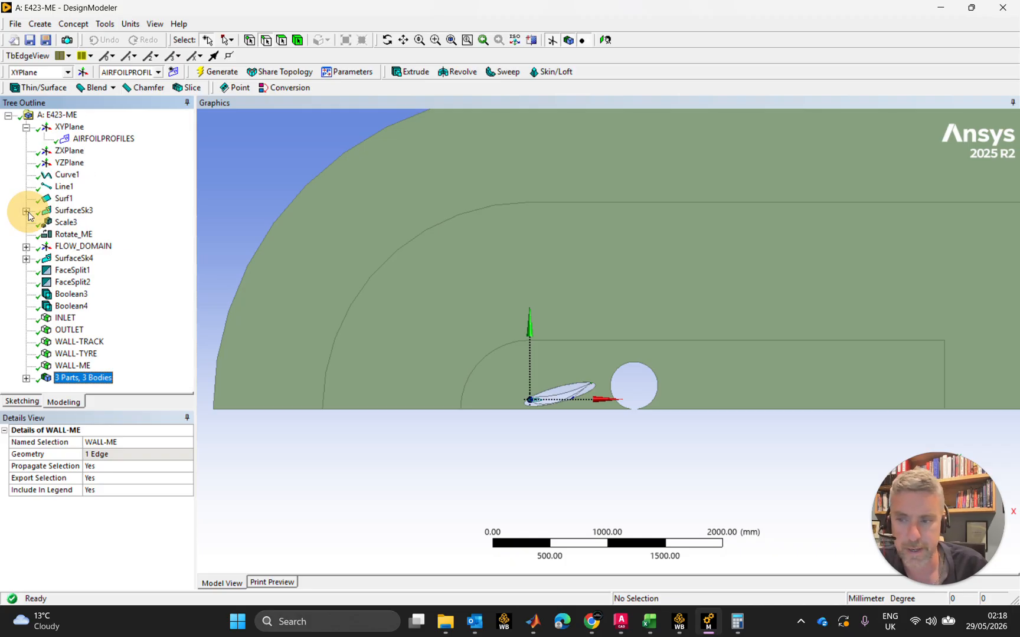
click(26, 127)
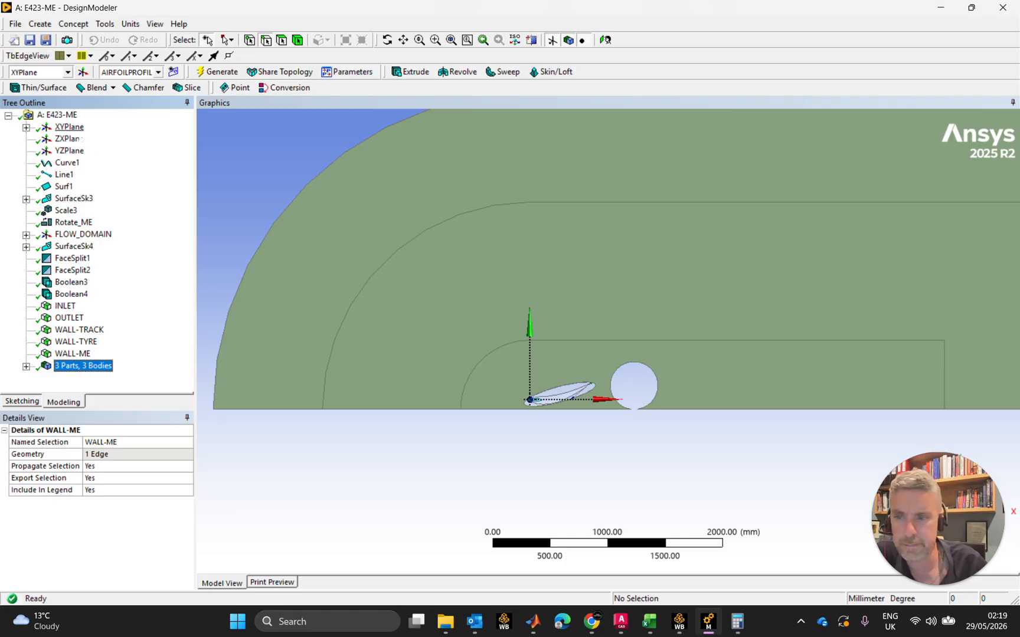
Enter sketching from the AIRFOILPROFILES sketch and make FLOW_DOMAIN the active plane
click(26, 128)
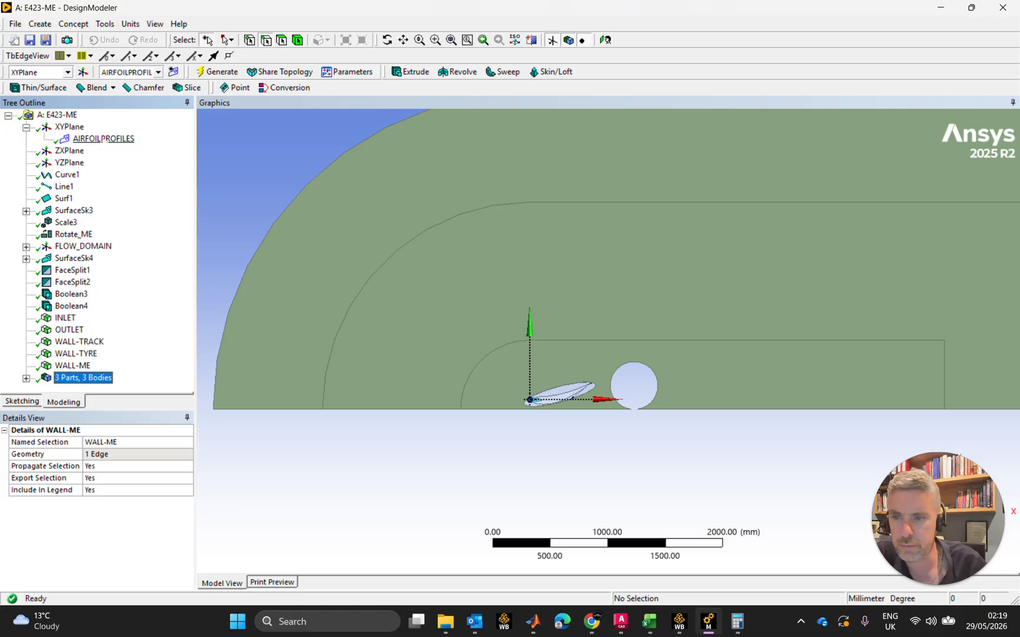
click(104, 139)
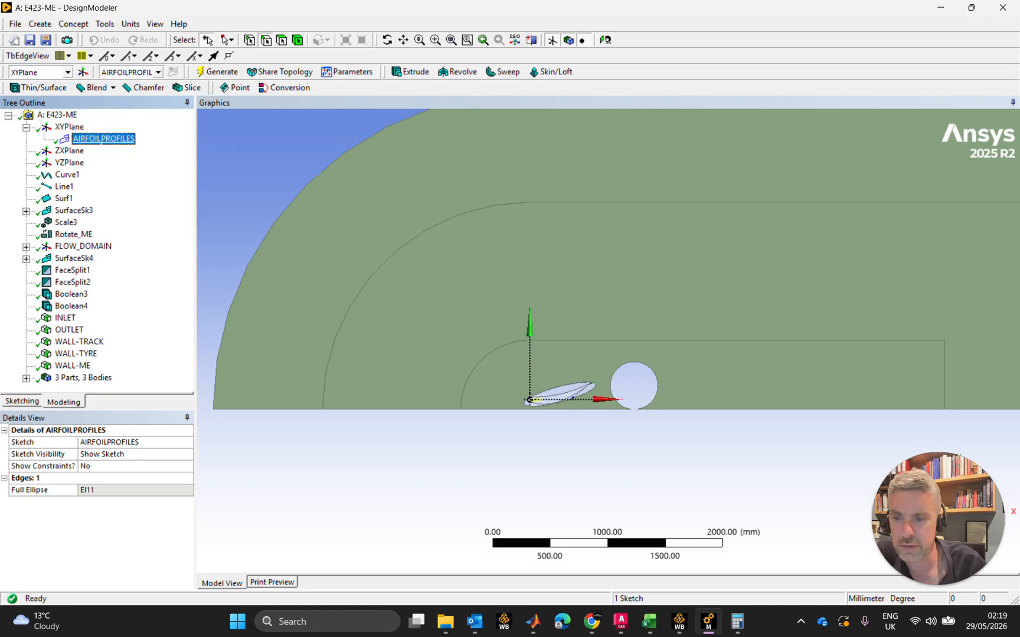
click(21, 401)
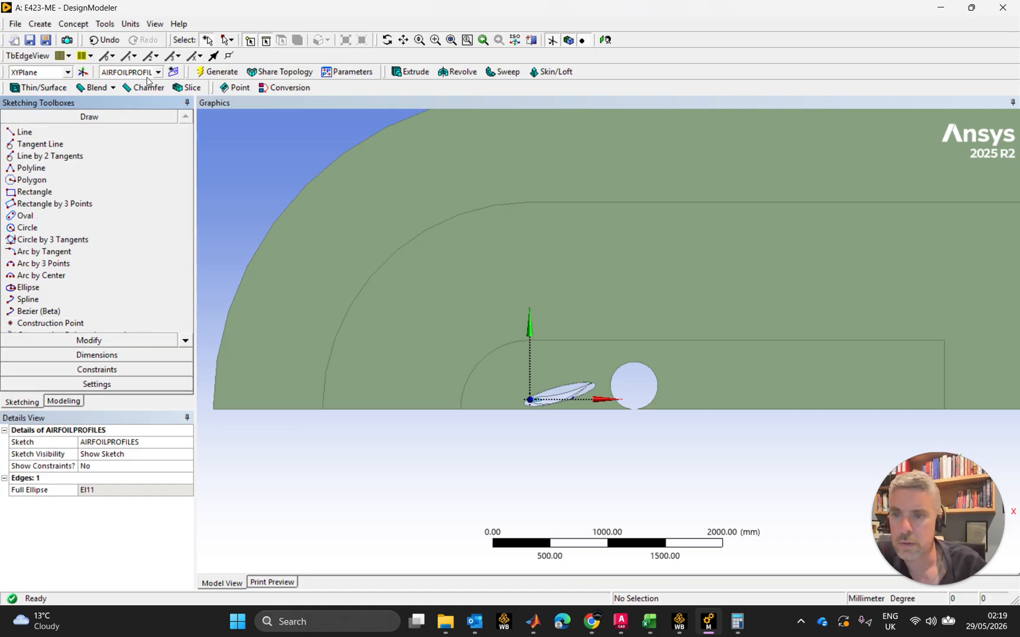
click(68, 72)
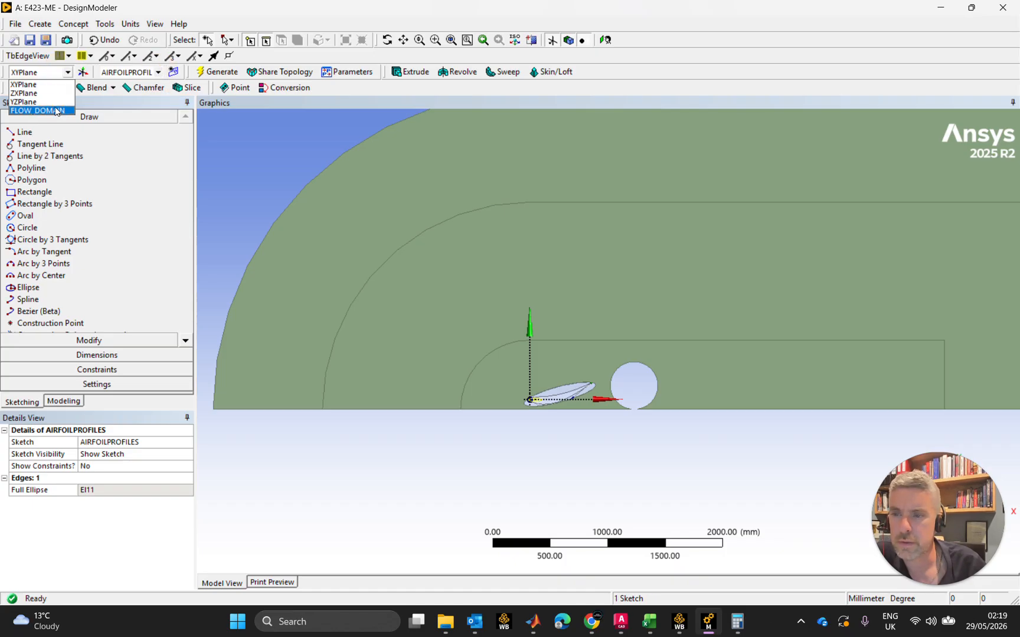
click(56, 111)
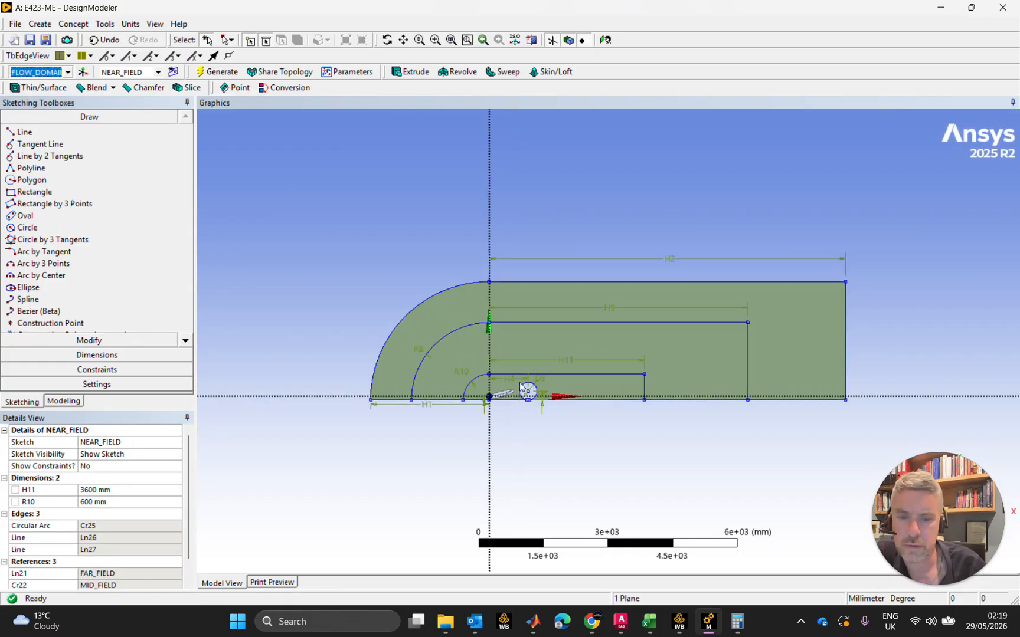
Examine the details of the vertical dimension between the wheel centre and the ground line
scroll(504, 416, up, 5)
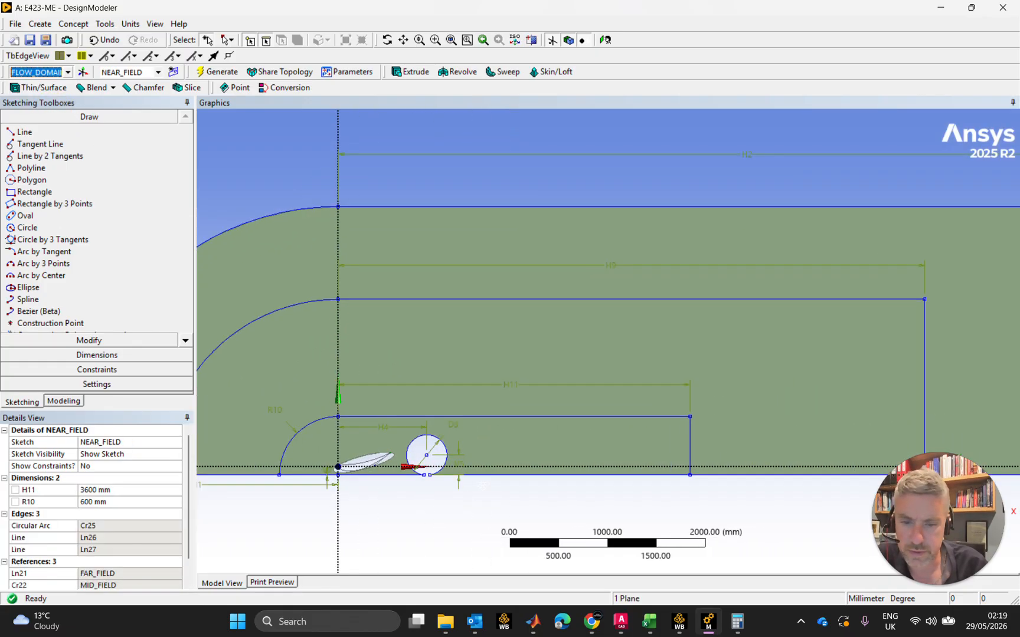
scroll(561, 406, up, 2)
click(533, 425)
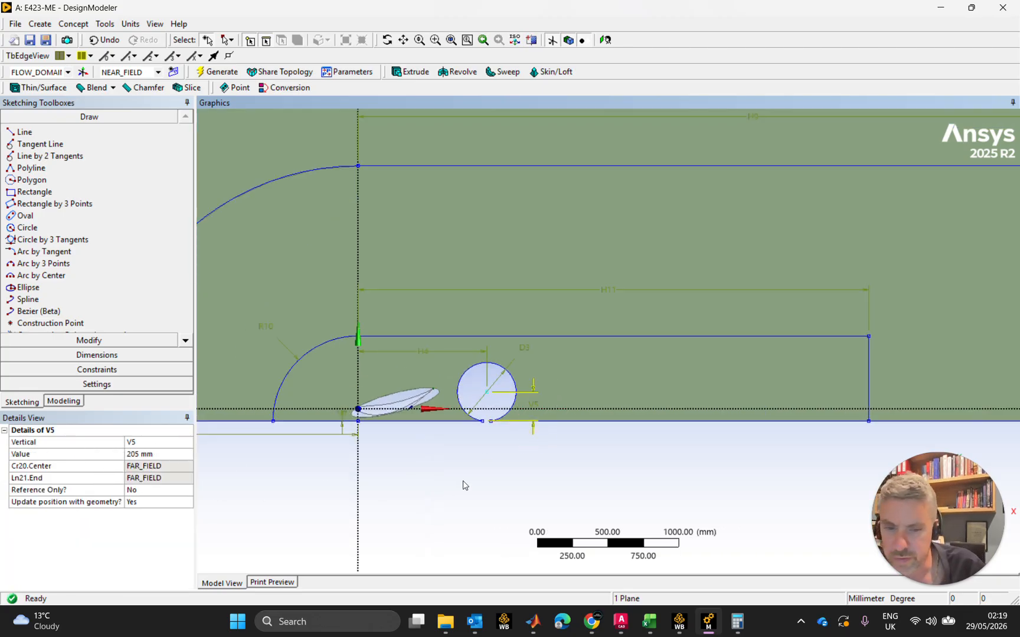
click(470, 498)
click(470, 500)
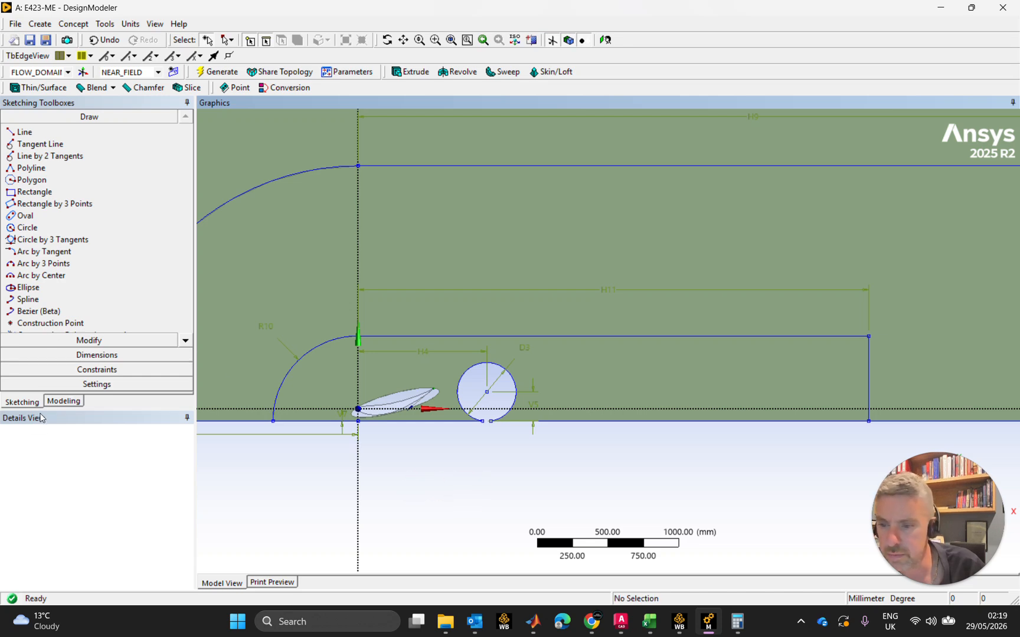
click(62, 402)
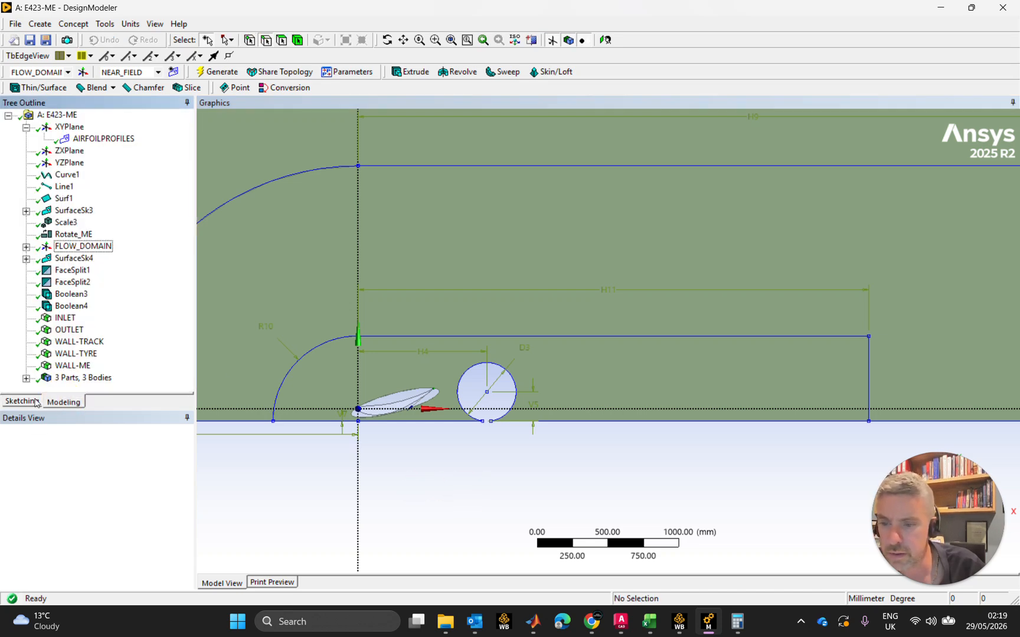
click(32, 402)
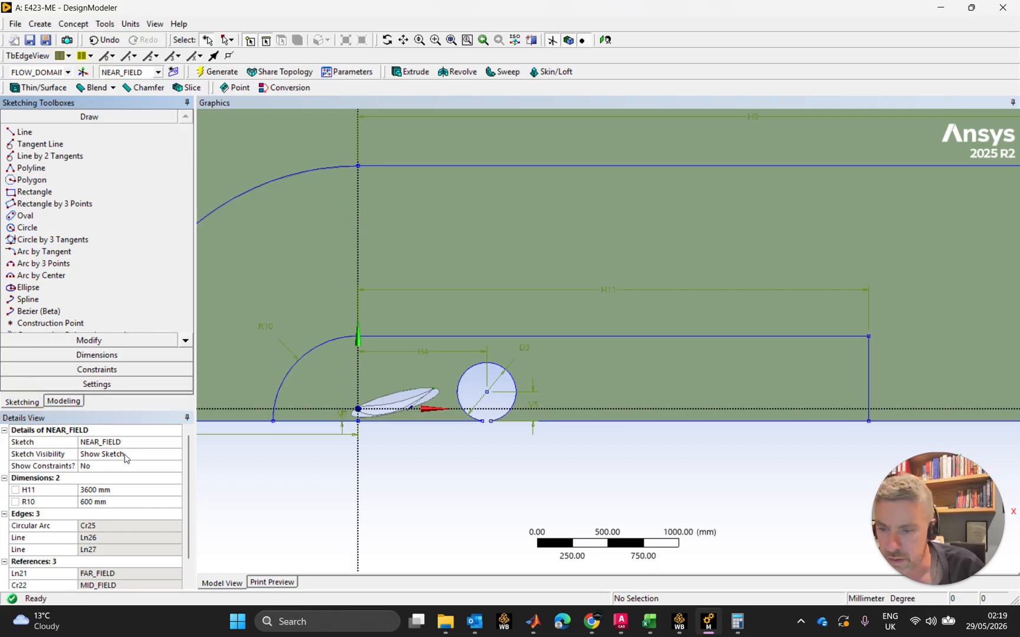
click(539, 390)
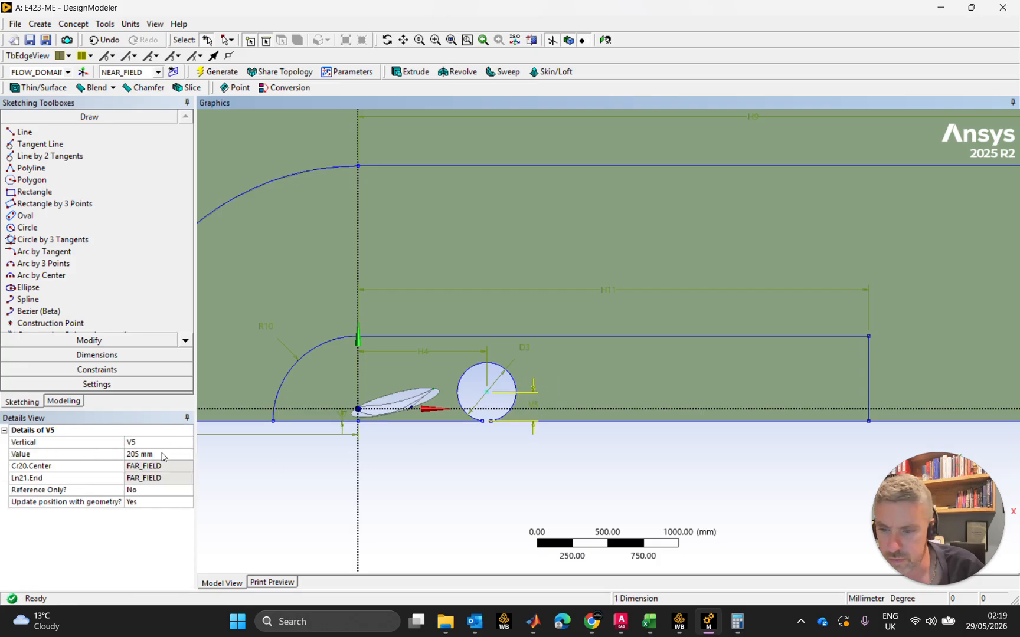
click(165, 456)
click(285, 500)
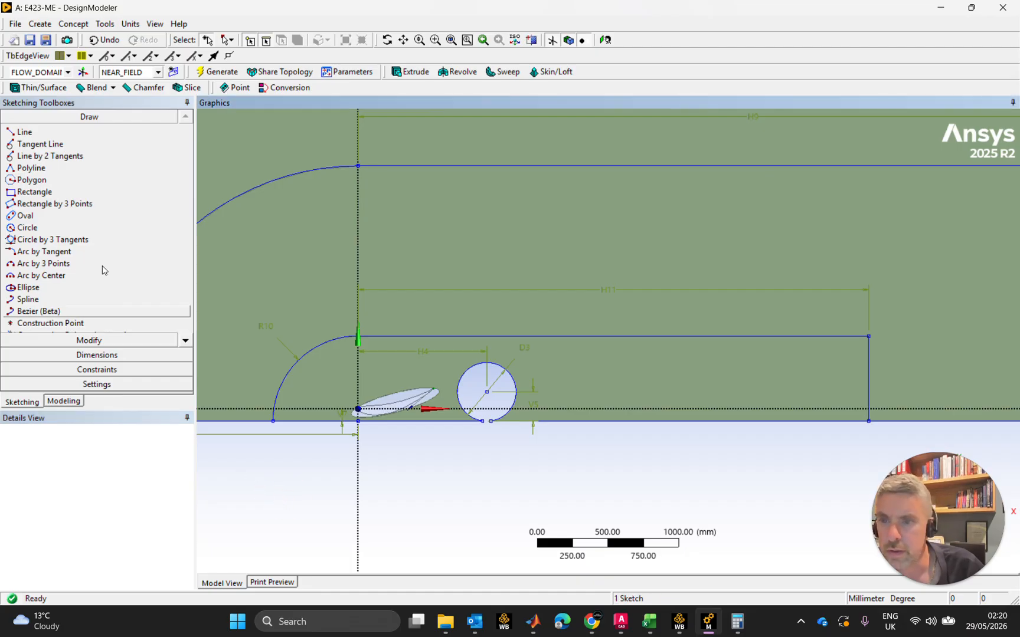
In the FAR_FIELD sketch, turn the wheel centre height dimension V5 into a design parameter named WHEEL_HUB_HEIGHT
click(158, 72)
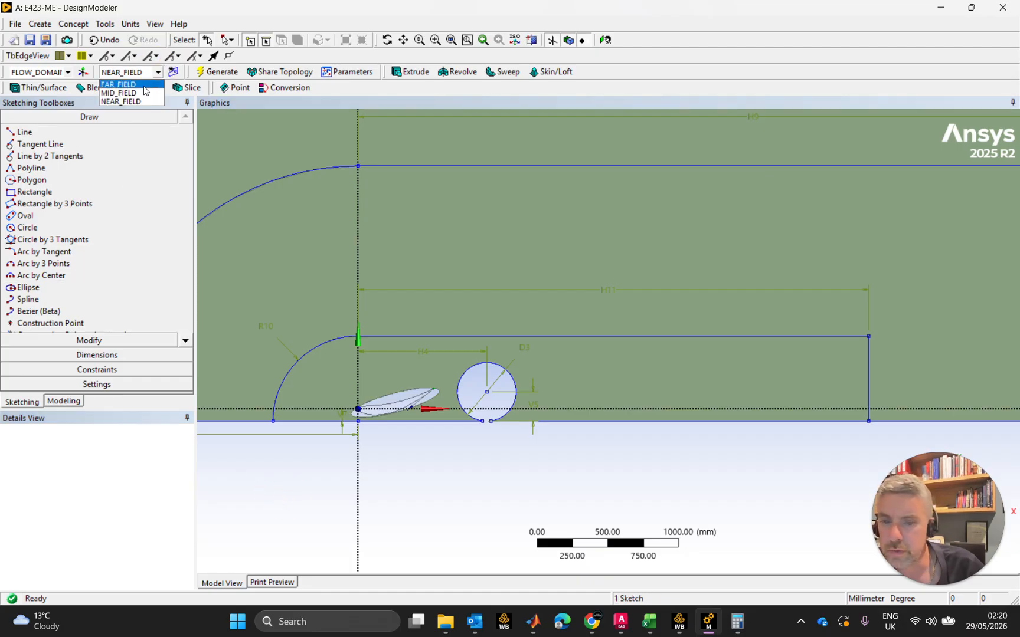
click(124, 89)
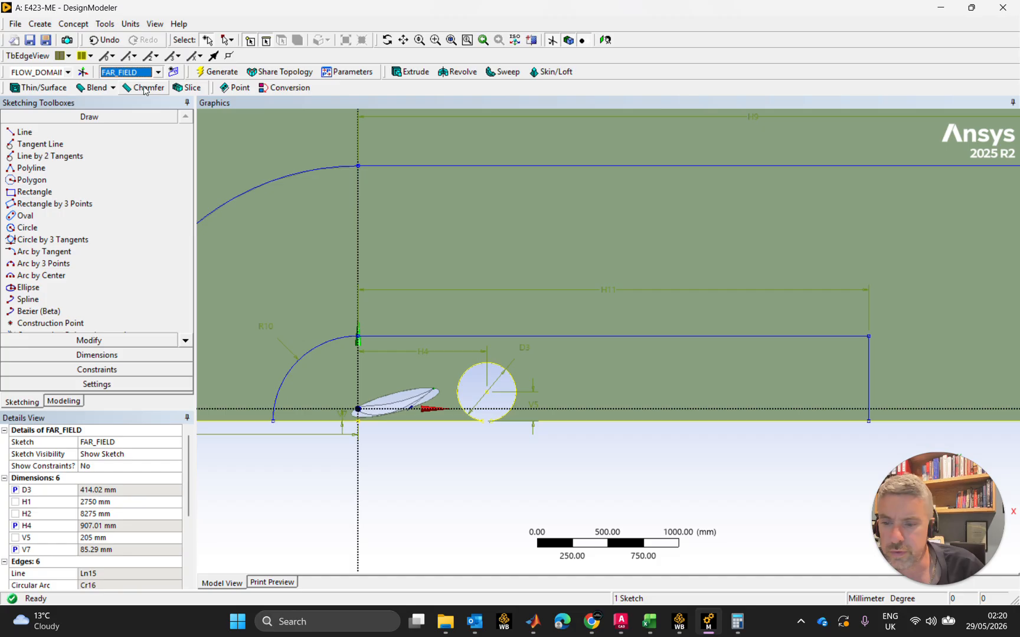
click(15, 538)
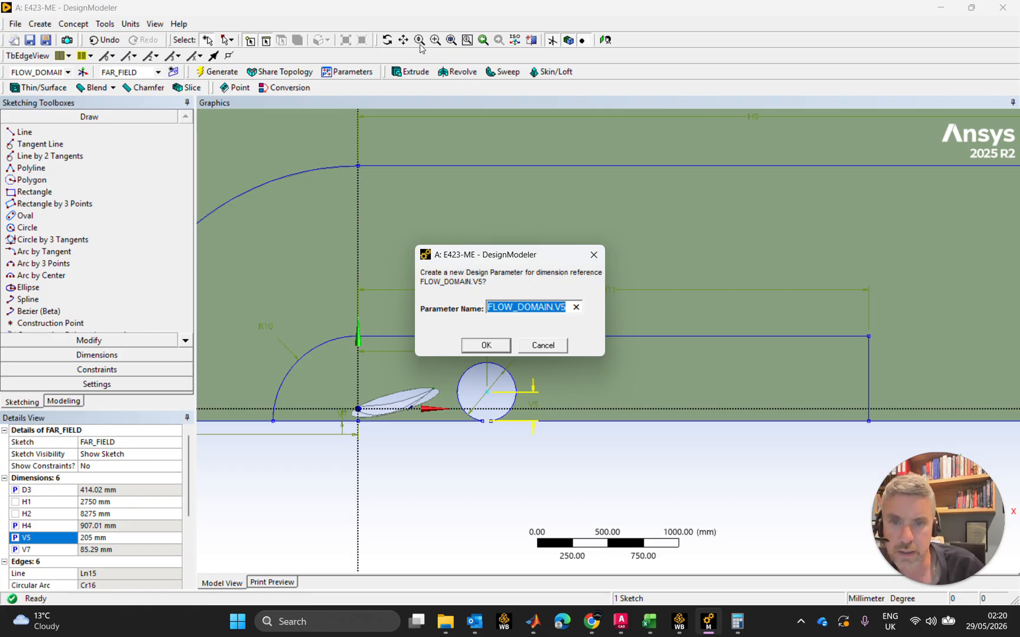
click(357, 72)
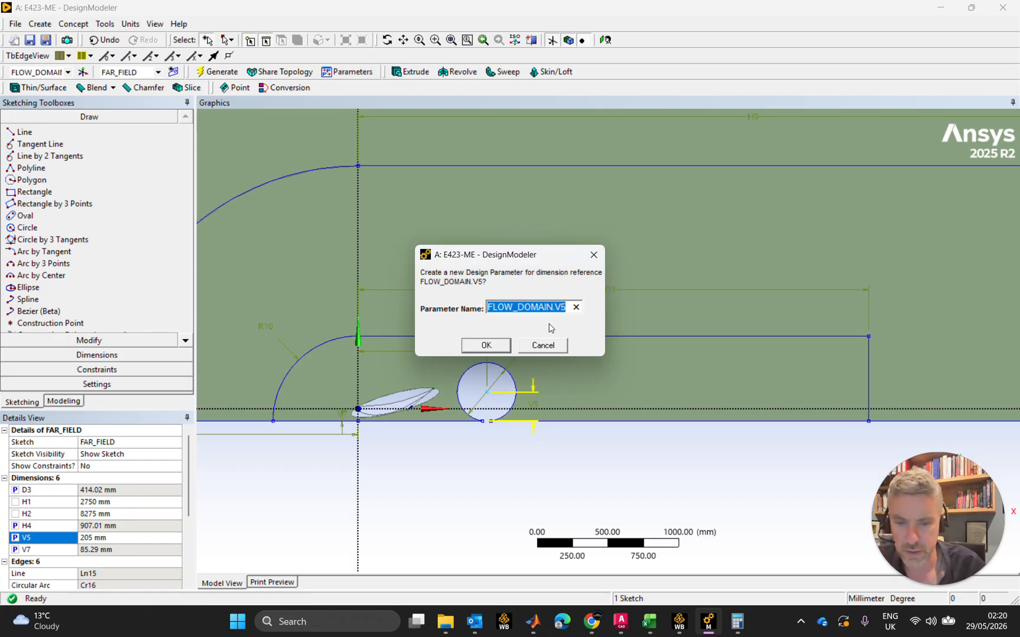
text(WHEEL_HUB)
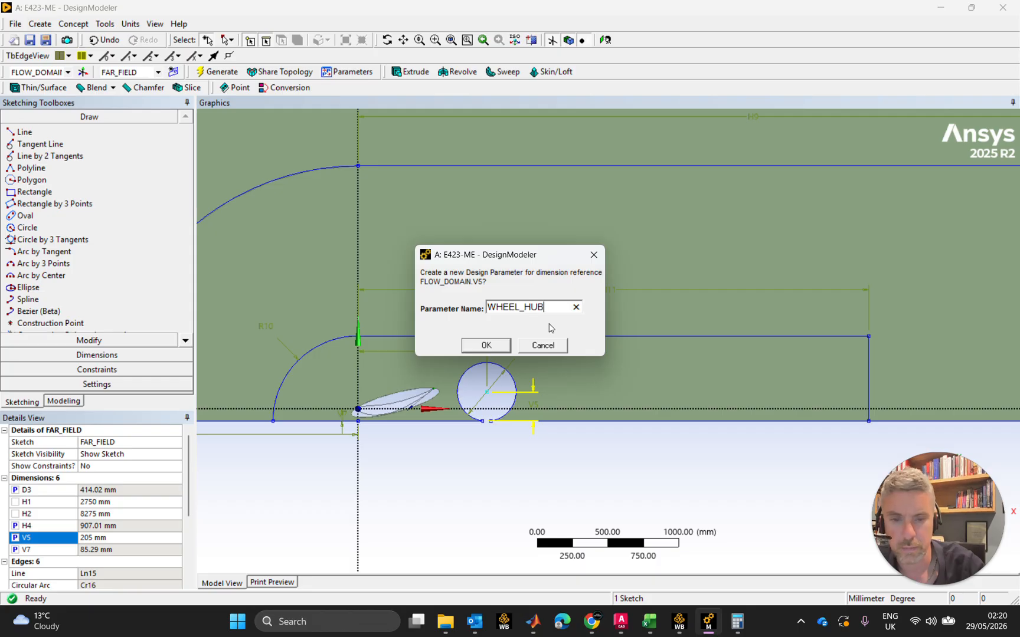
text(_HEIGHT)
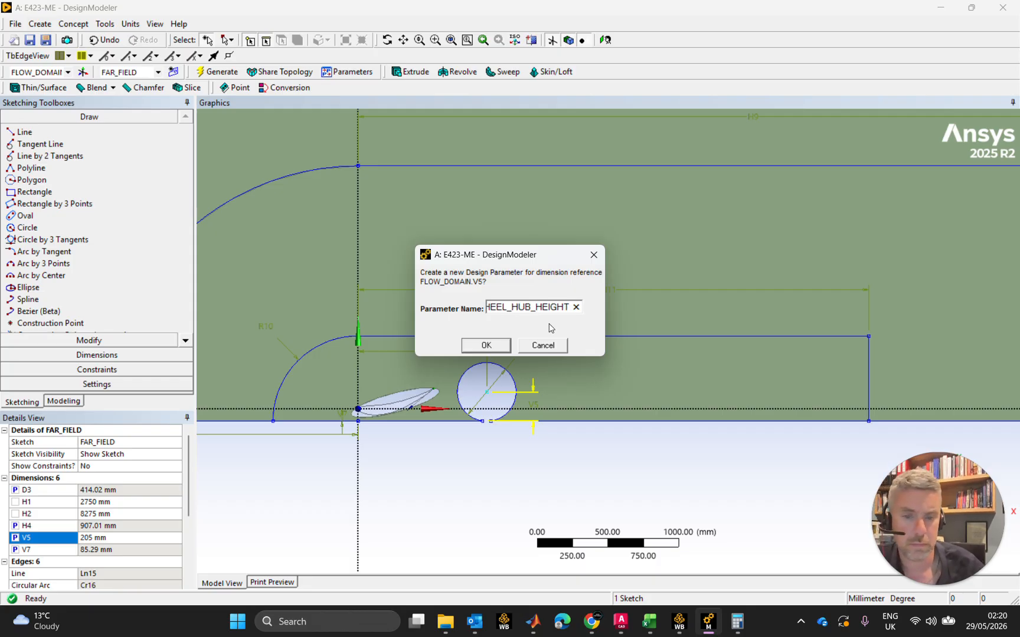
key(Return)
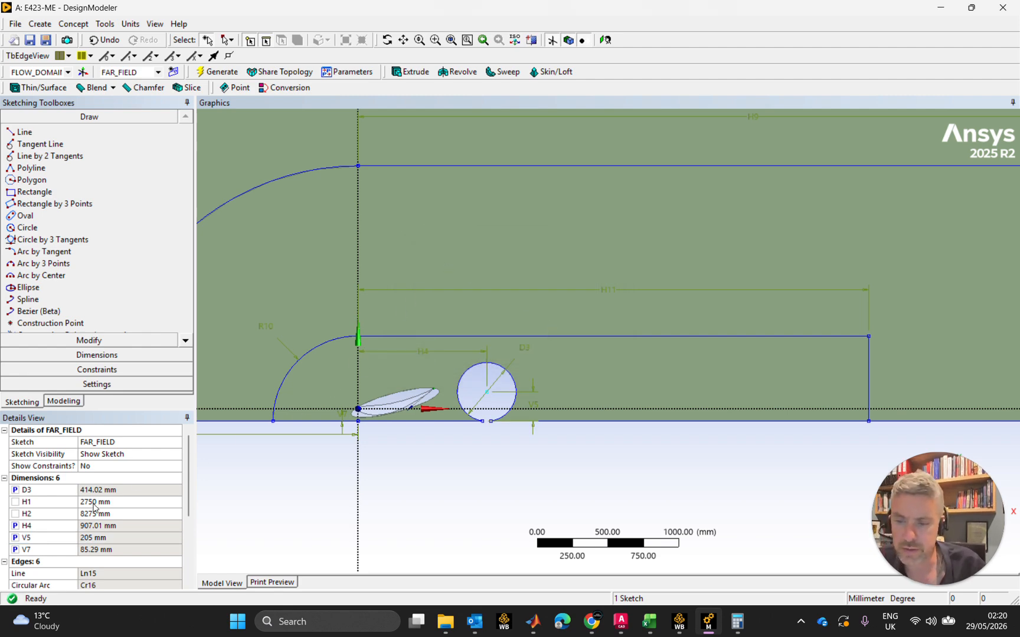
Close DesignModeler and review the project schematic and its parameter set in Workbench
scroll(598, 298, down, 3)
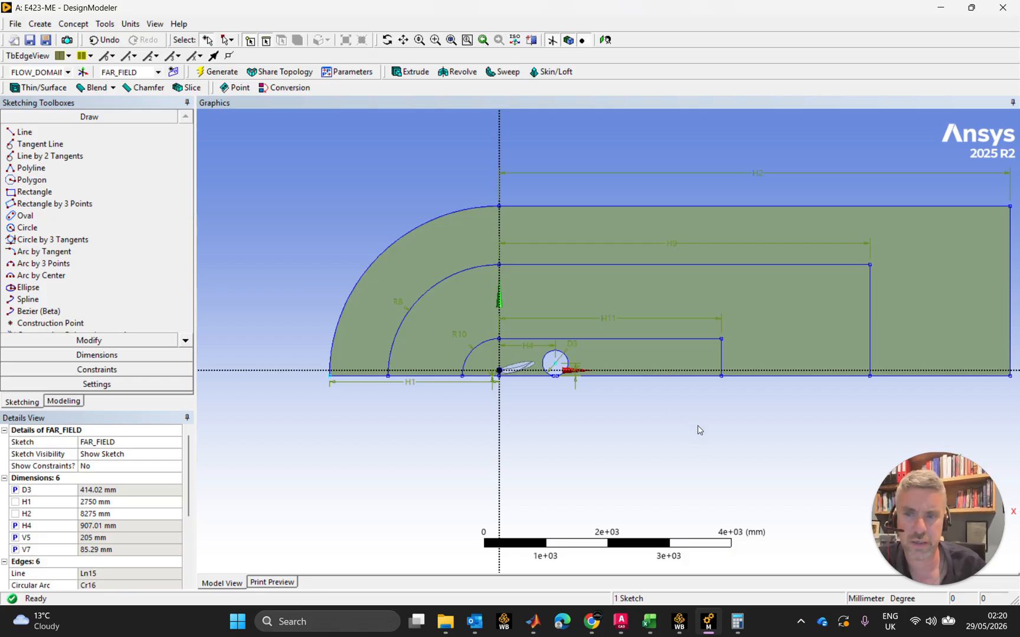
ctrl+middle_drag(701, 430, 636, 447)
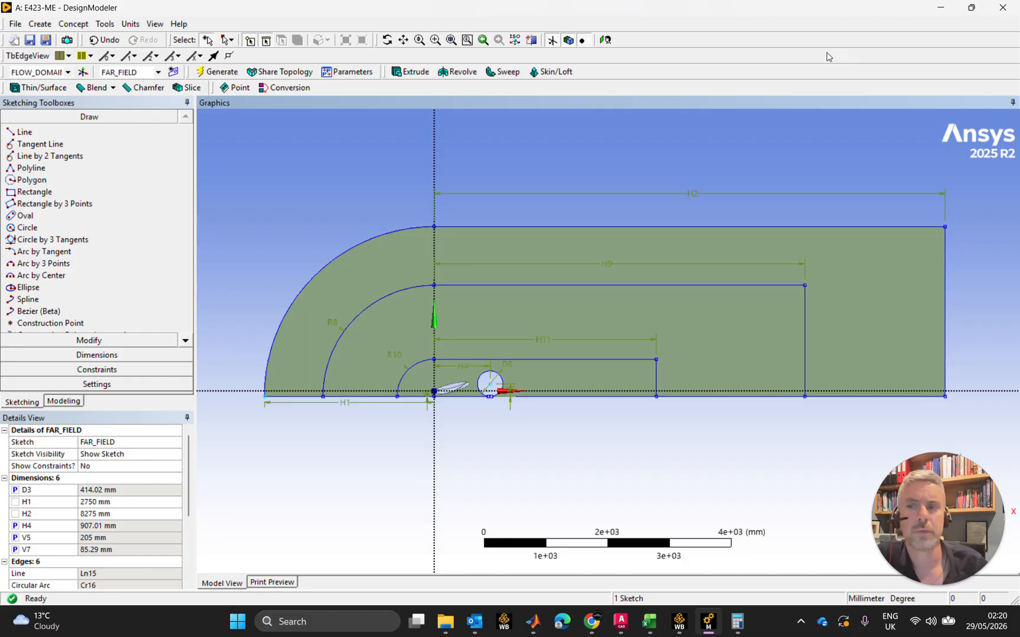
click(1011, 8)
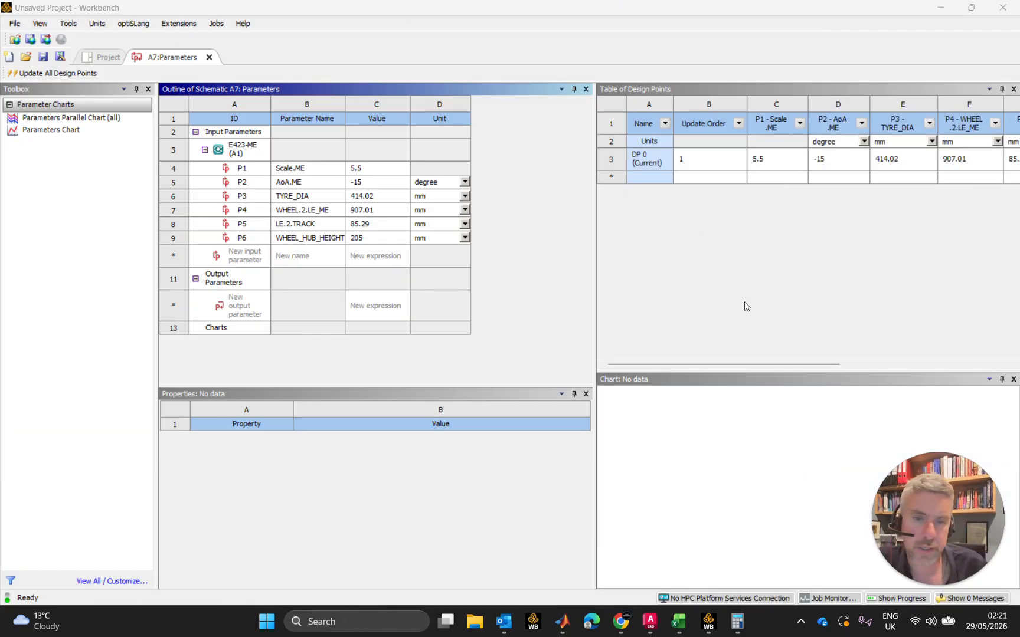
click(90, 59)
click(165, 56)
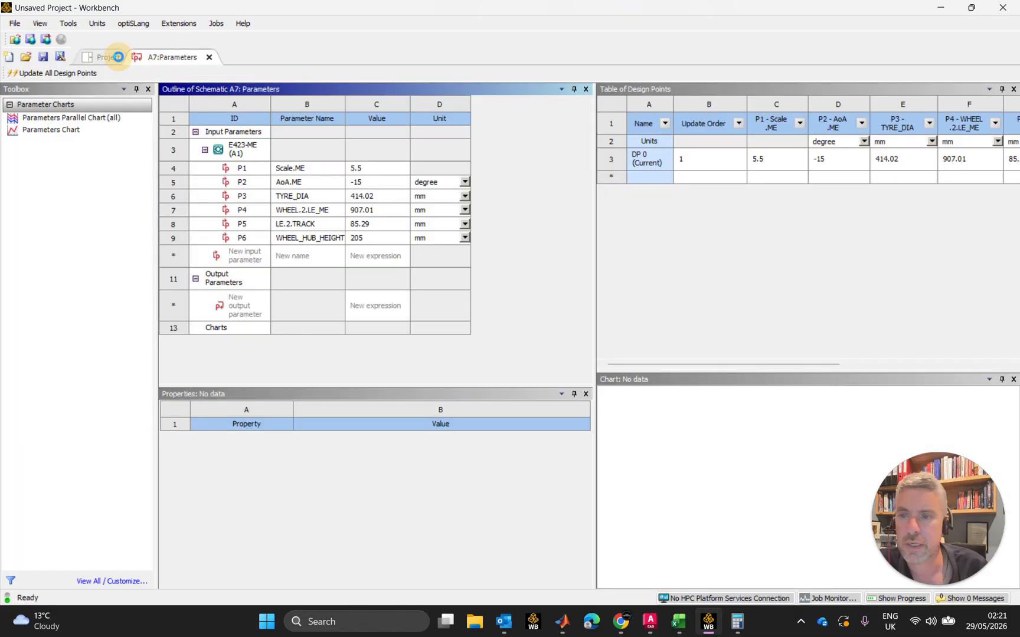
click(118, 57)
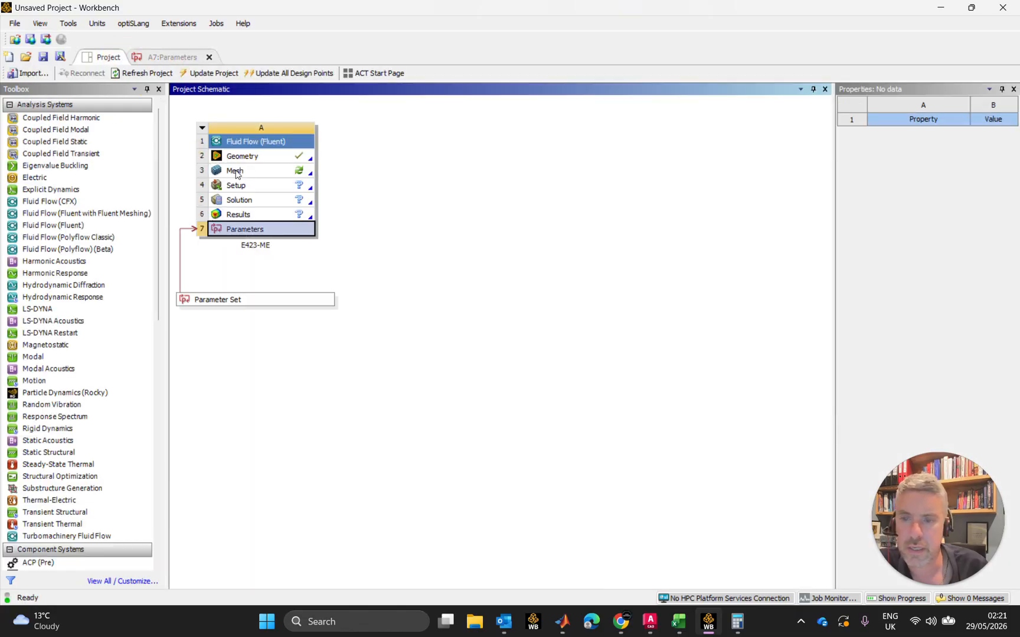
click(191, 56)
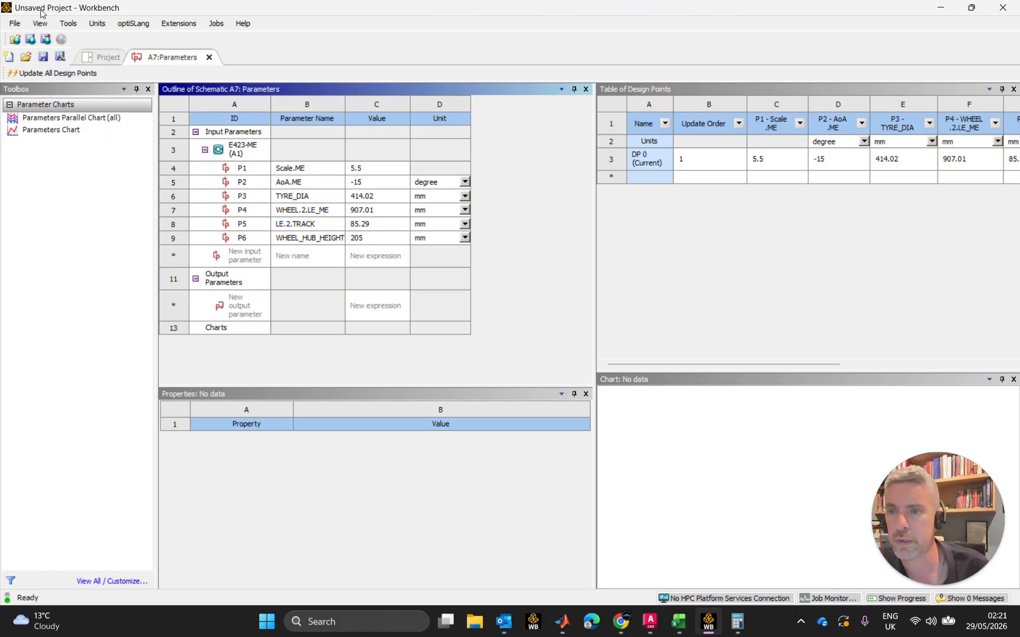
Save the project as FS26-WING_FRONT-2D in the Ansys folder under Documents
click(16, 25)
click(61, 77)
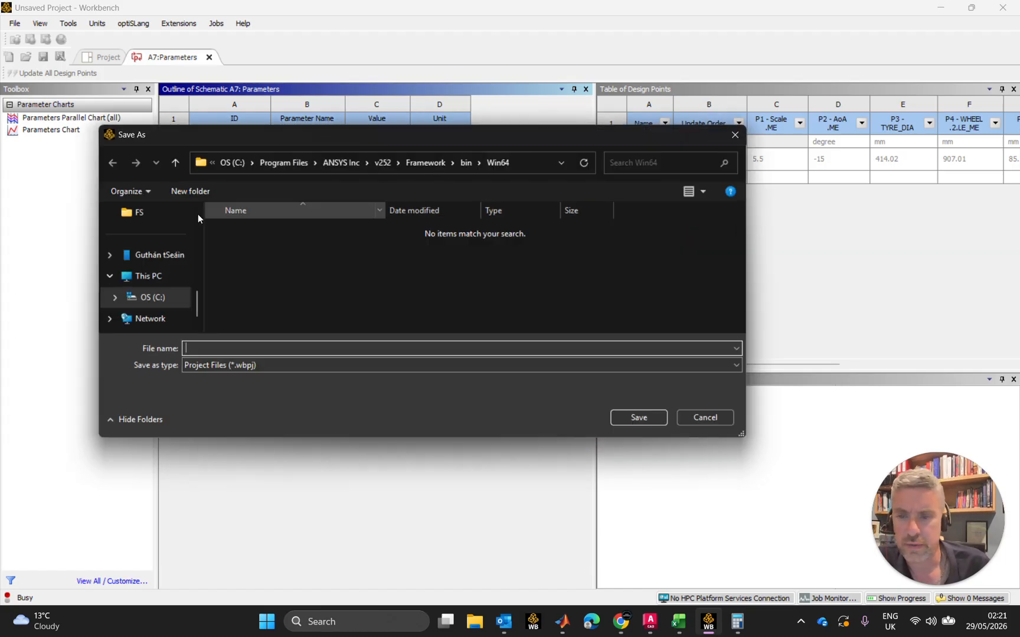
scroll(165, 287, up, 5)
click(163, 255)
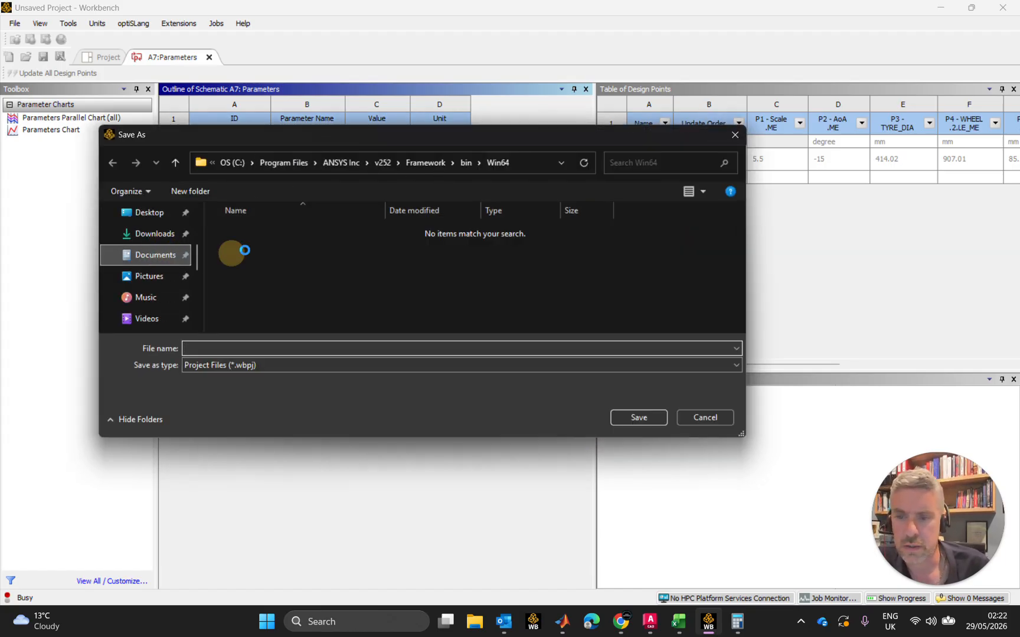
double_click(250, 250)
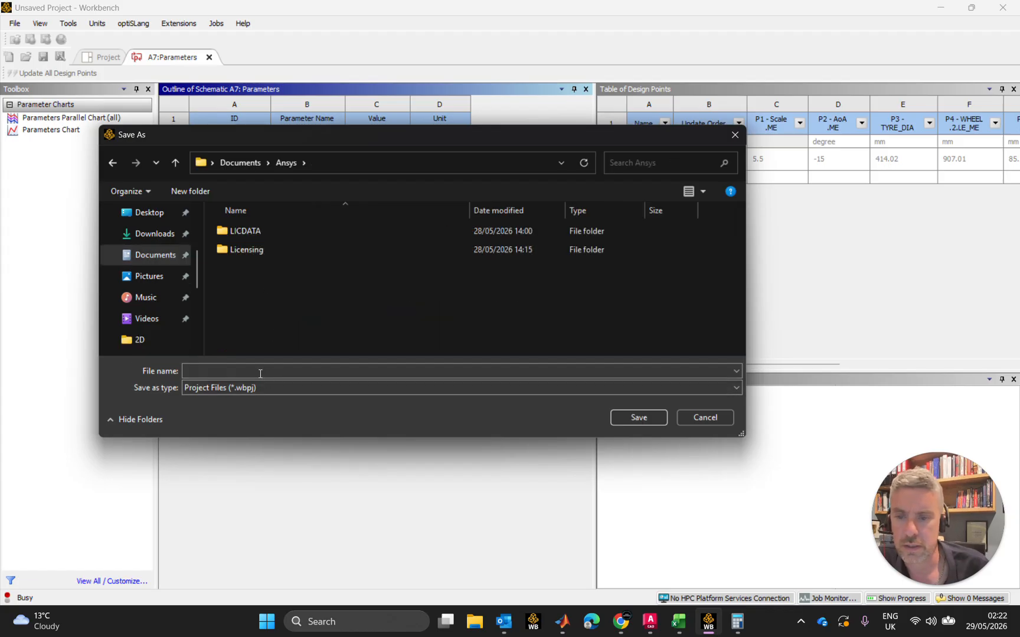
click(259, 370)
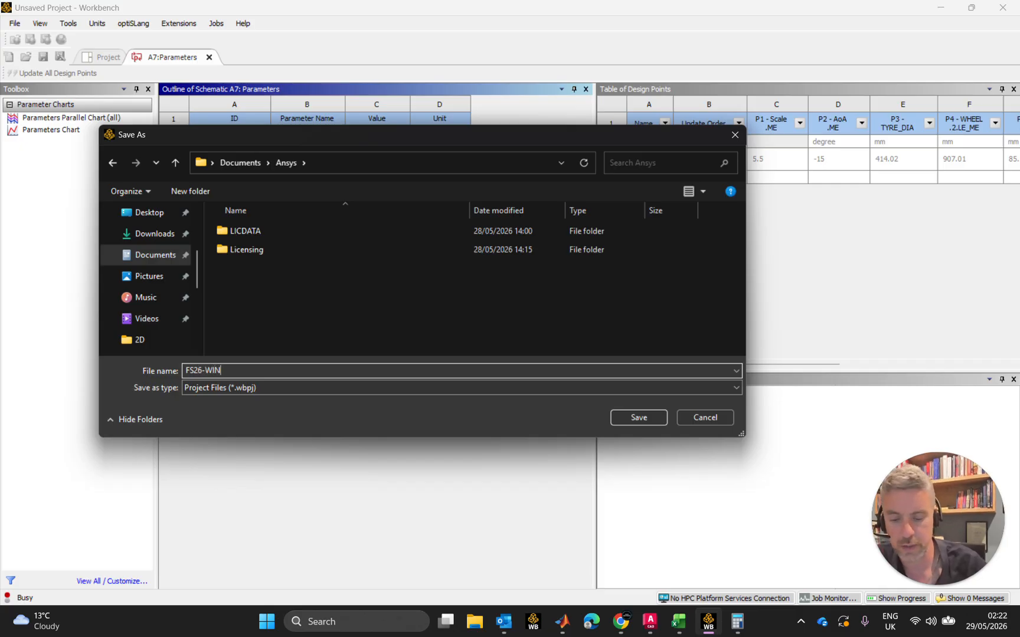
text(FRONT-2D)
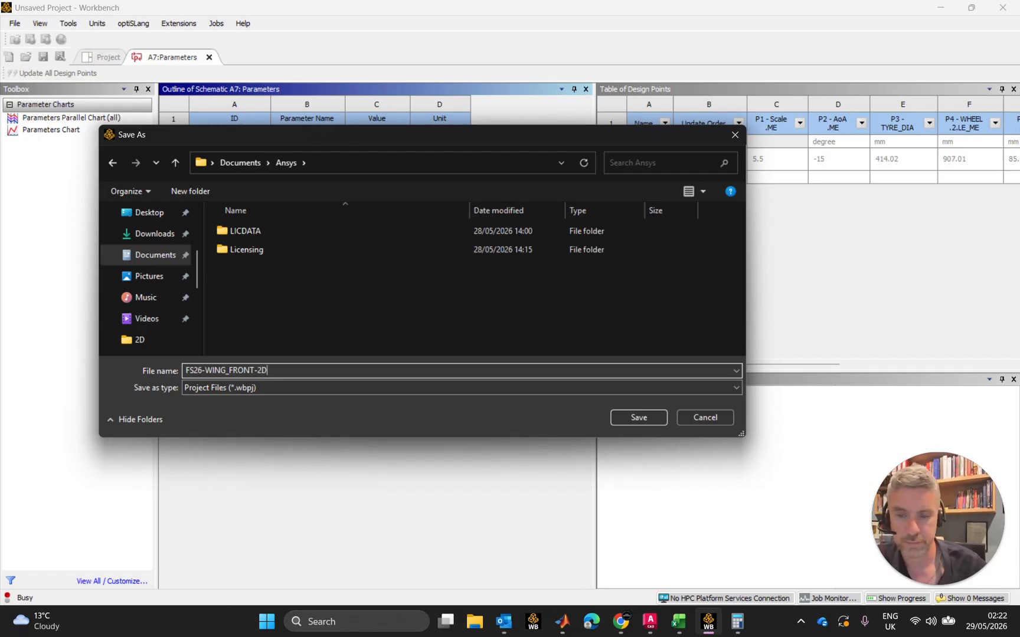
key(Return)
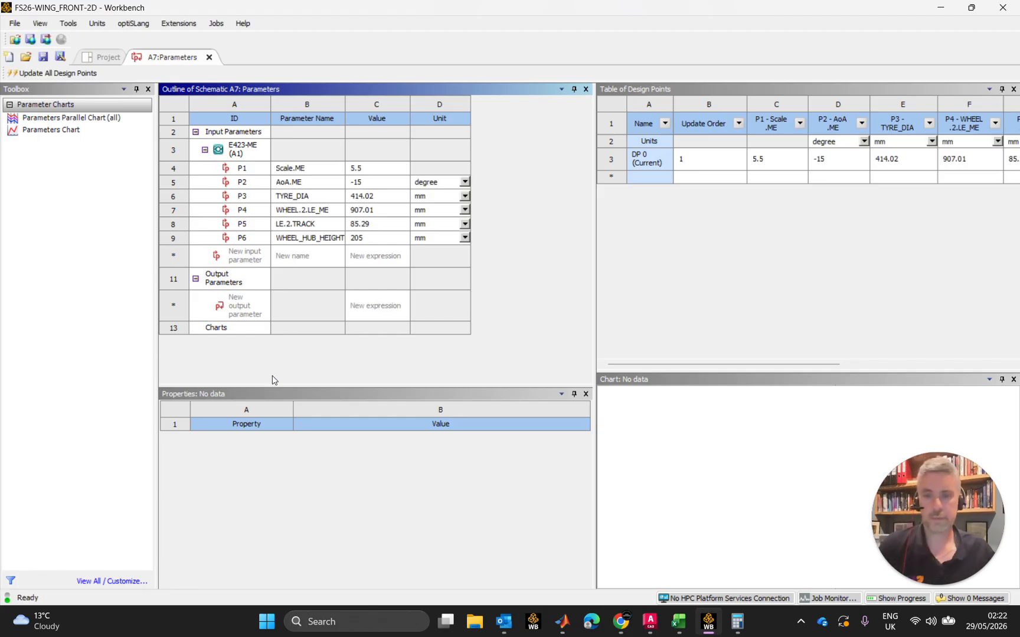
Widen the parameter outline pane toward the table of design points
drag(596, 217, 767, 250)
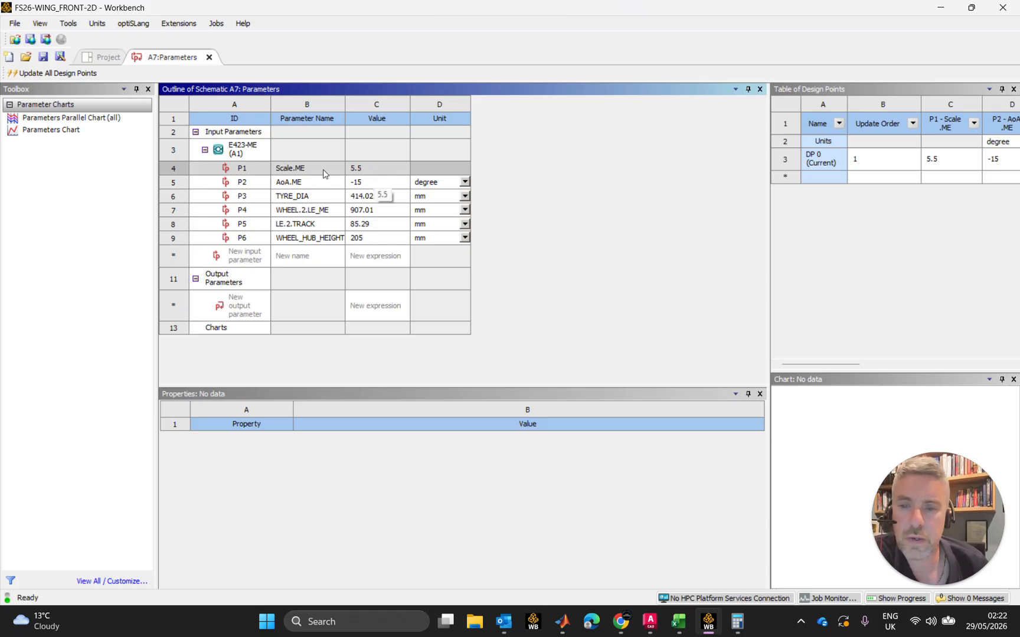
Enter the expression 700[mm] + TYRE_DIA/2 for the input parameter WHEEL.2.LE_ME
click(366, 172)
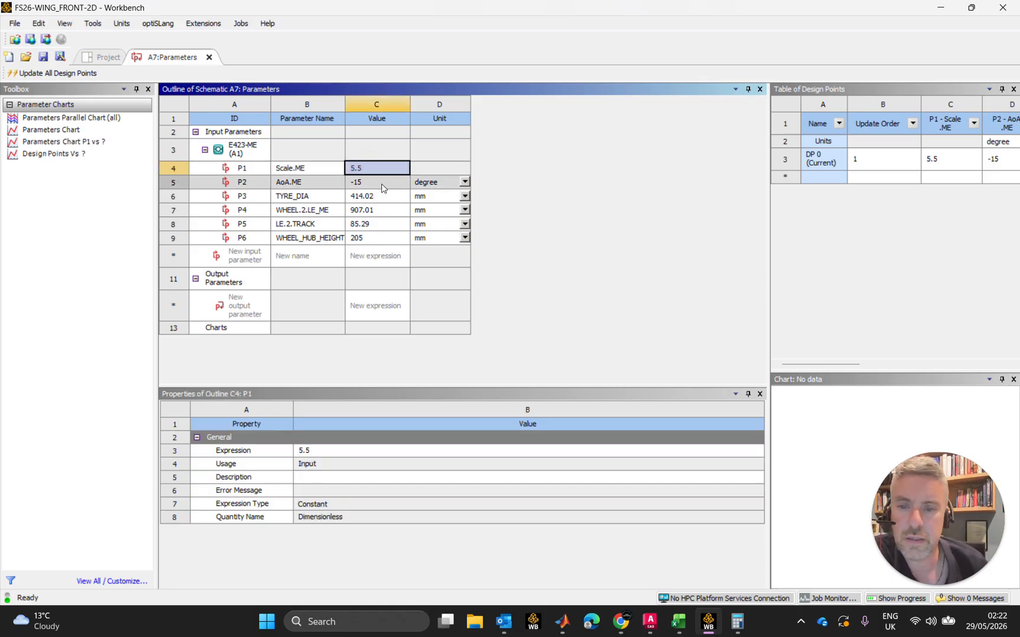
click(382, 183)
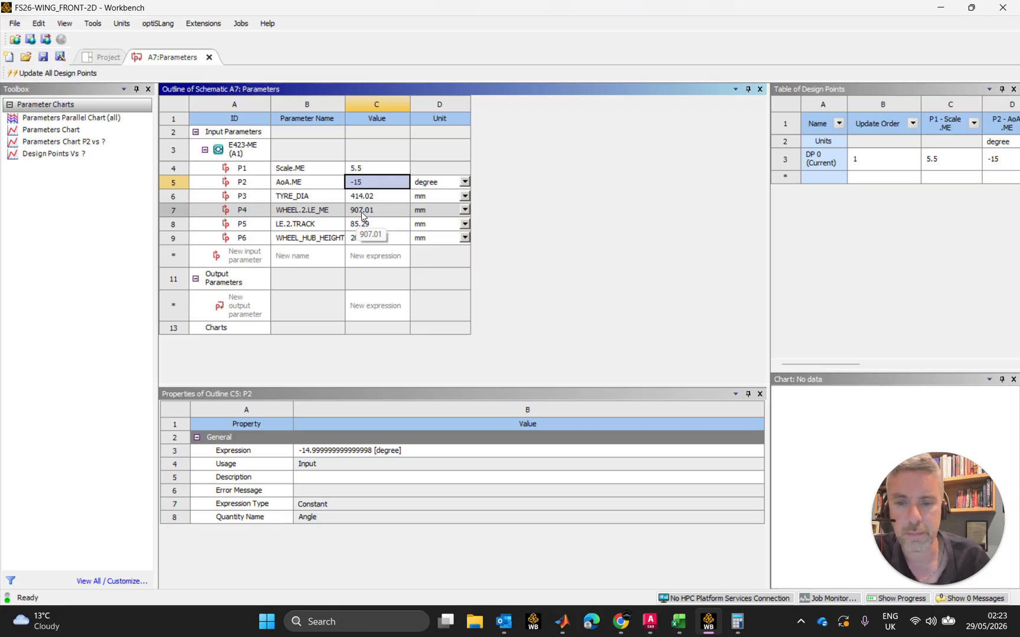
click(366, 212)
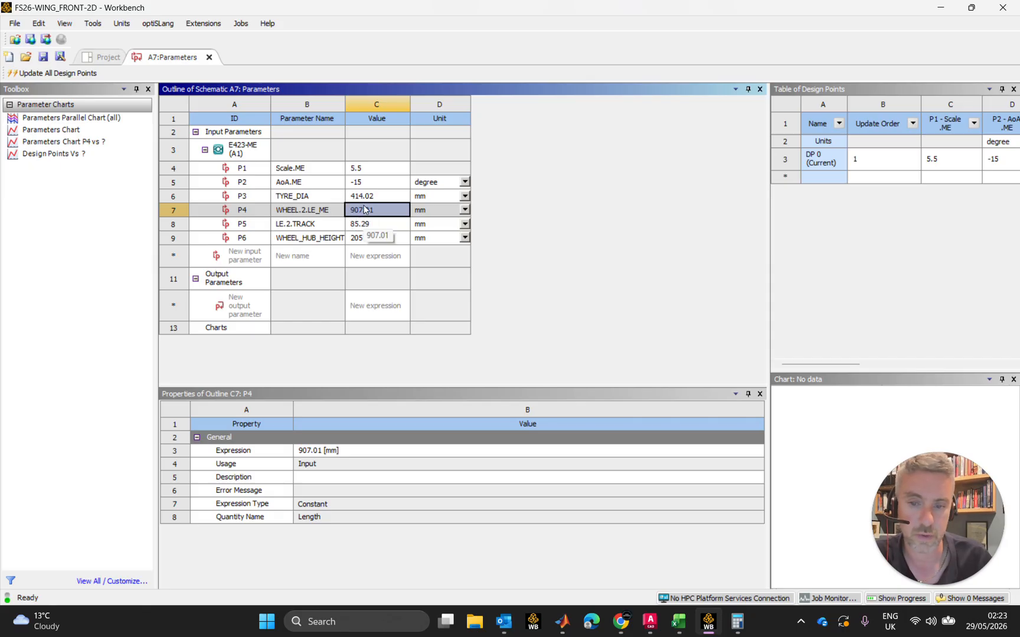
click(354, 454)
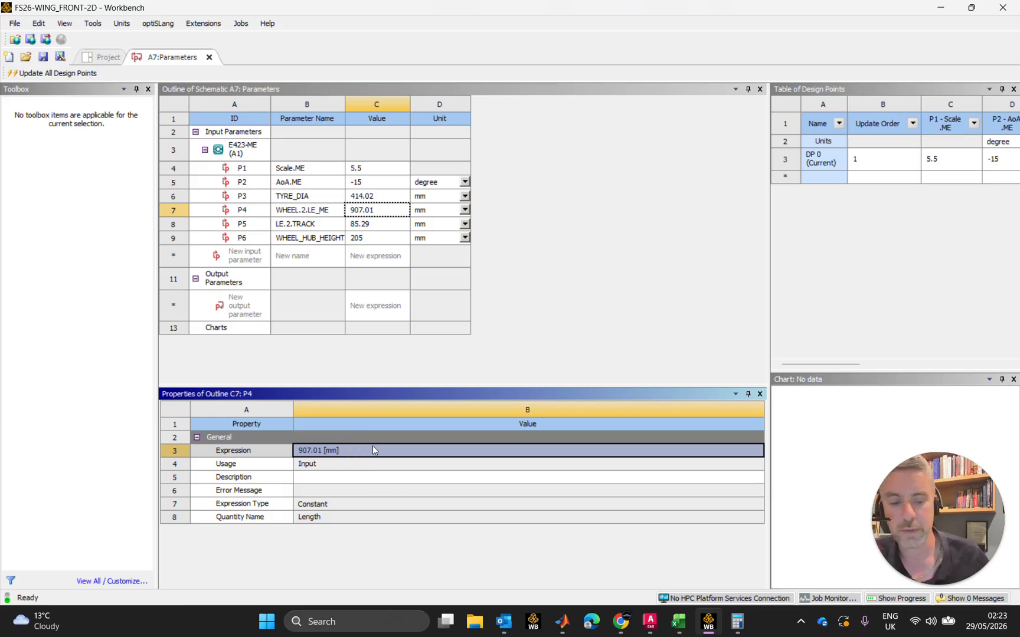
text(700)
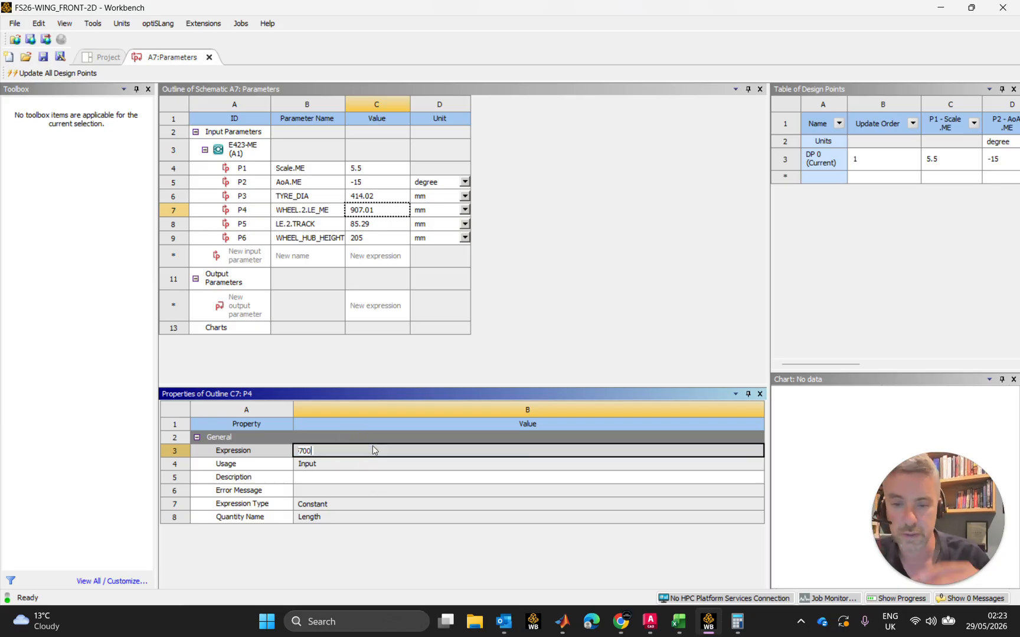
text([MM])
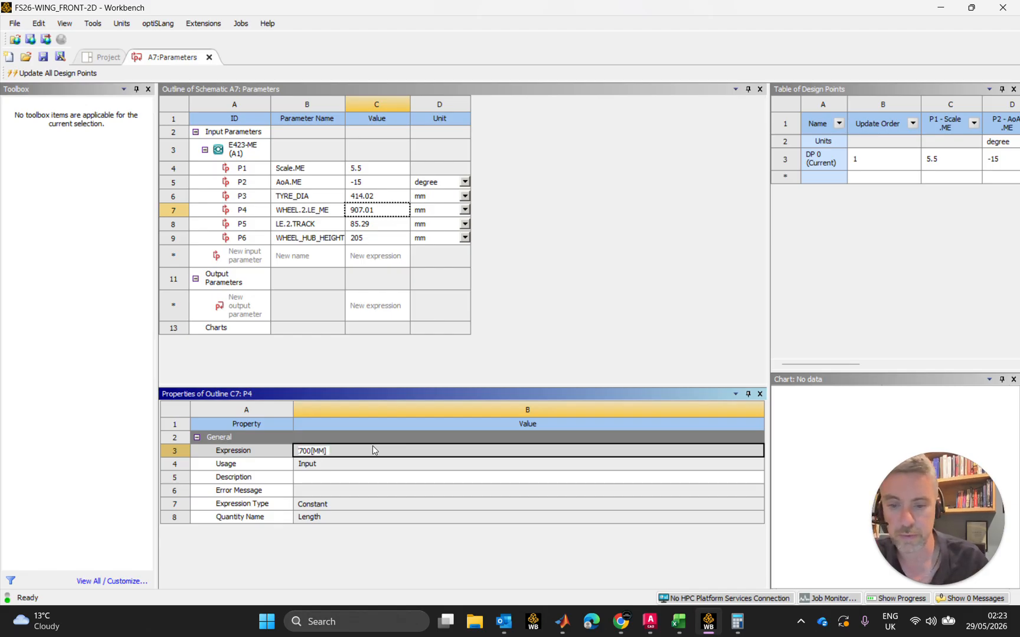
key(BackSpace)
key(BackSpace)
key(BackSpace)
key(BackSpace)
text([mm] +)
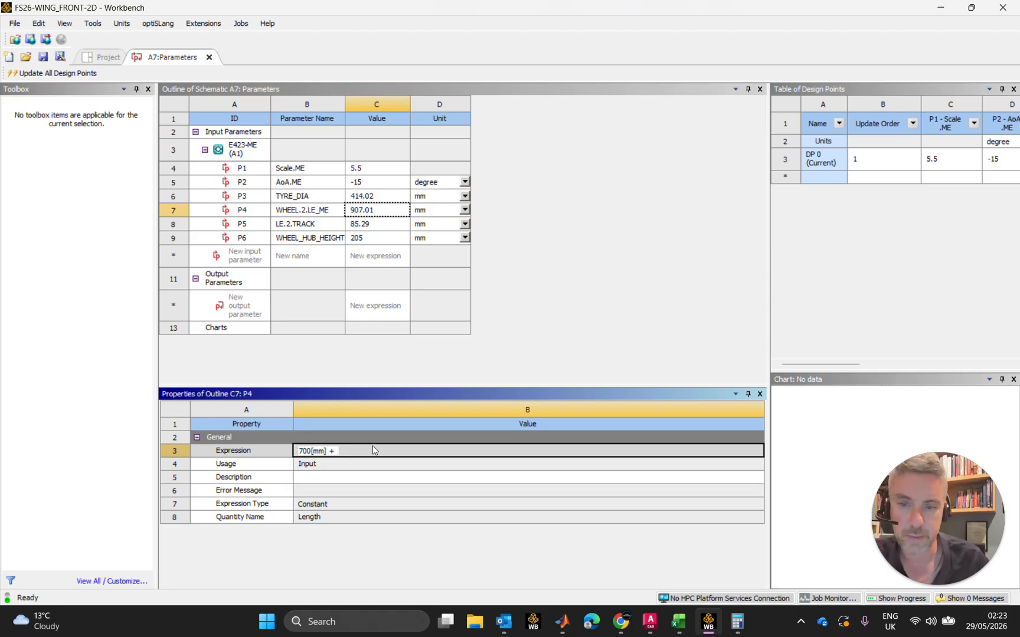
text(T)
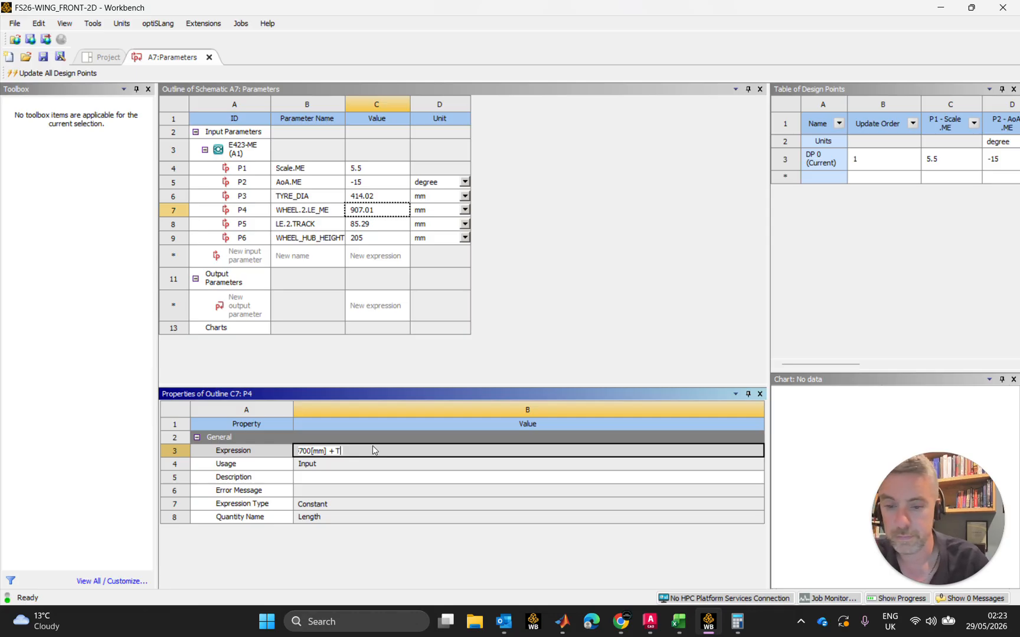
text(YRE_DIA)
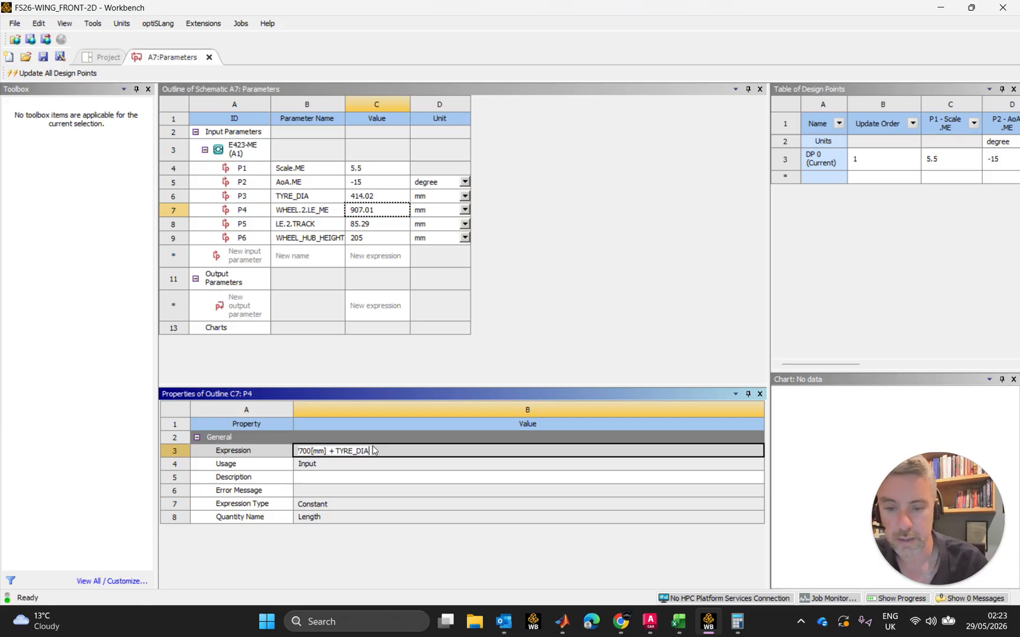
text(/)
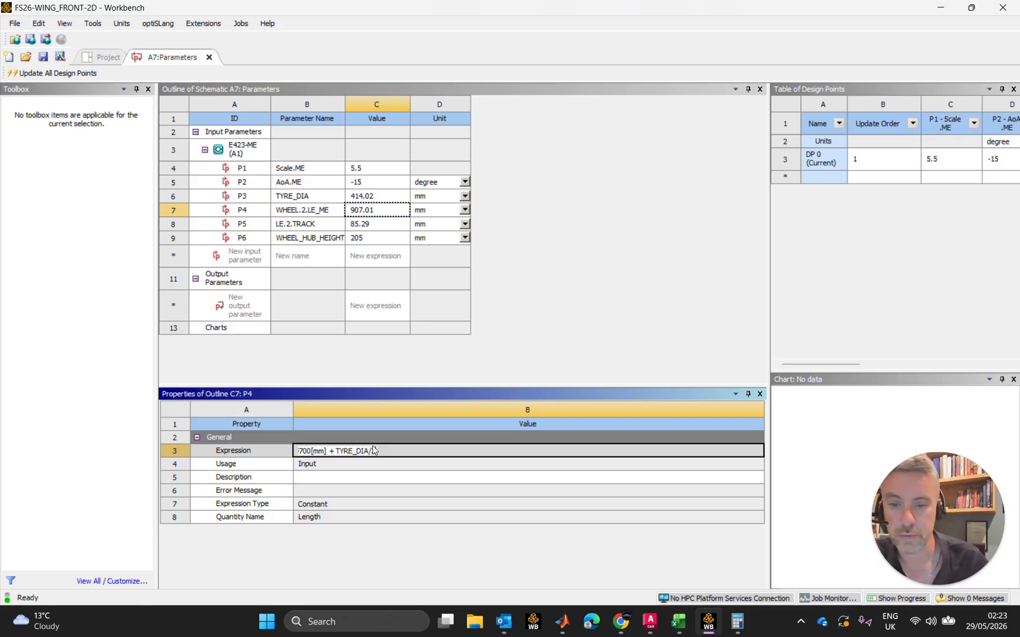
text(2)
key(Return)
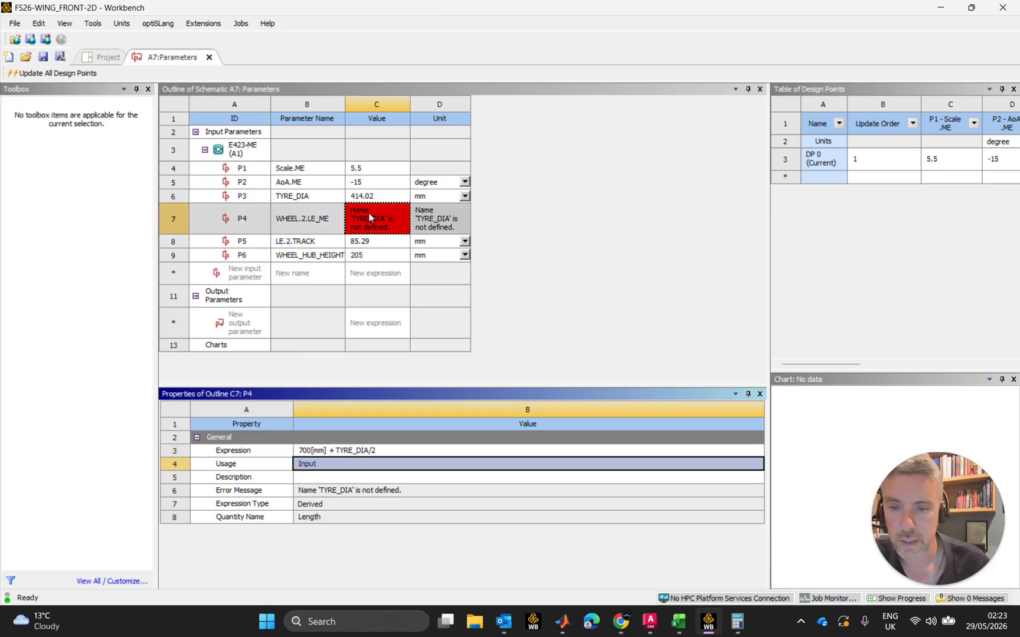
Replace TYRE_DIA with the parameter ID P3 in the WHEEL.2.LE_ME expression, making it 700[mm] + P3/2
click(371, 452)
click(371, 452)
drag(370, 451, 336, 451)
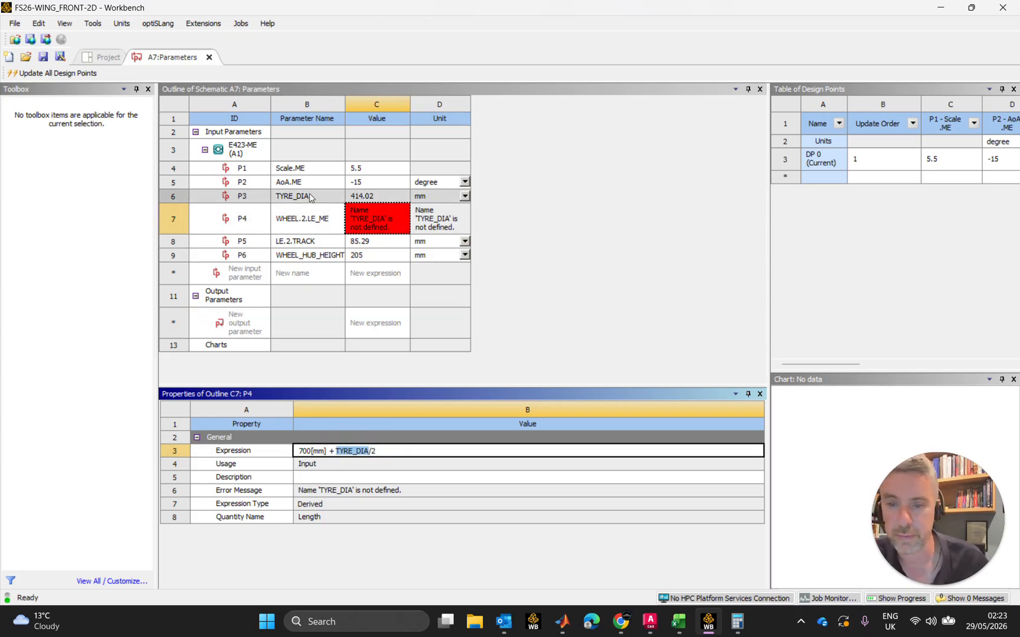
text(p3)
key(BackSpace)
key(BackSpace)
text(P3)
key(Return)
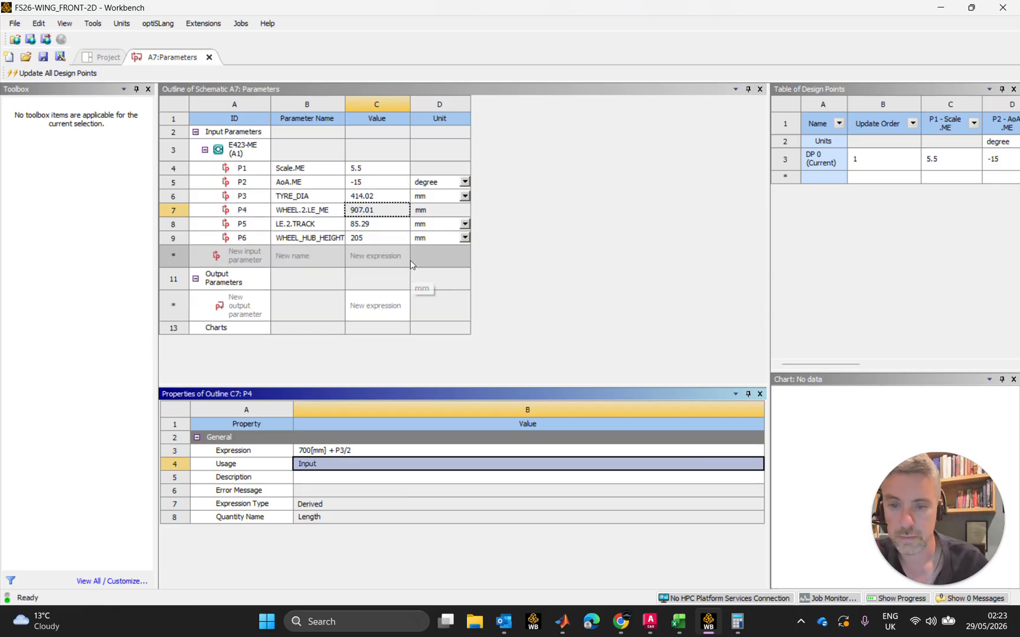
click(374, 212)
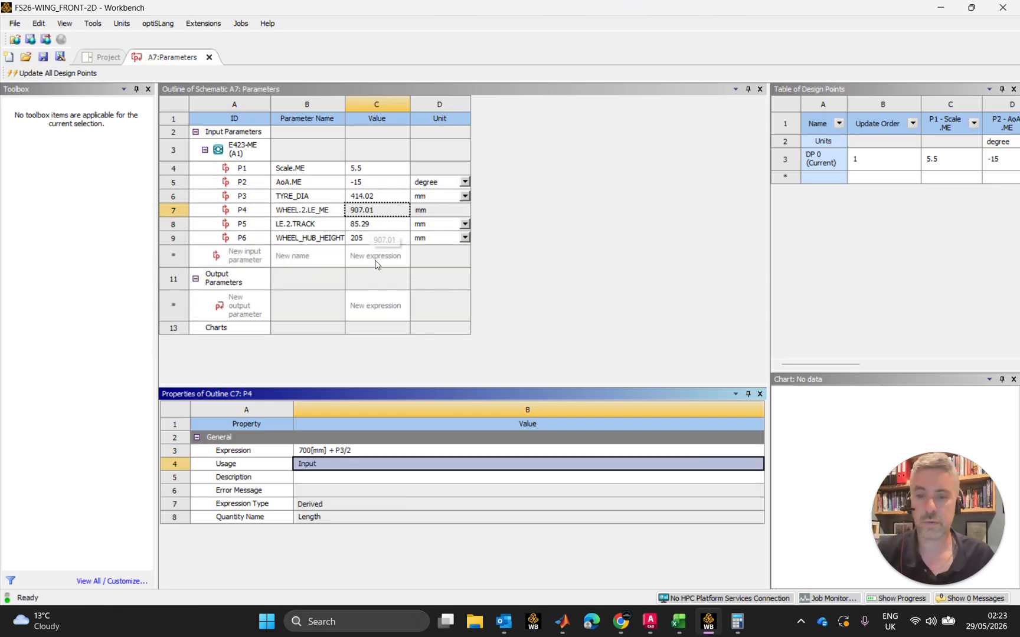
Review the parameters in the table of design points and widen the Parameter Name column of the outline to fit the full names
drag(770, 186, 499, 190)
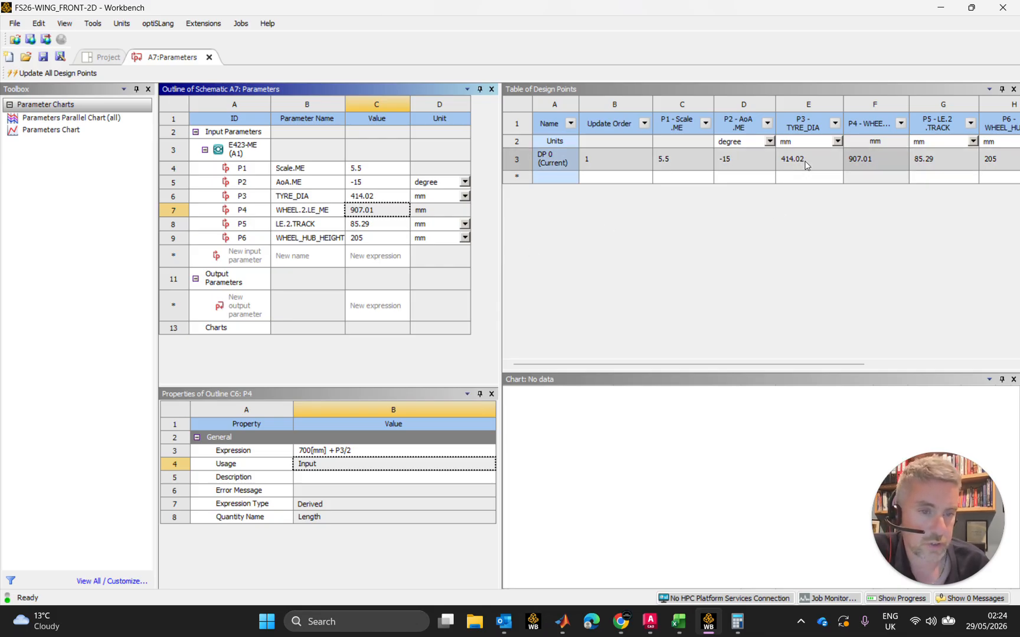
drag(500, 266, 736, 268)
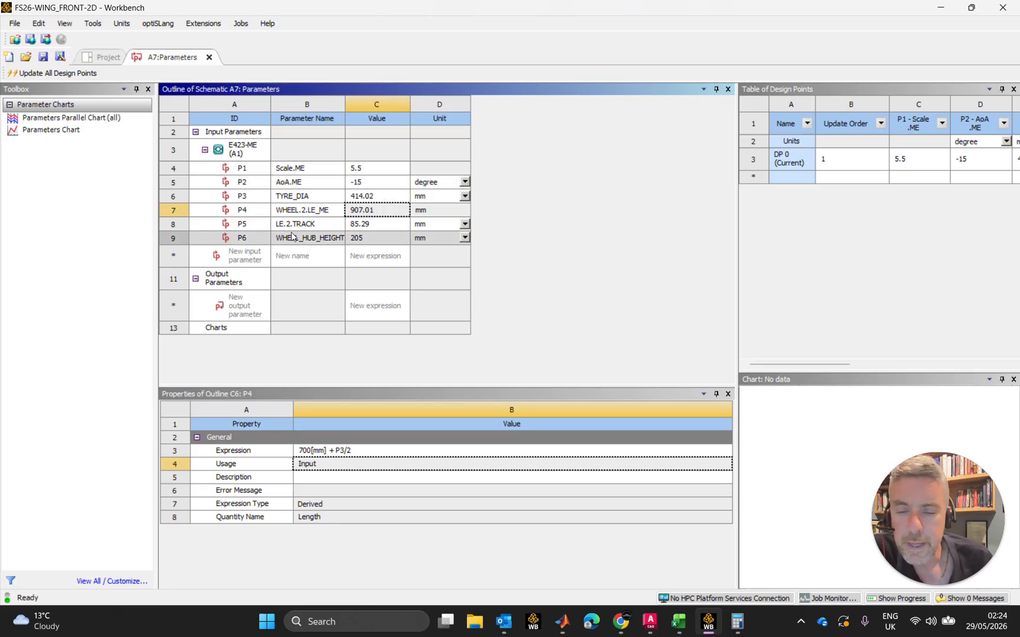
click(360, 225)
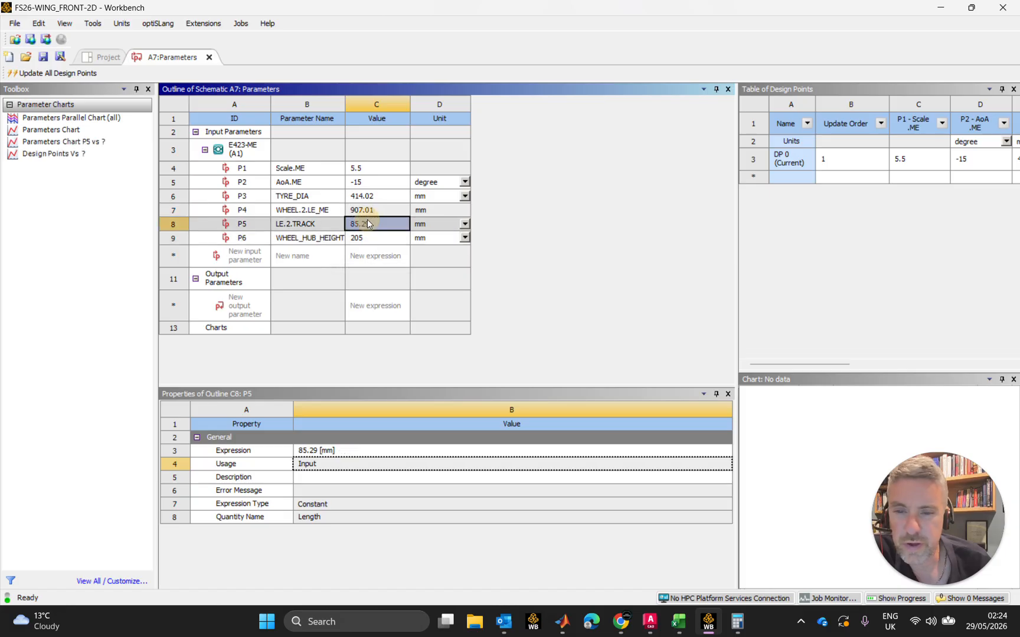
drag(345, 112, 370, 112)
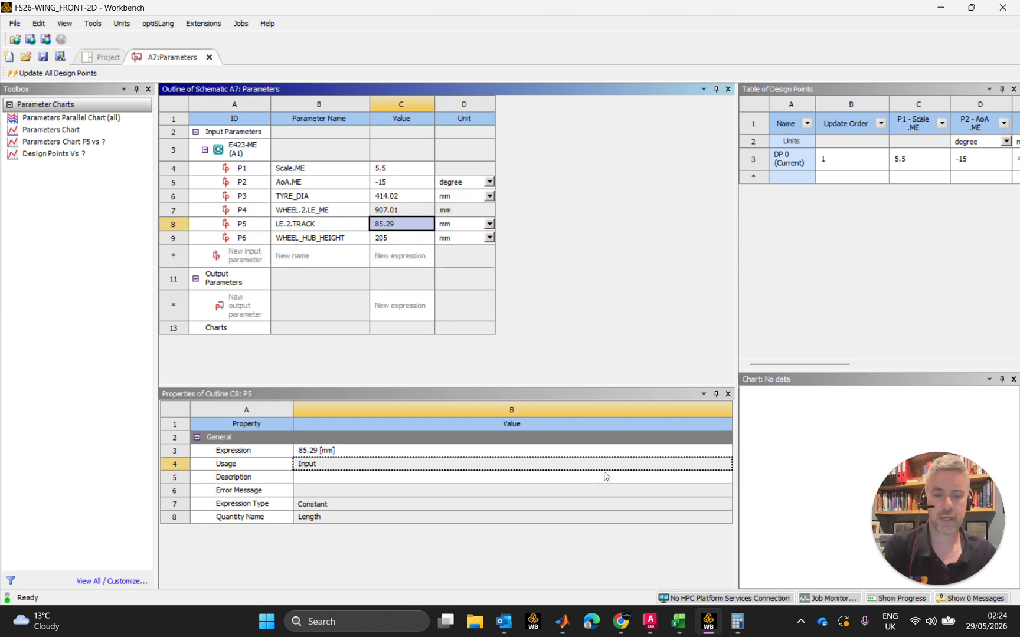
Switch to the Airfoil_Coords-Eppler.xlsx workbook in Excel and look up the LE to Track distance for an AoA of -10.5
click(679, 629)
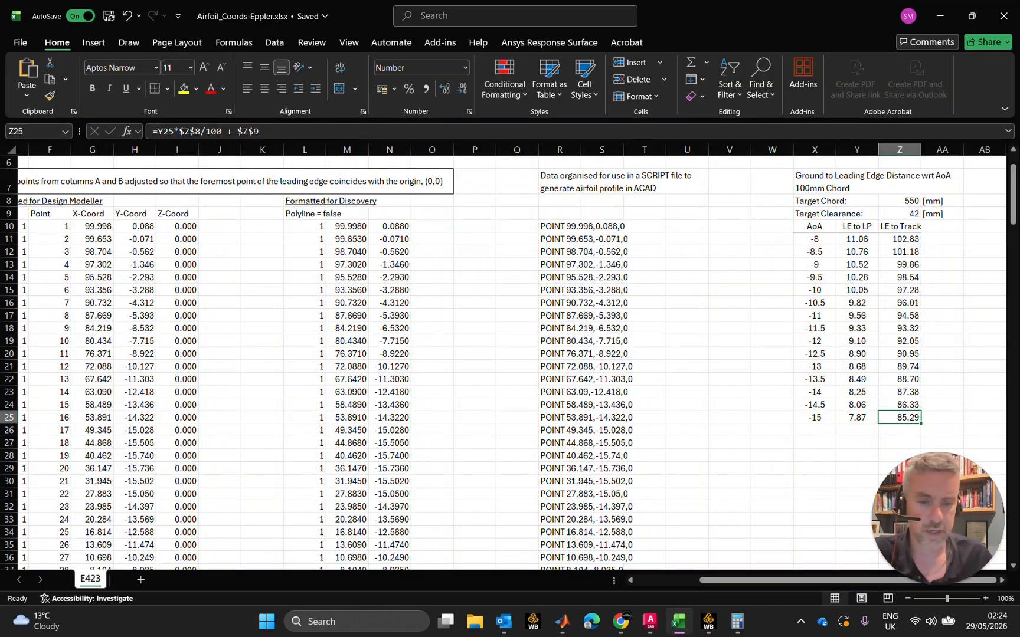
drag(899, 239, 900, 277)
click(814, 303)
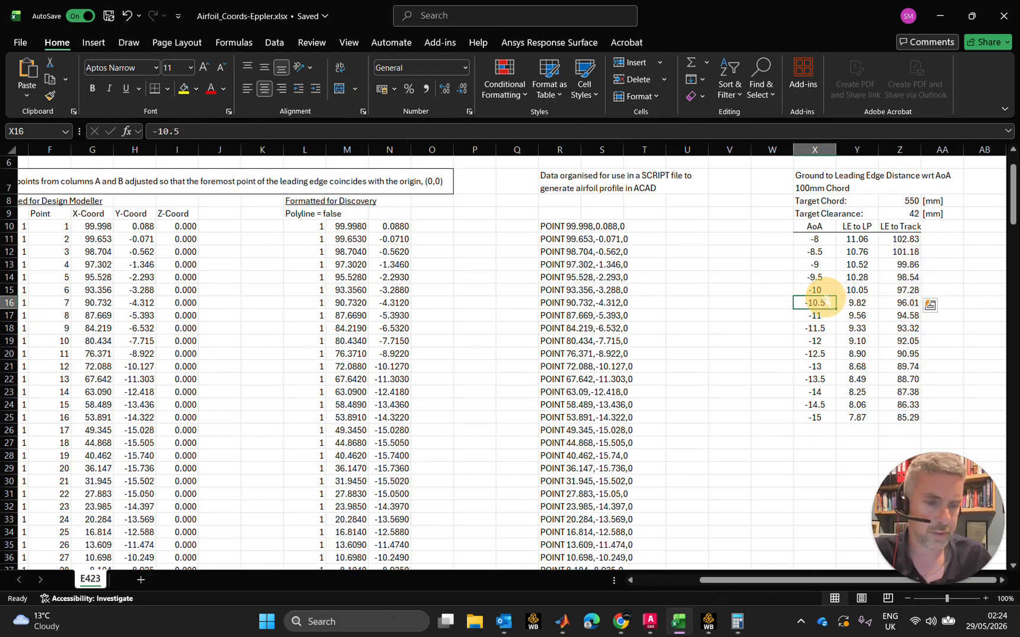
click(902, 301)
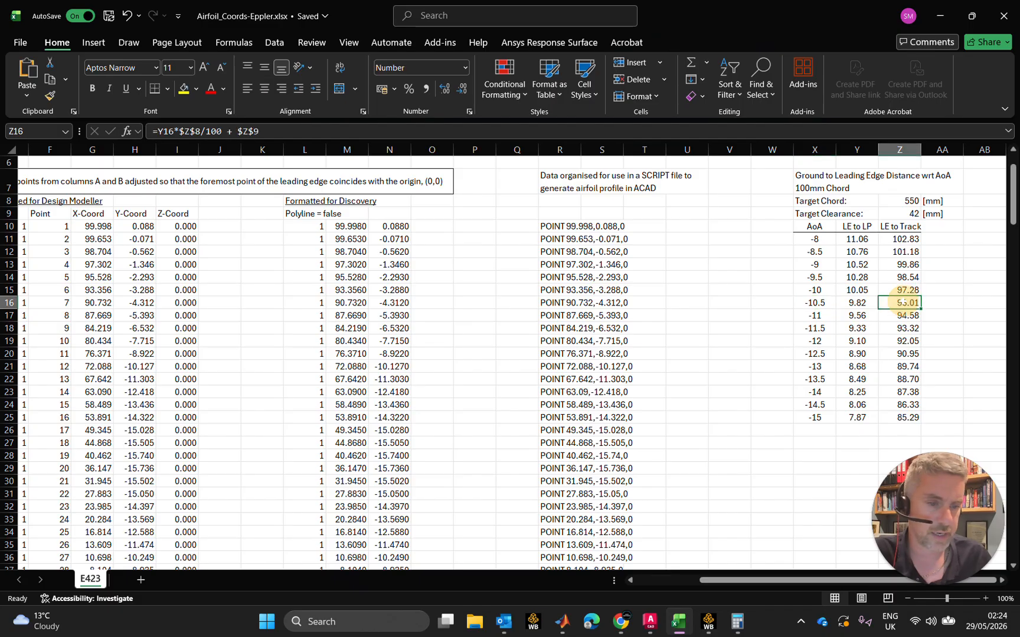
Switch back to Workbench and set the AoA.ME parameter to -10 degrees
click(708, 621)
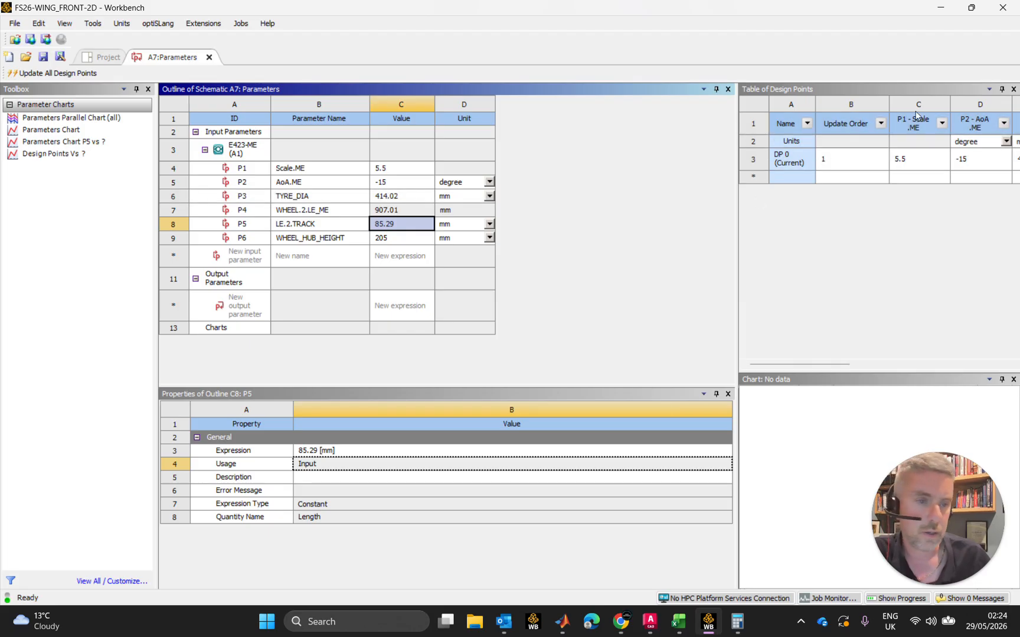
click(404, 180)
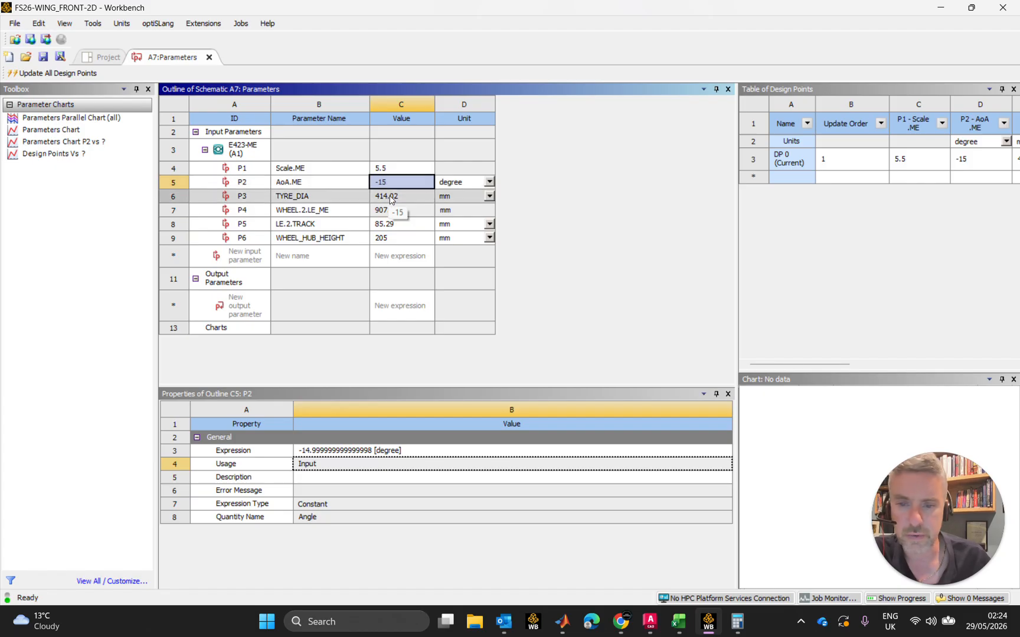
text(-10)
key(Return)
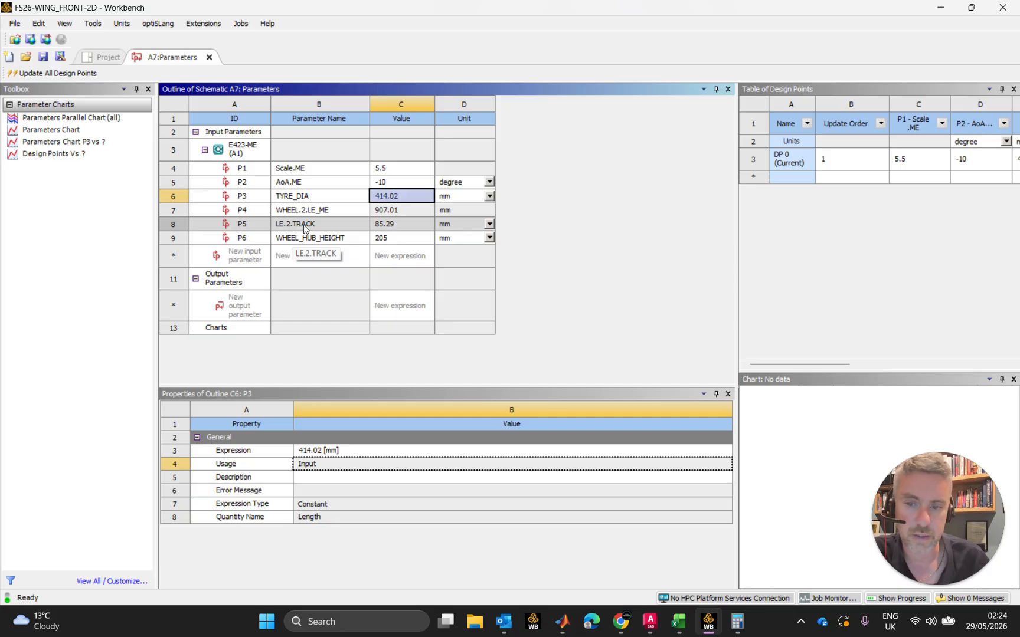
Switch to Excel and compare the LE to Track distances for AoA values of -15 and -10
click(673, 624)
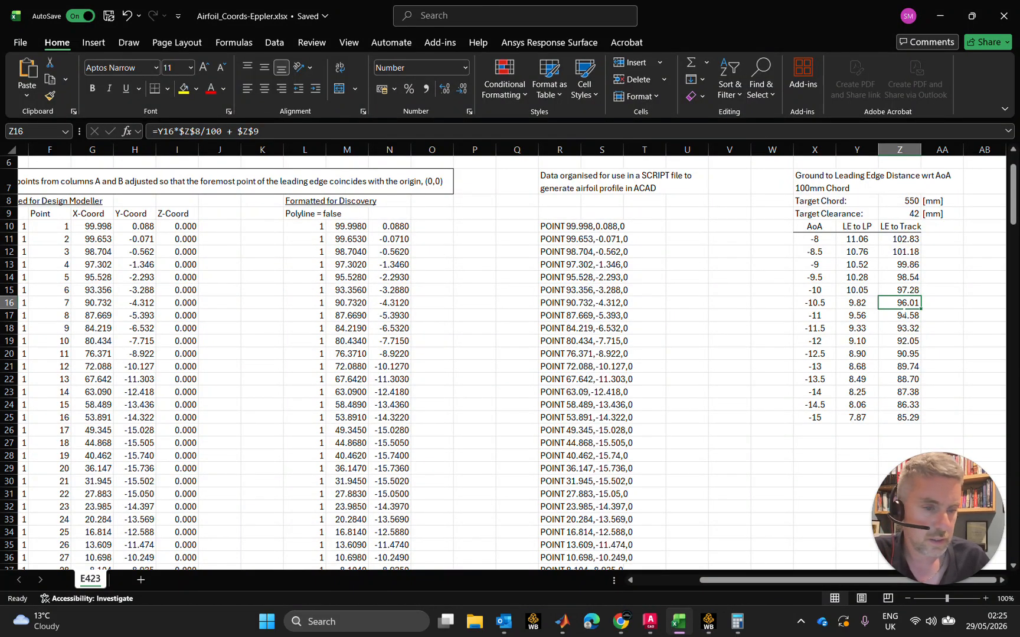
click(897, 417)
click(814, 419)
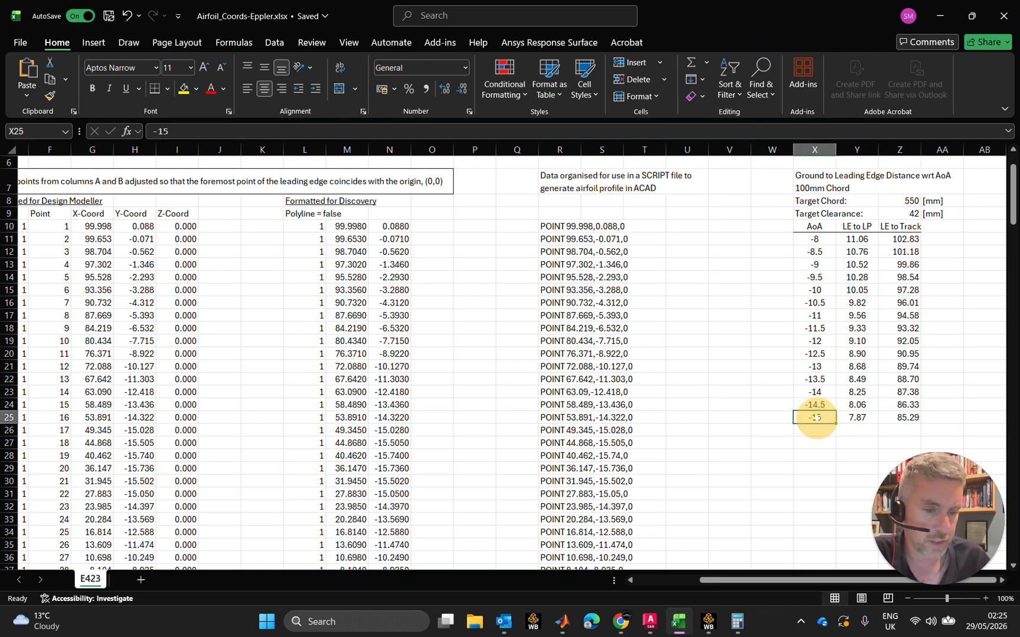
click(832, 291)
click(910, 289)
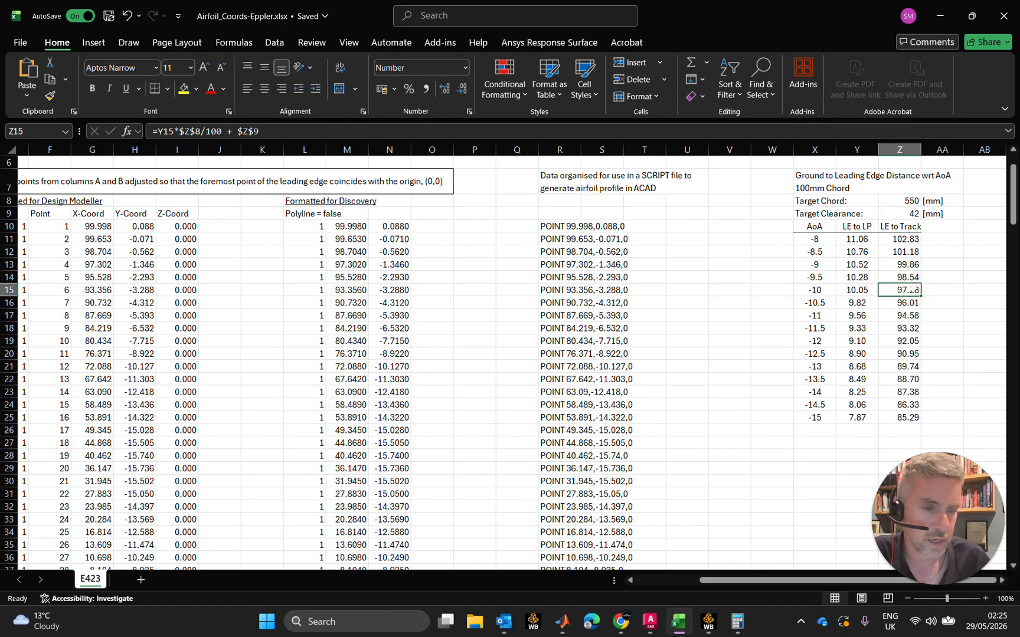
Return to Workbench and set the AoA.ME parameter to -15 degrees
click(947, 20)
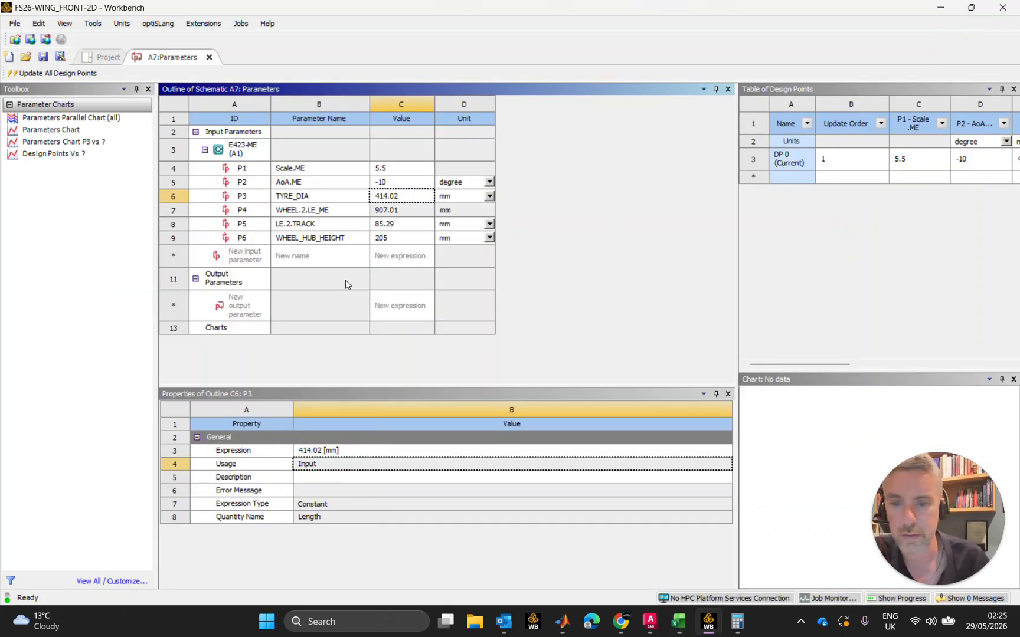
double_click(396, 183)
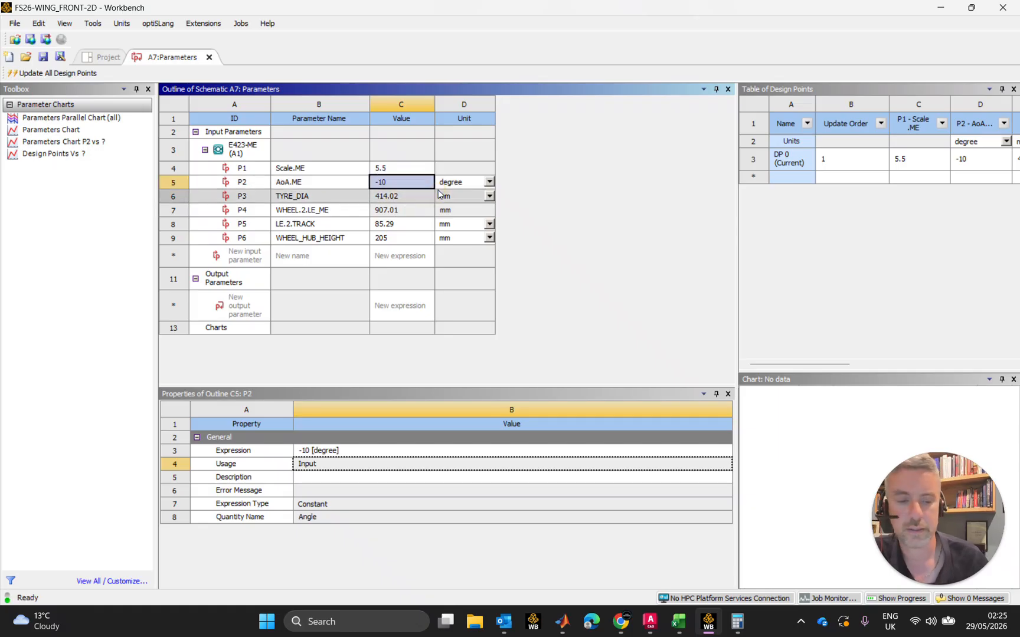
text(-15)
key(Return)
click(563, 182)
Check the LE.2.TRACK expression, and examine in Excel how LE to Track for AoA -8 depends on LE to LP, target chord and clearance
click(393, 227)
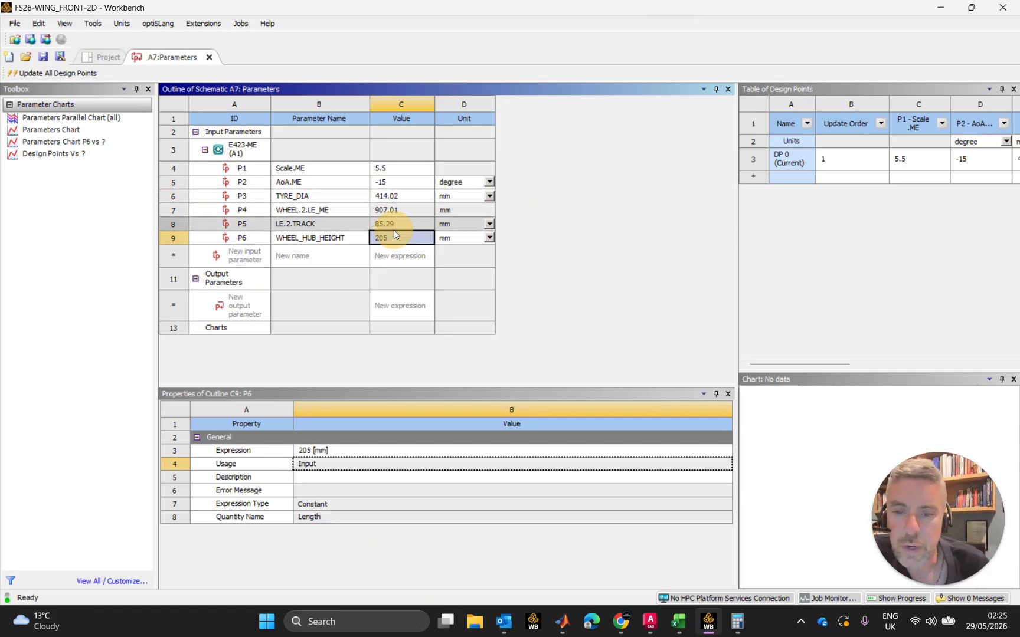
click(343, 451)
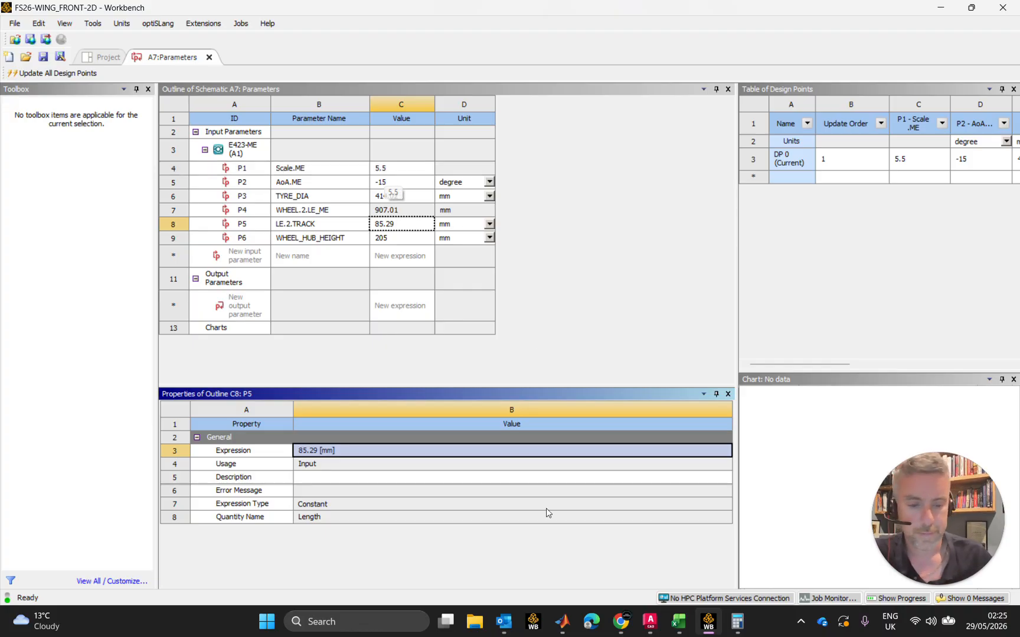
click(678, 621)
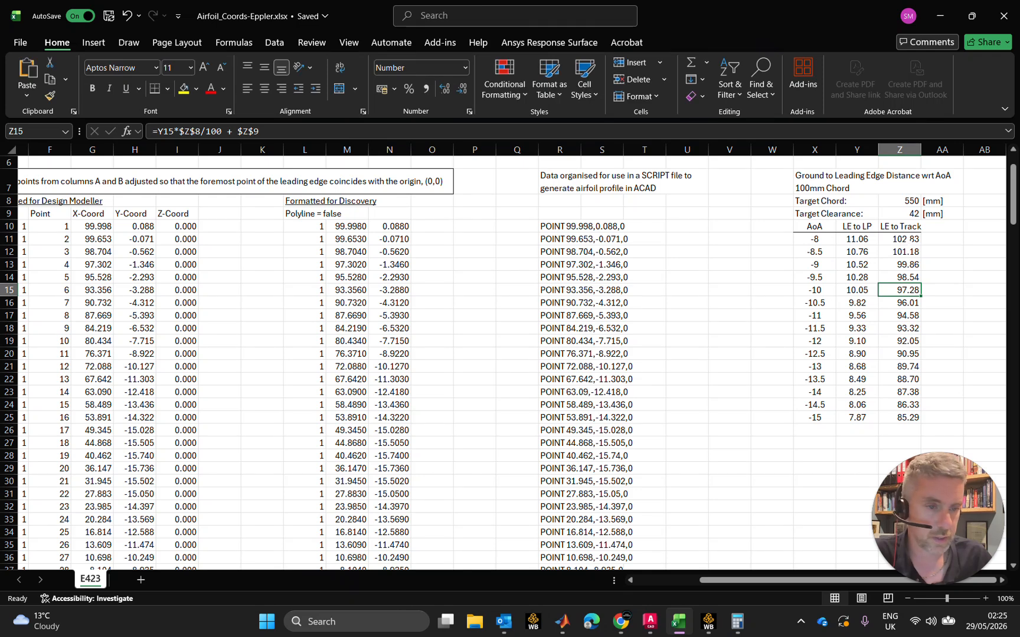
click(908, 241)
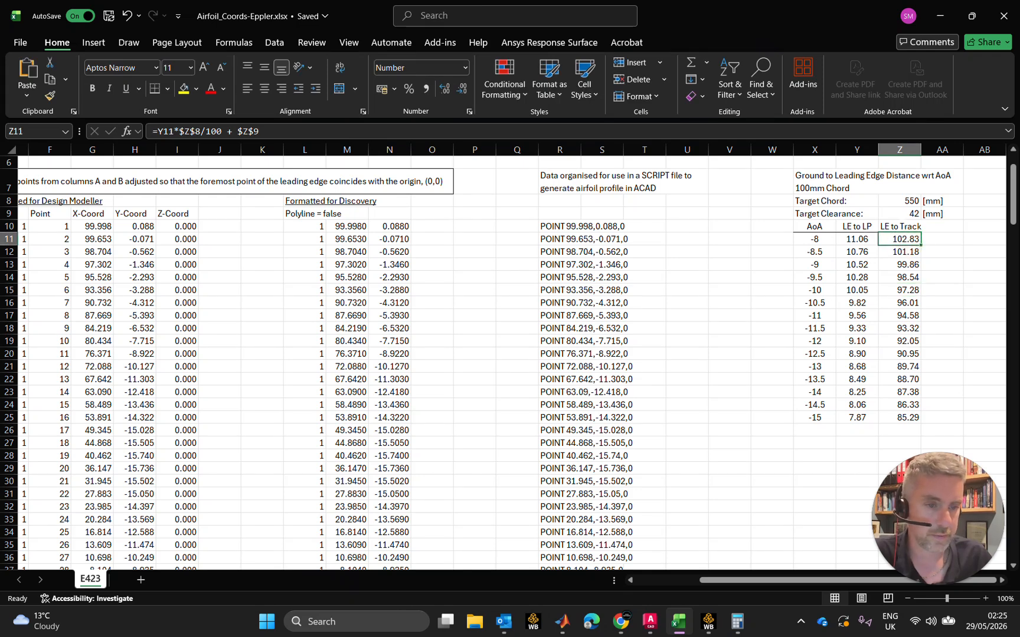
click(856, 239)
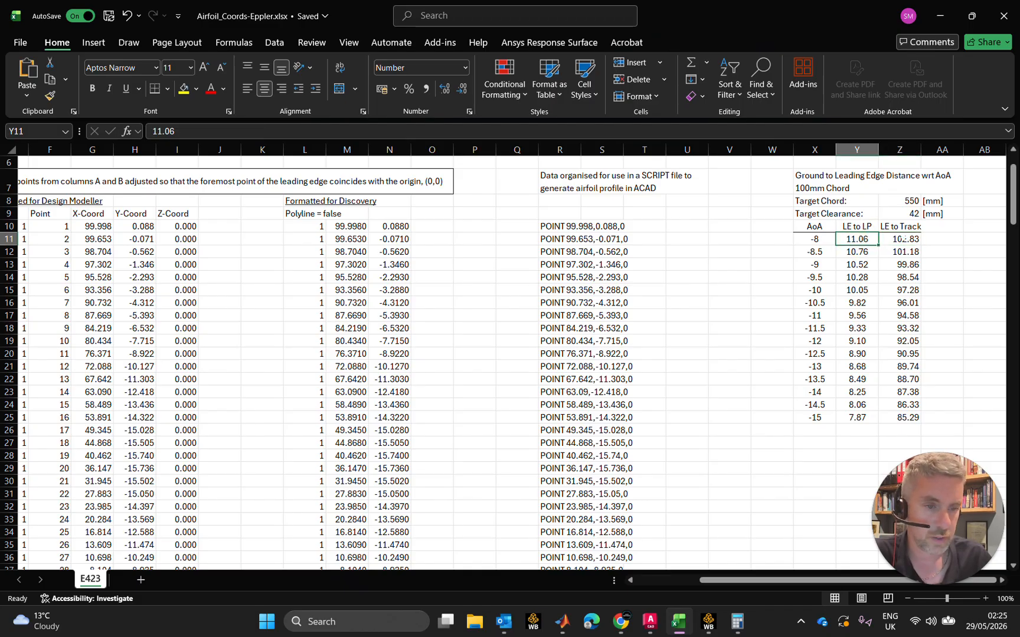
click(912, 201)
click(914, 213)
click(906, 239)
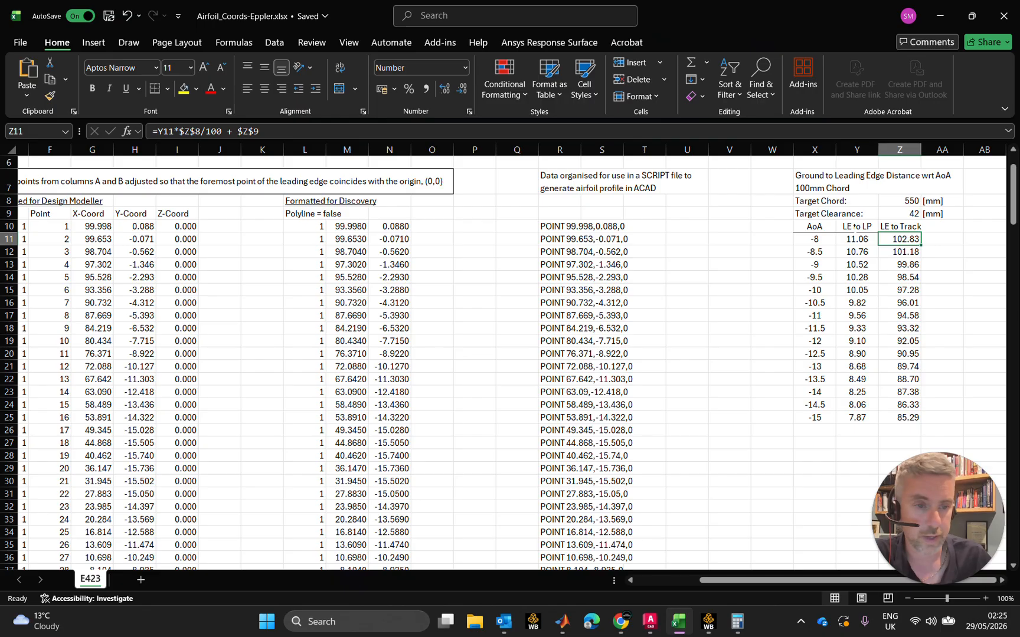
Trace the LE to Track formula for AoA -8 through its LE to LP, target chord and target clearance cells
click(857, 239)
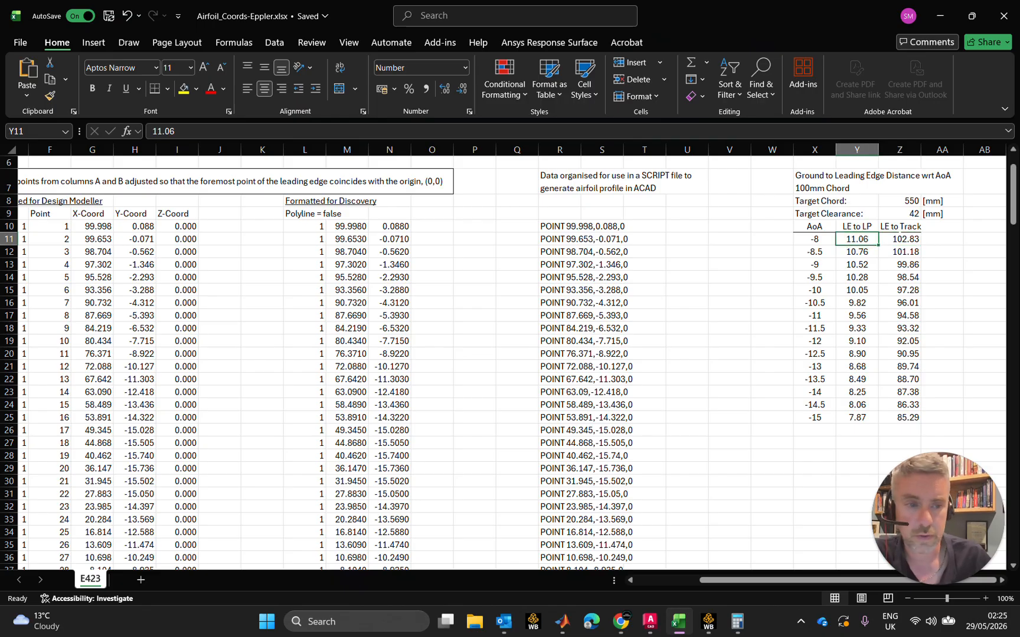
click(899, 239)
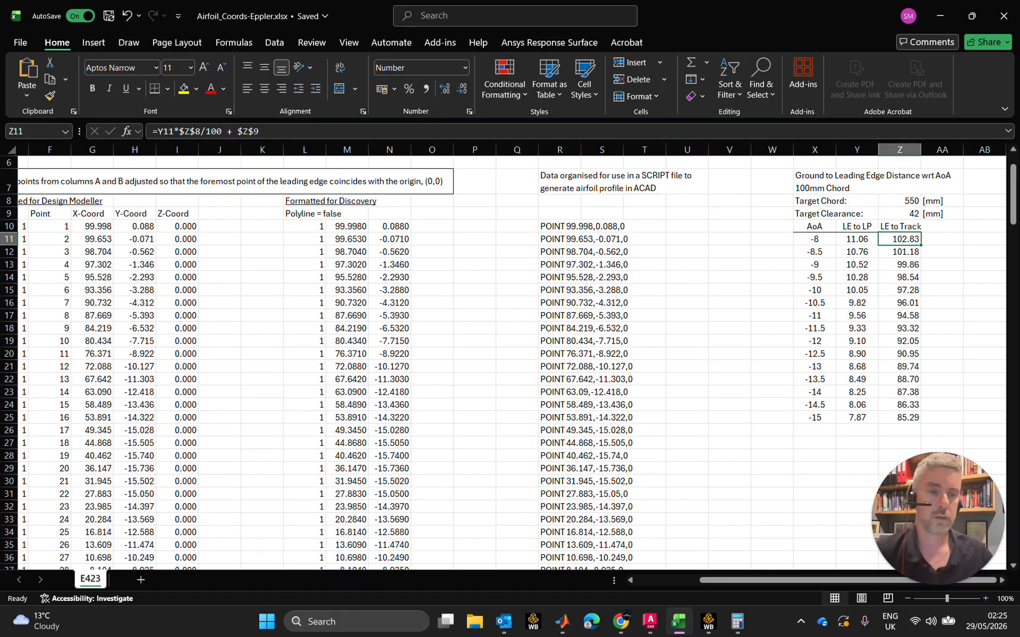
click(911, 201)
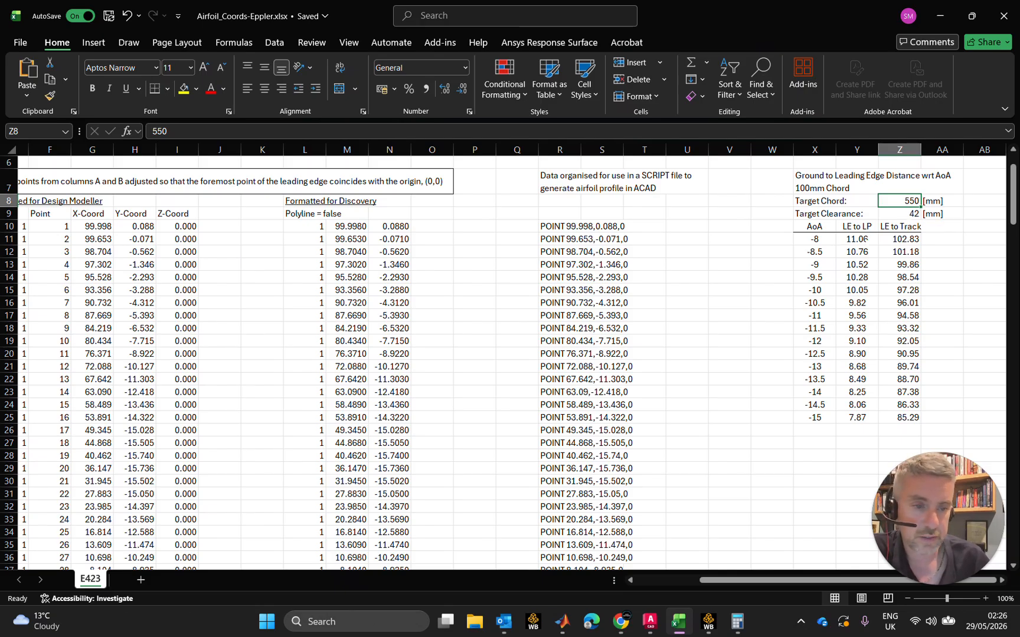
click(866, 239)
click(915, 214)
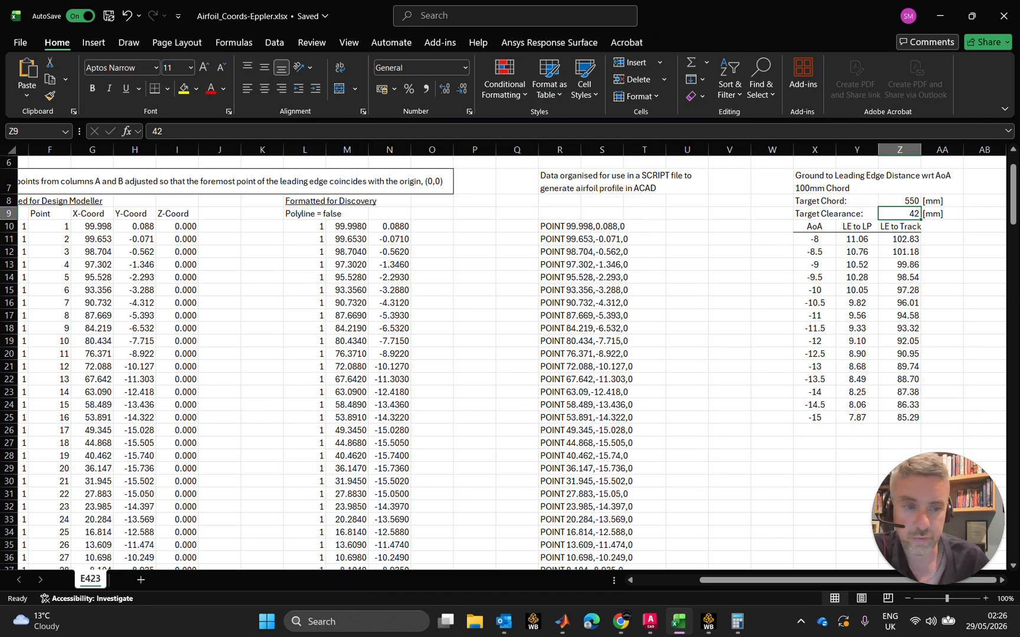
click(897, 239)
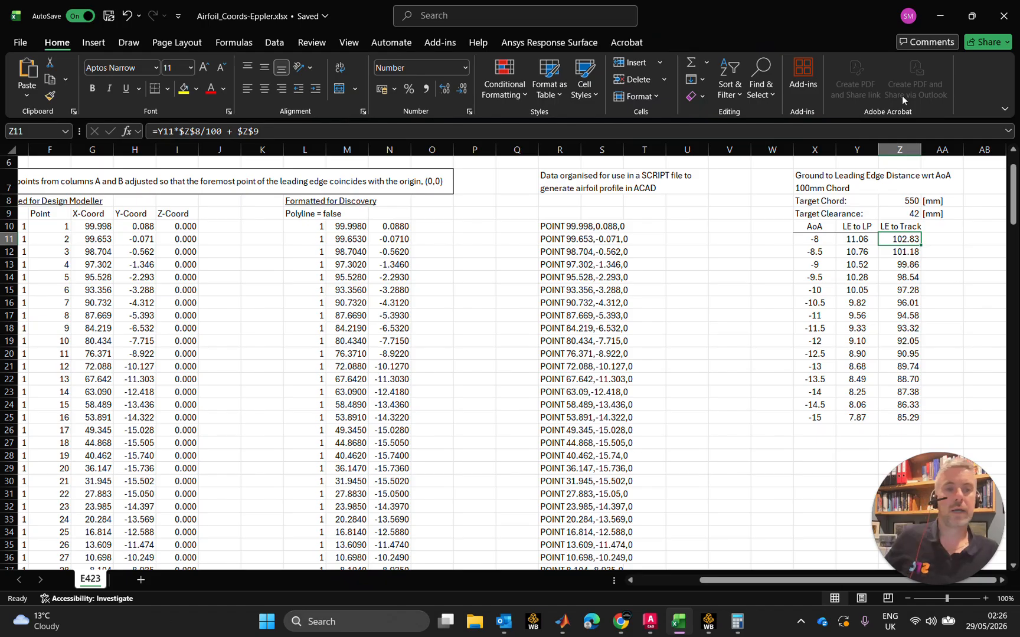
key(ctrl+c)
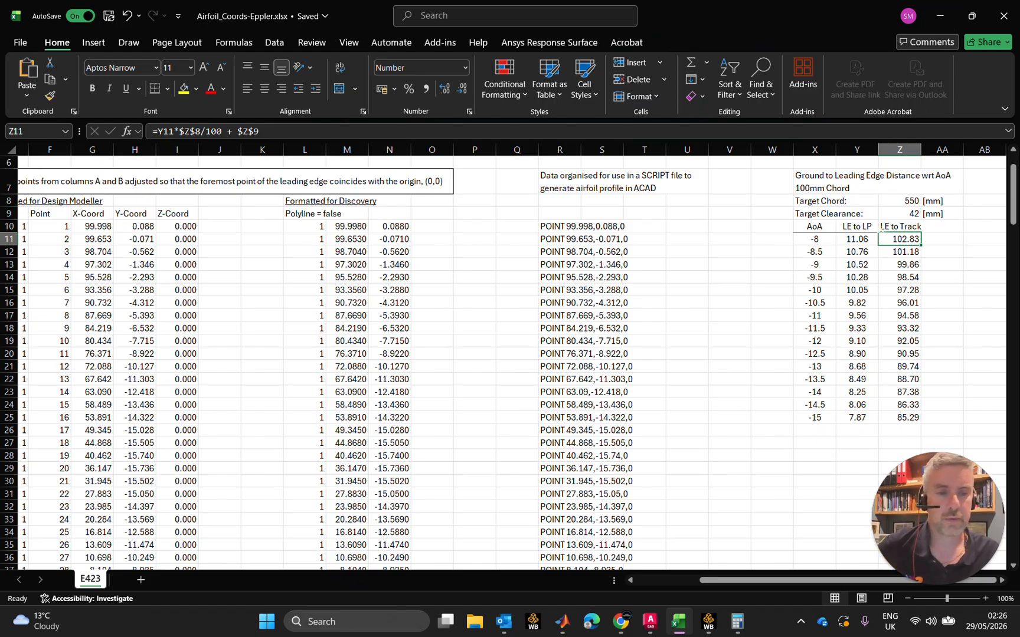
drag(815, 239, 857, 239)
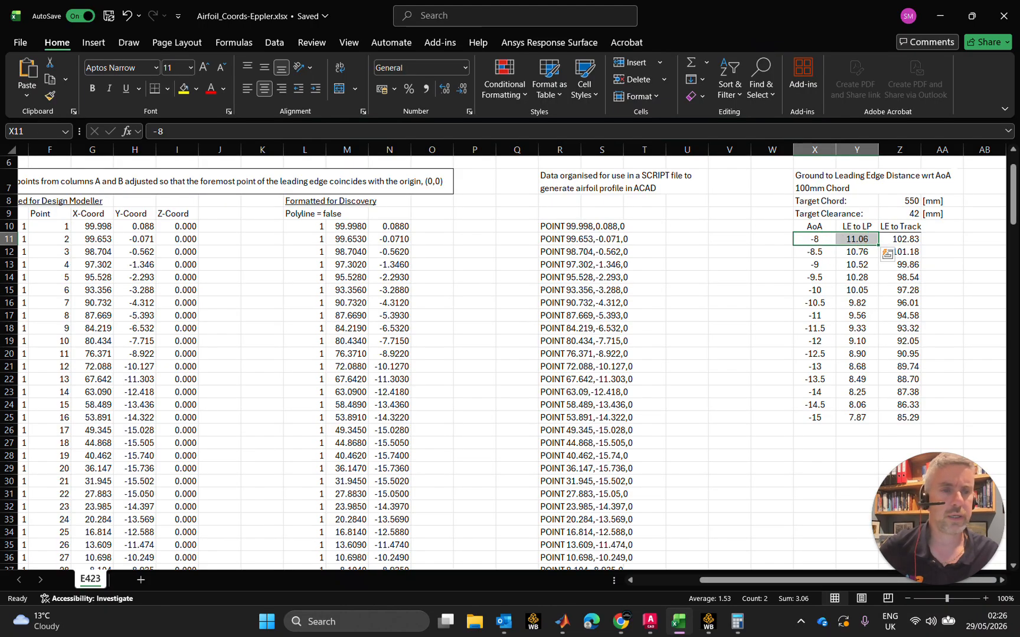
click(932, 275)
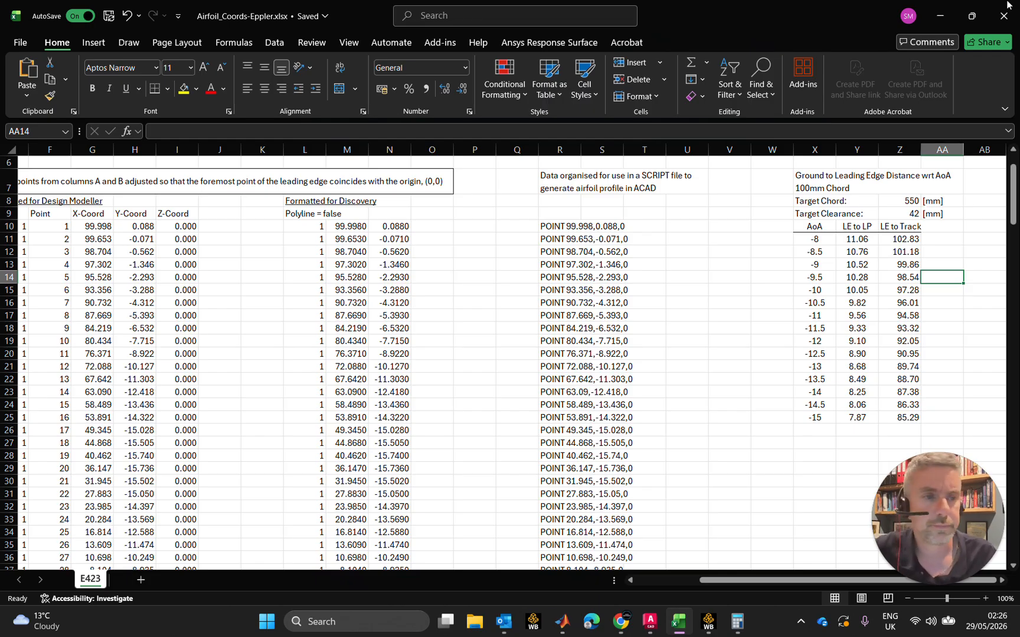
Return to Workbench and create a new input parameter named Ride_Height
click(940, 17)
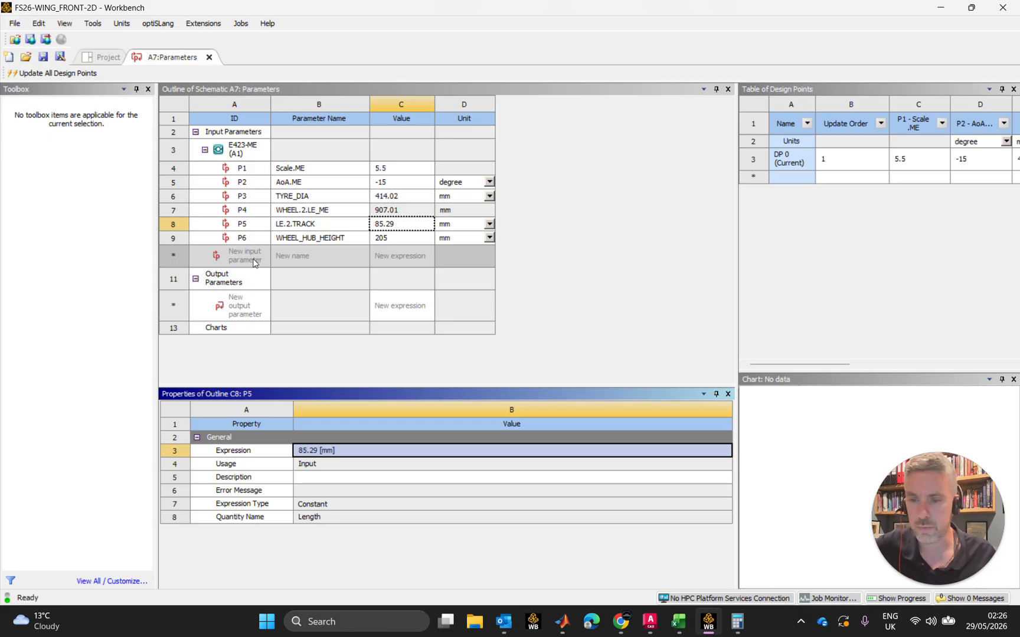
click(302, 261)
click(273, 261)
text(RIDE)
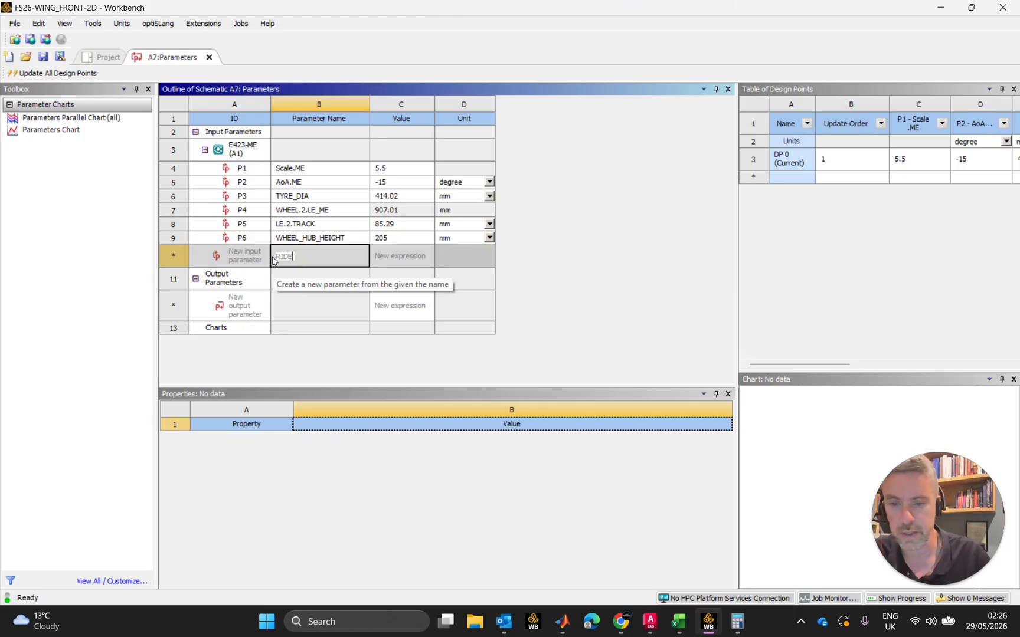
key(BackSpace)
key(BackSpace)
key(BackSpace)
text(ID)
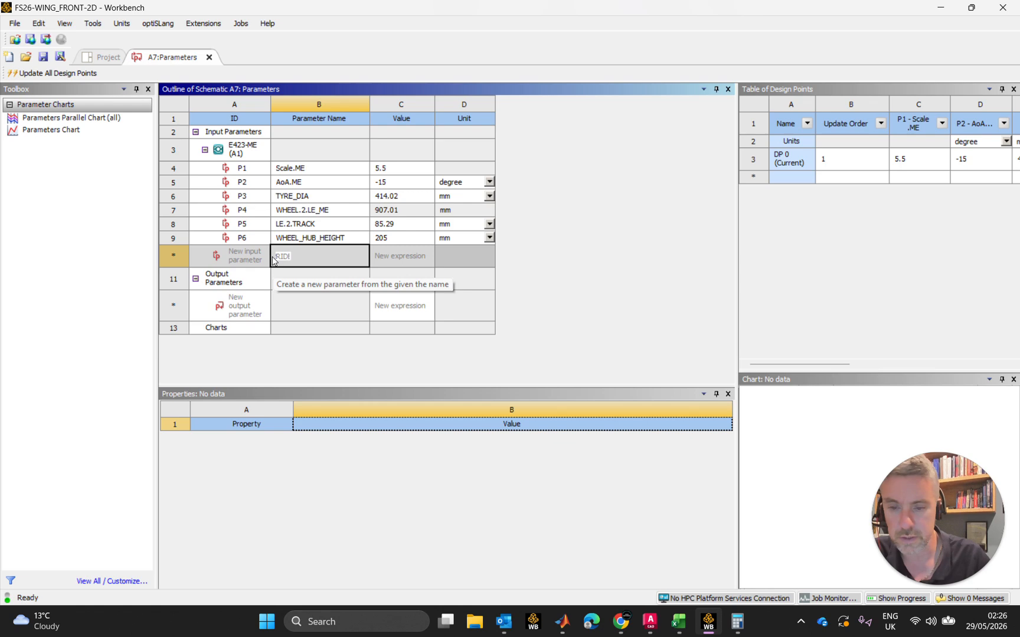
key(BackSpace)
key(BackSpace)
key(BackSpace)
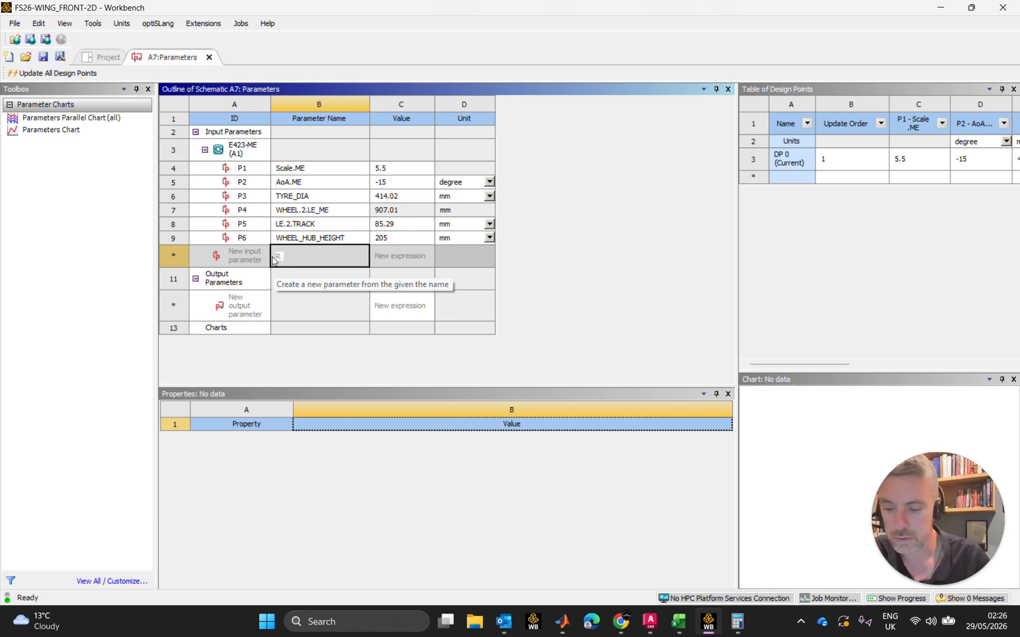
text(ide)
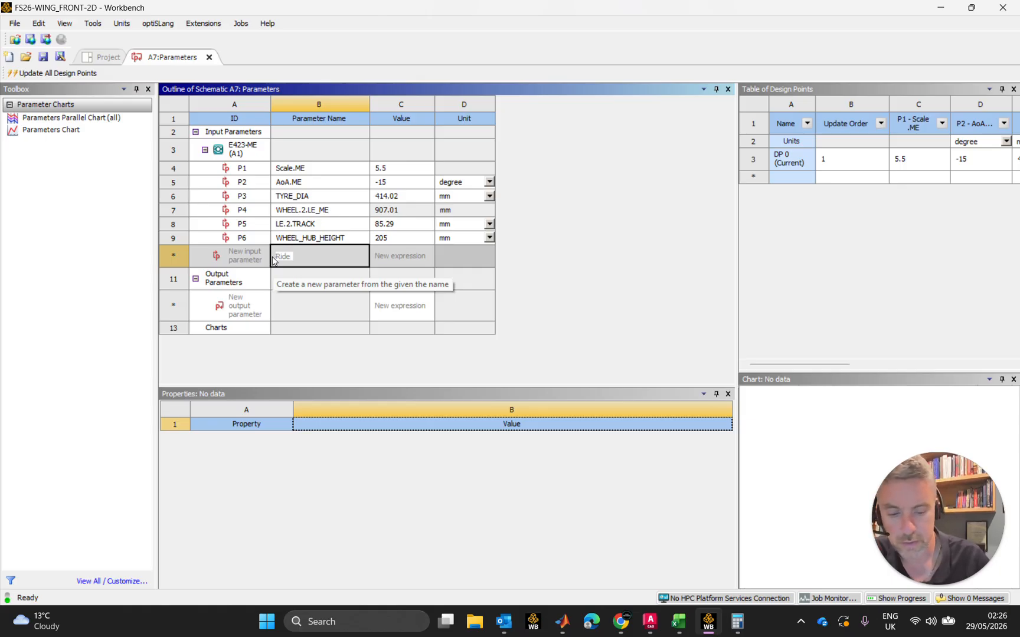
text(_H)
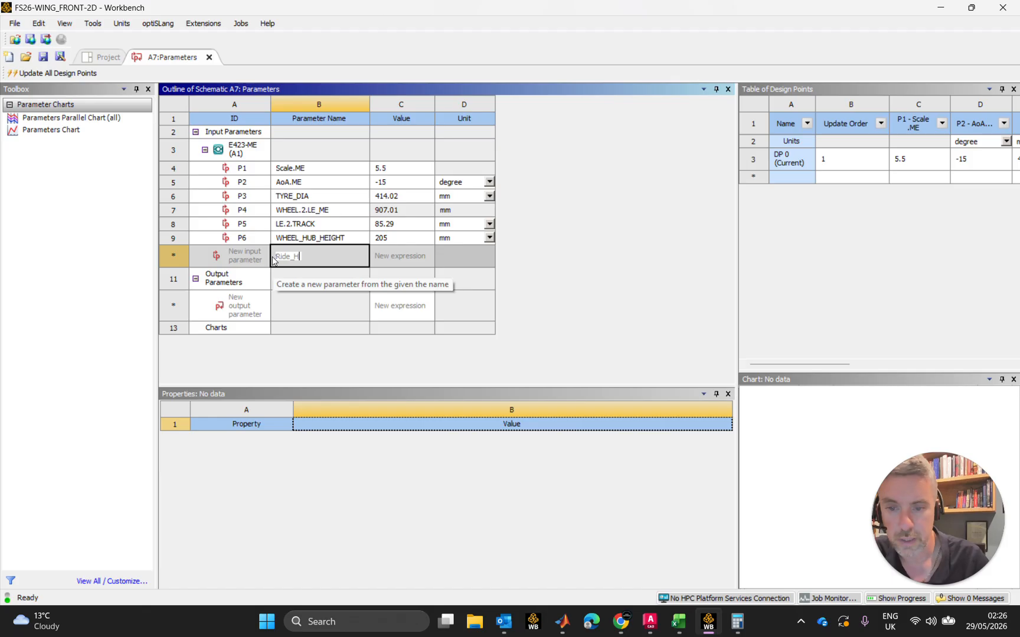
text(eight)
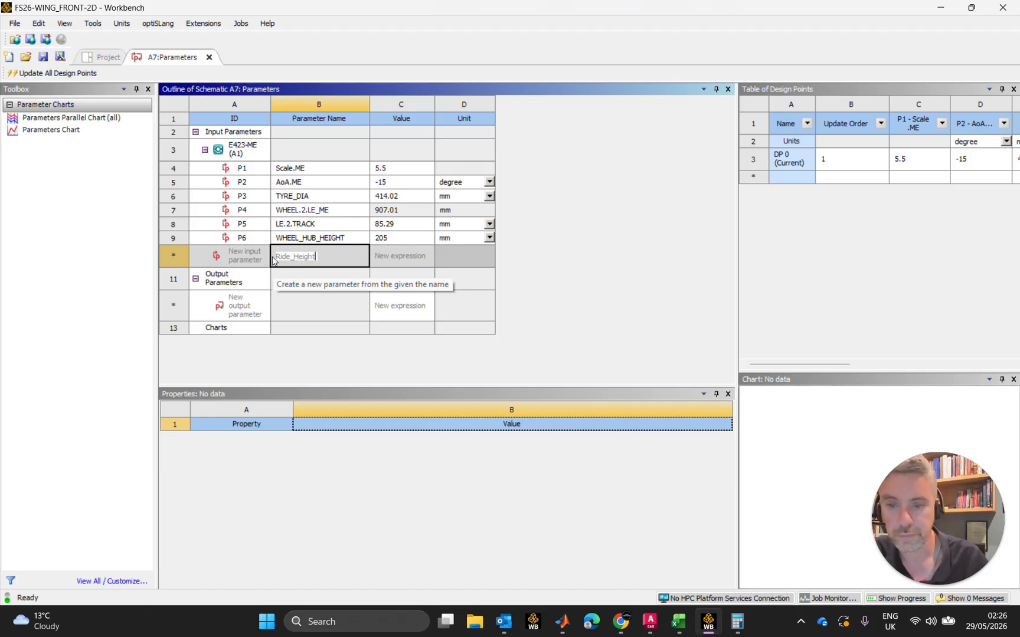
key(Return)
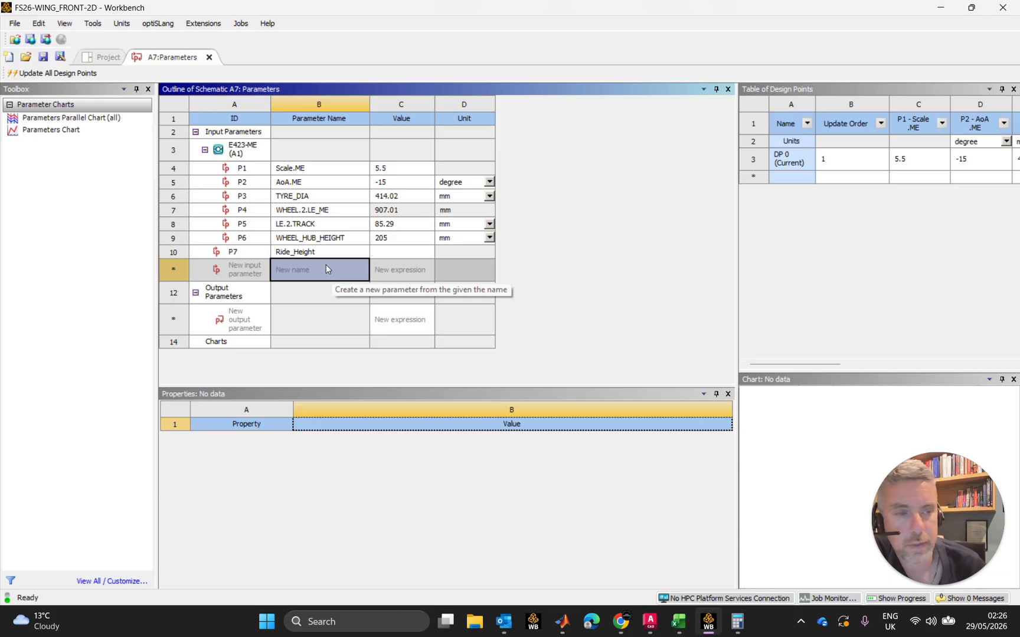
Create another input parameter named Height_TE_ME
click(306, 271)
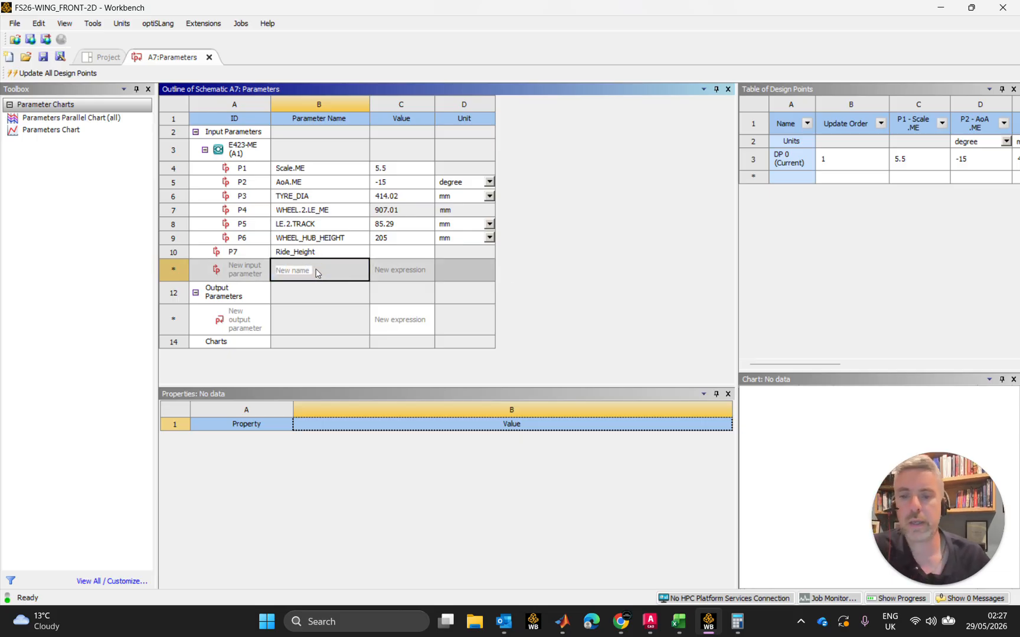
click(307, 270)
drag(311, 270, 268, 271)
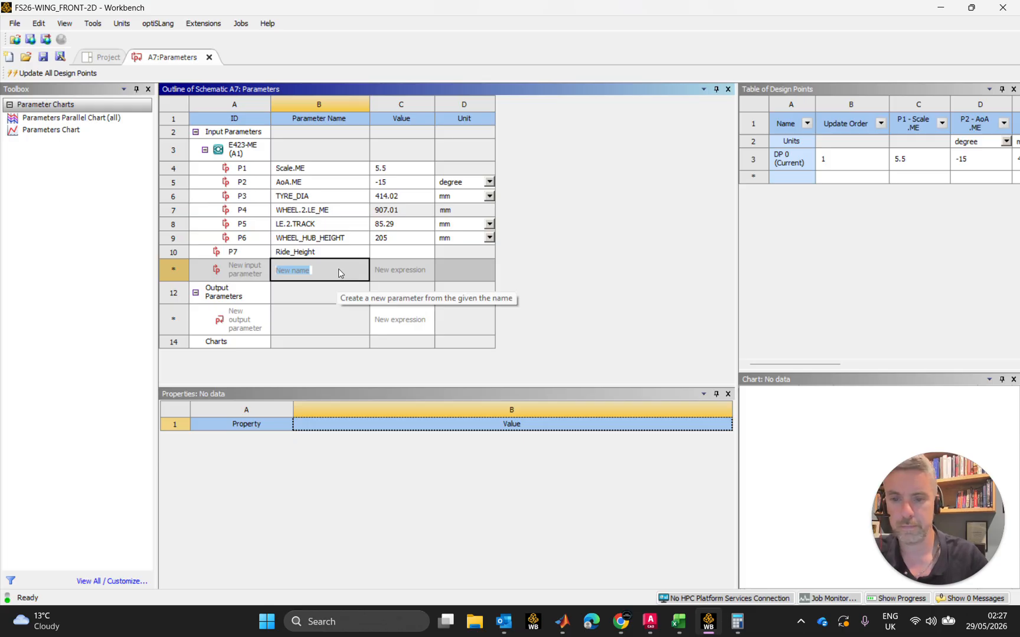
text(Height)
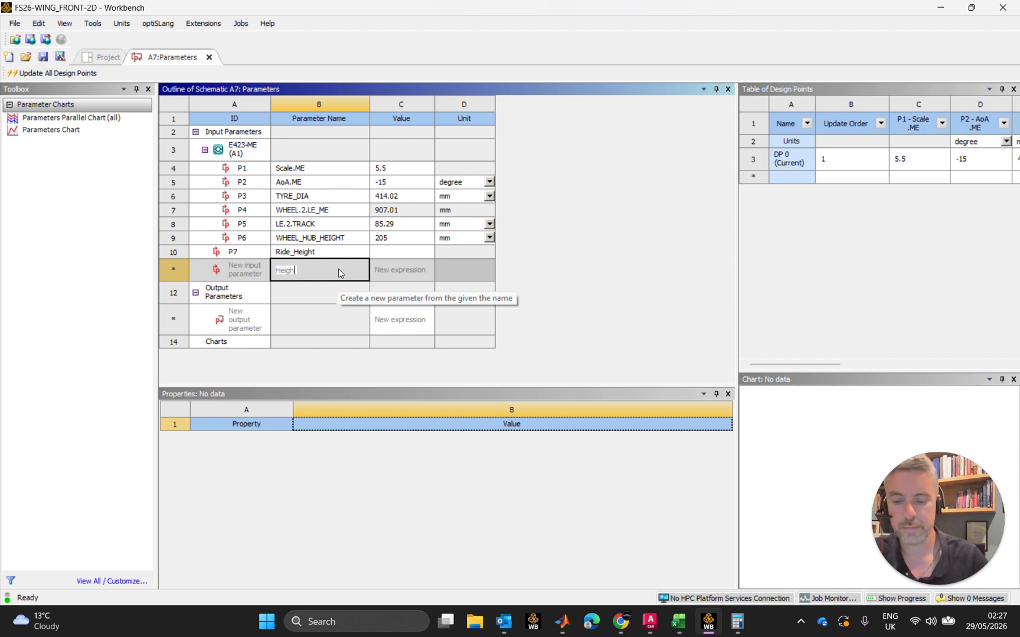
text(_TE)
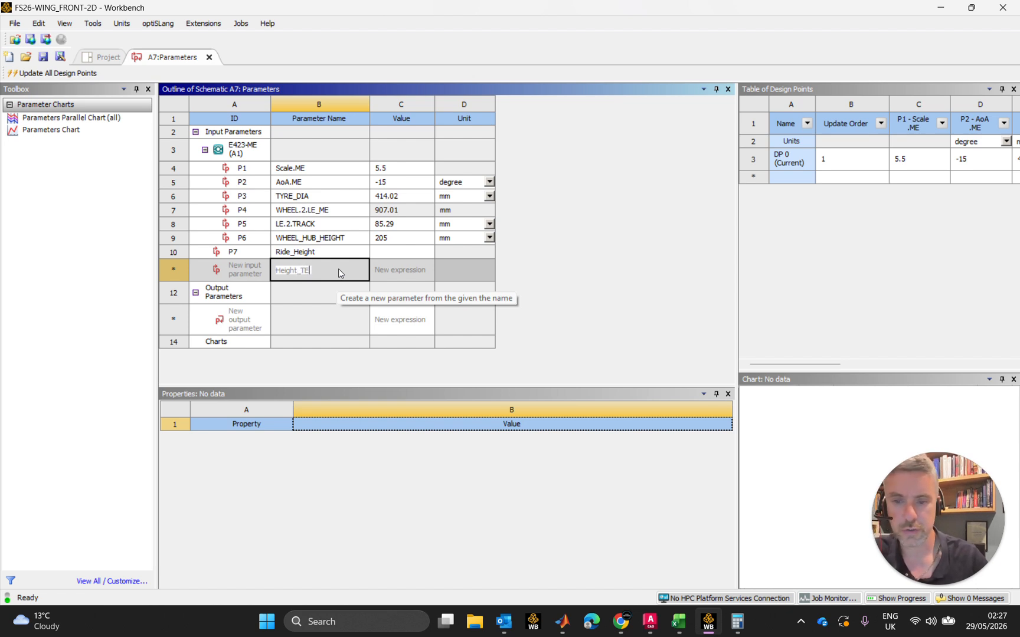
text(_ME)
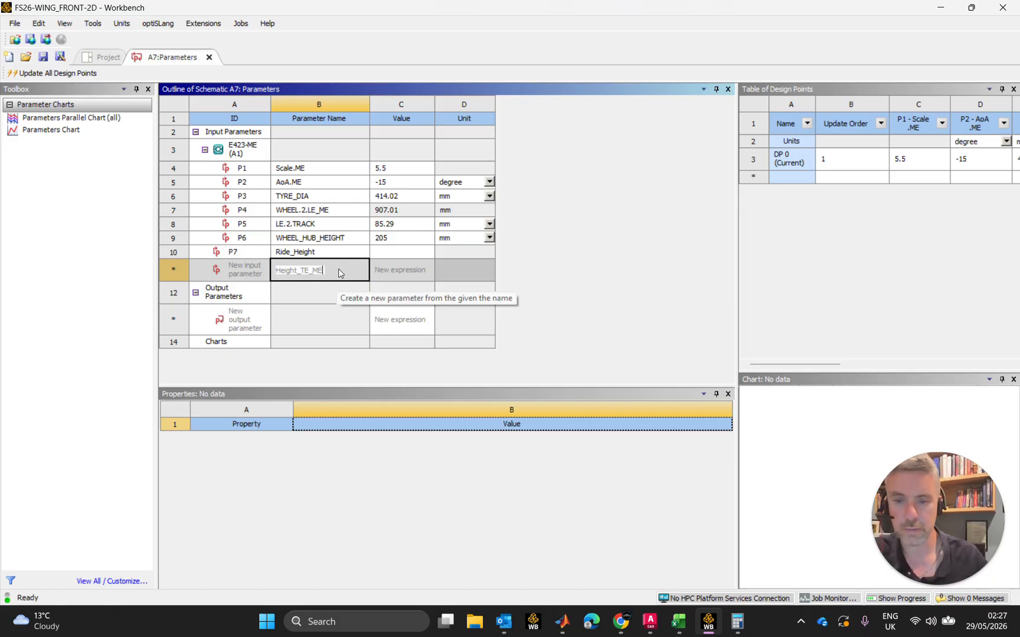
key(Return)
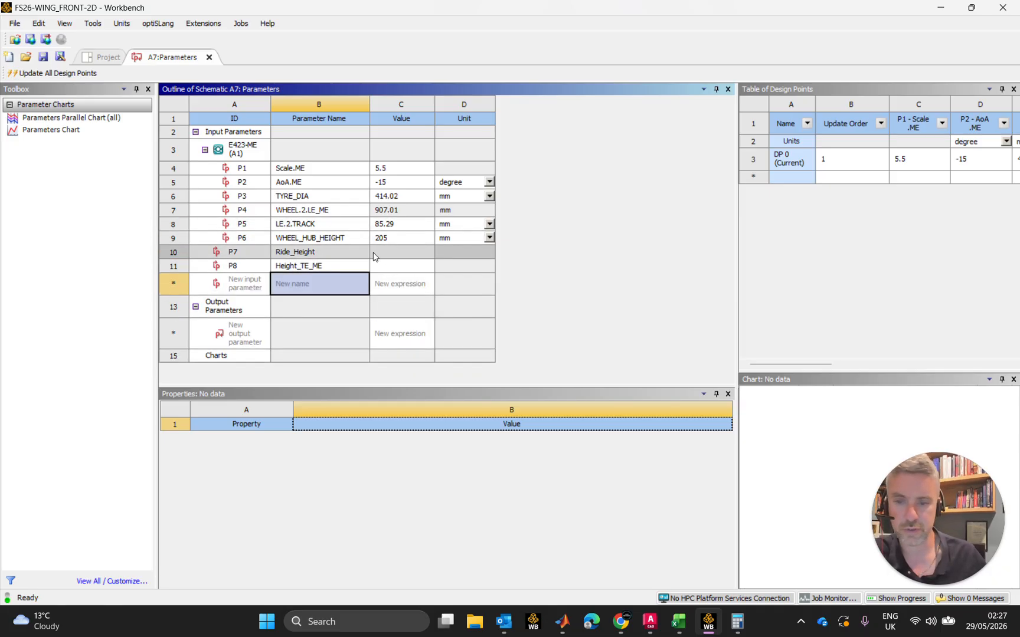
Set the value of the Ride_Height parameter to 42
click(321, 252)
click(390, 252)
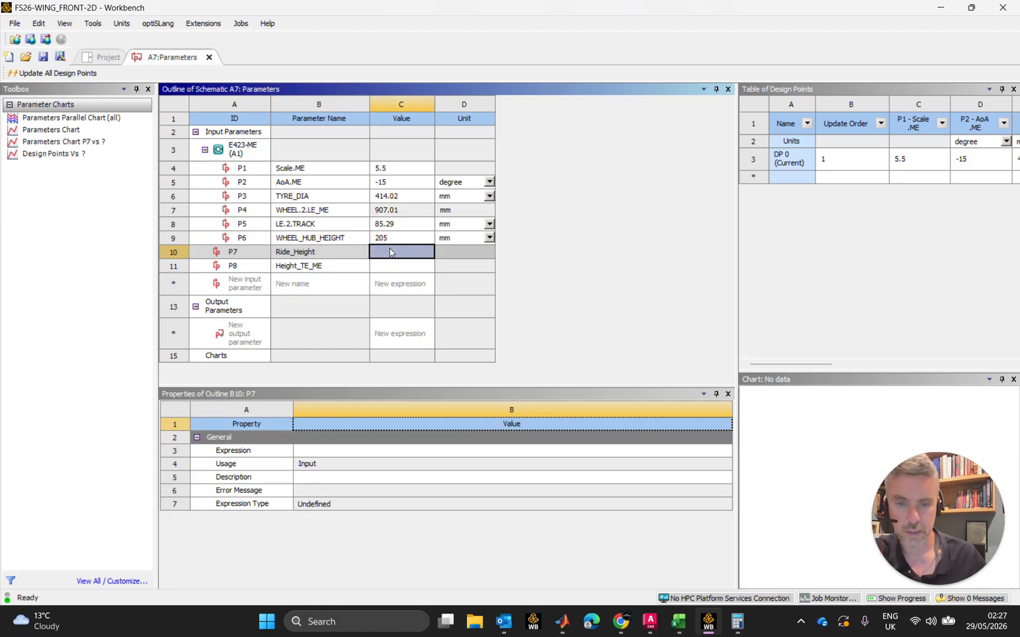
text(42)
key(Return)
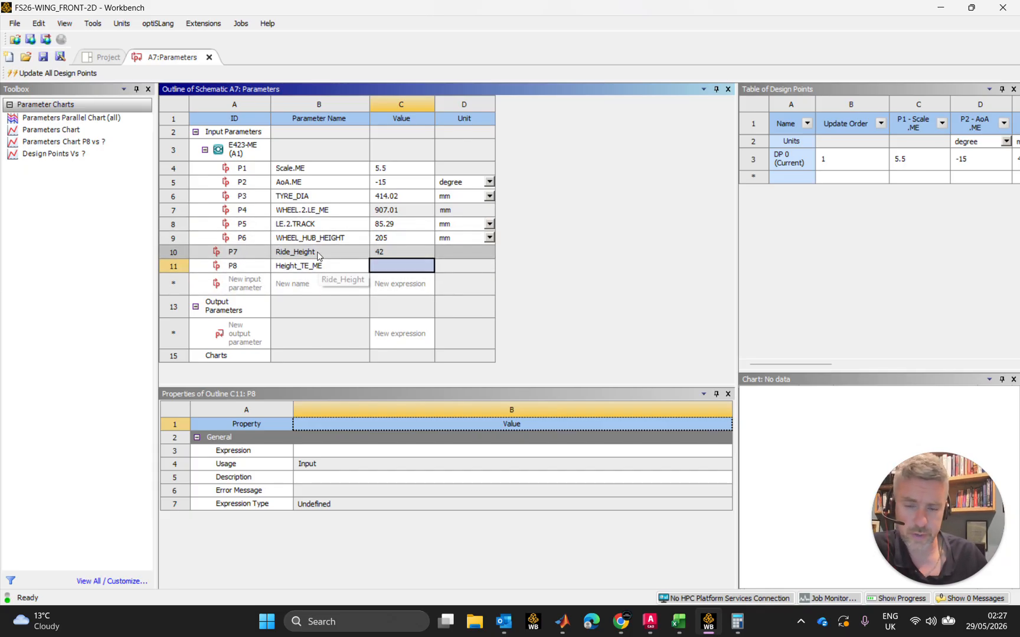
Try to give Ride_Height a millimetre unit by changing its expression to 42[mm]
click(466, 255)
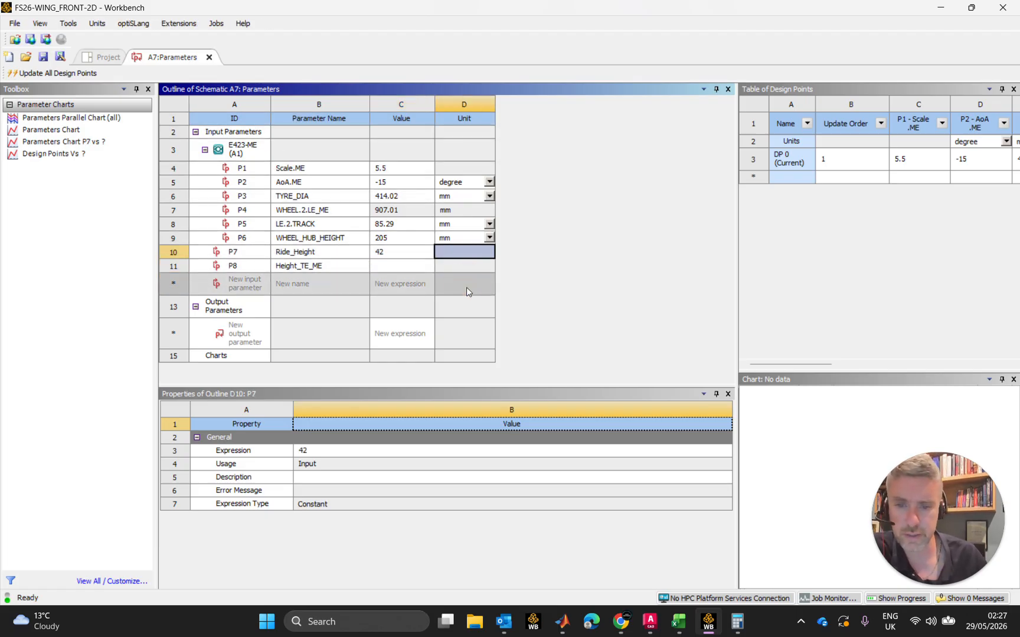
click(328, 452)
click(316, 451)
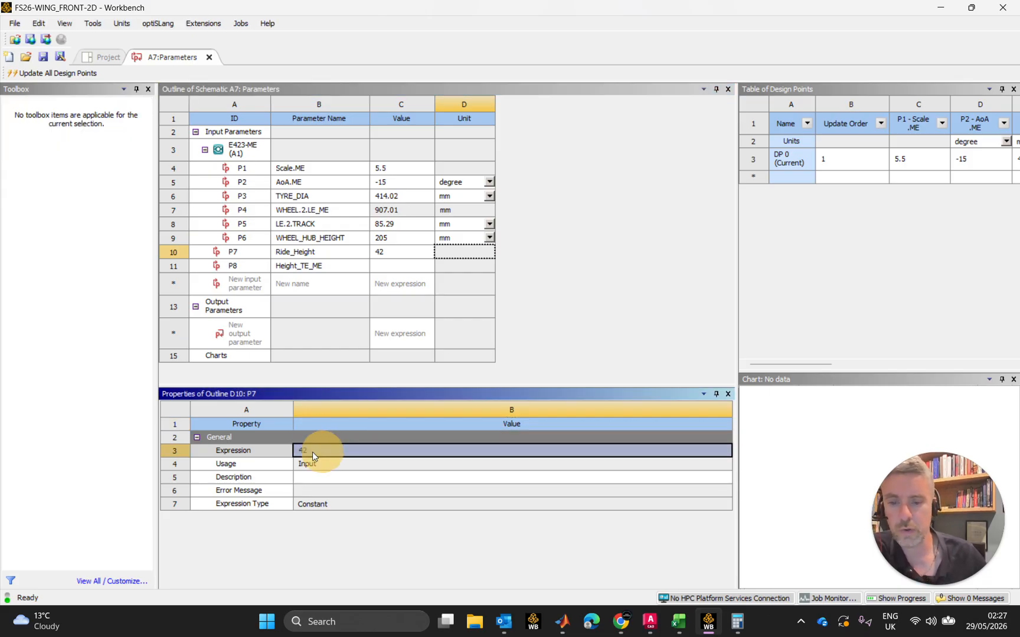
double_click(308, 451)
click(334, 450)
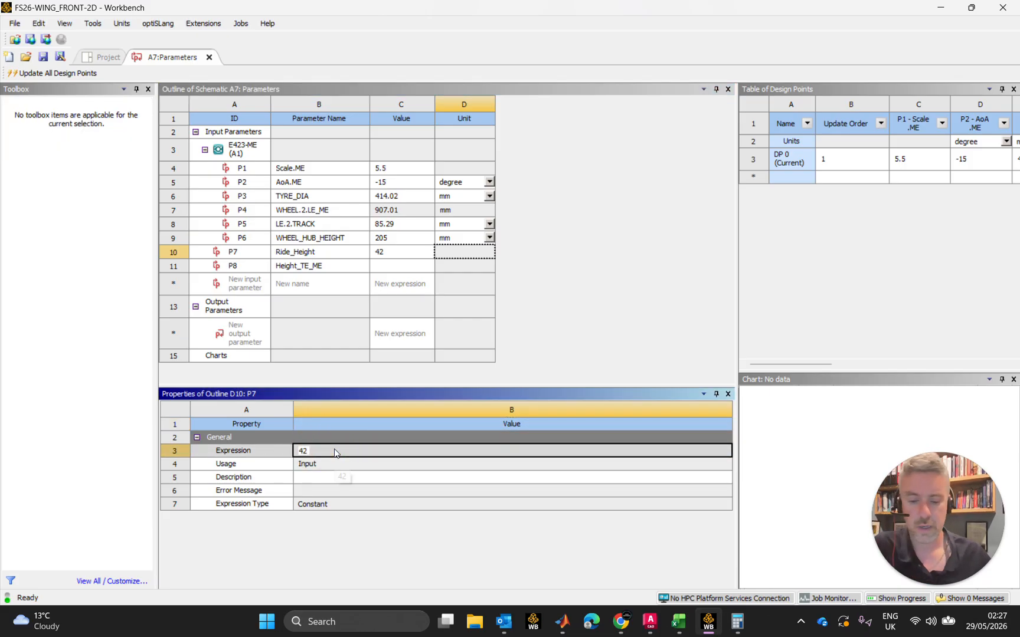
text([mm])
key(Return)
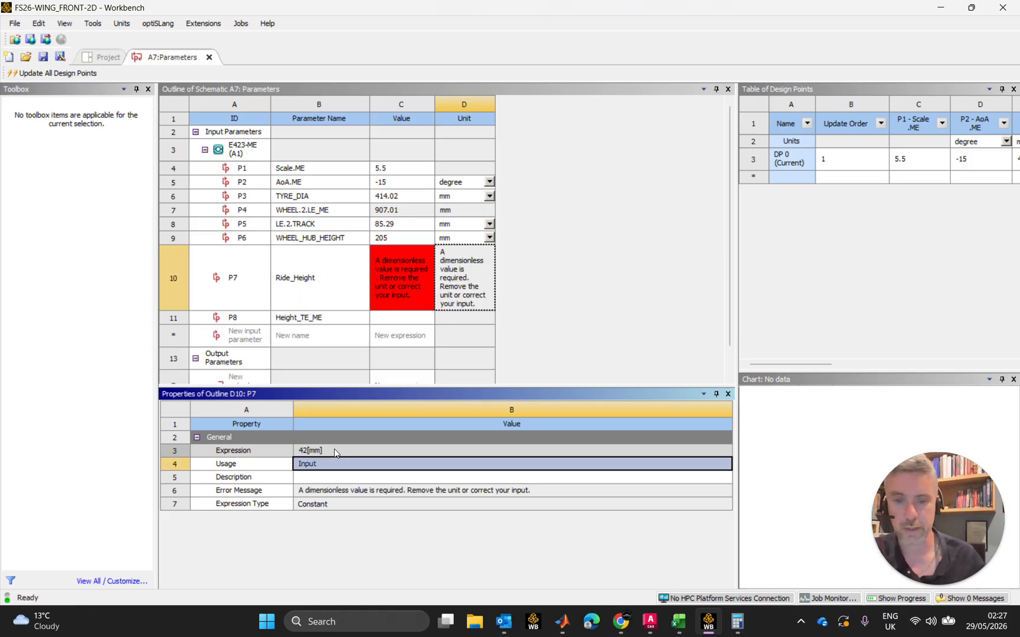
Remove the [mm] unit from the Ride_Height expression, restoring it to plain 42
click(330, 451)
click(329, 451)
double_click(321, 450)
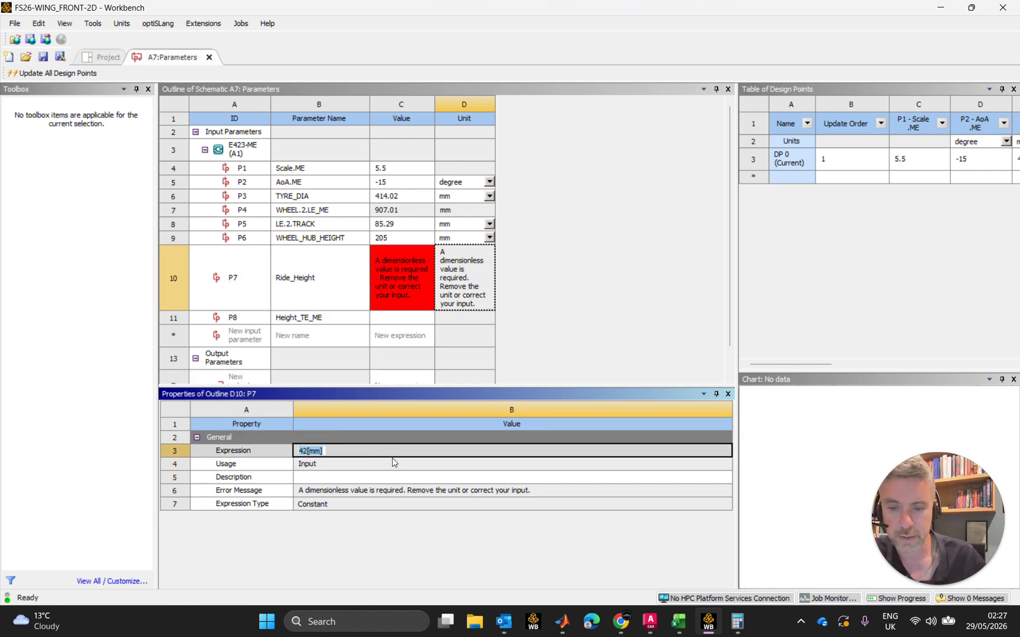
key(End)
key(BackSpace)
key(BackSpace)
key(BackSpace)
key(BackSpace)
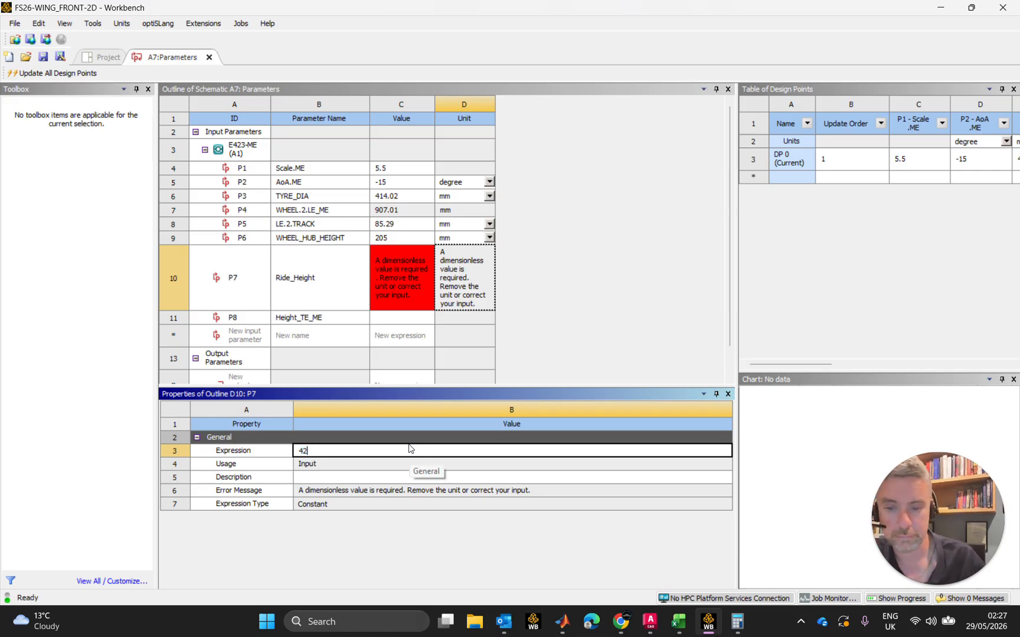
key(Return)
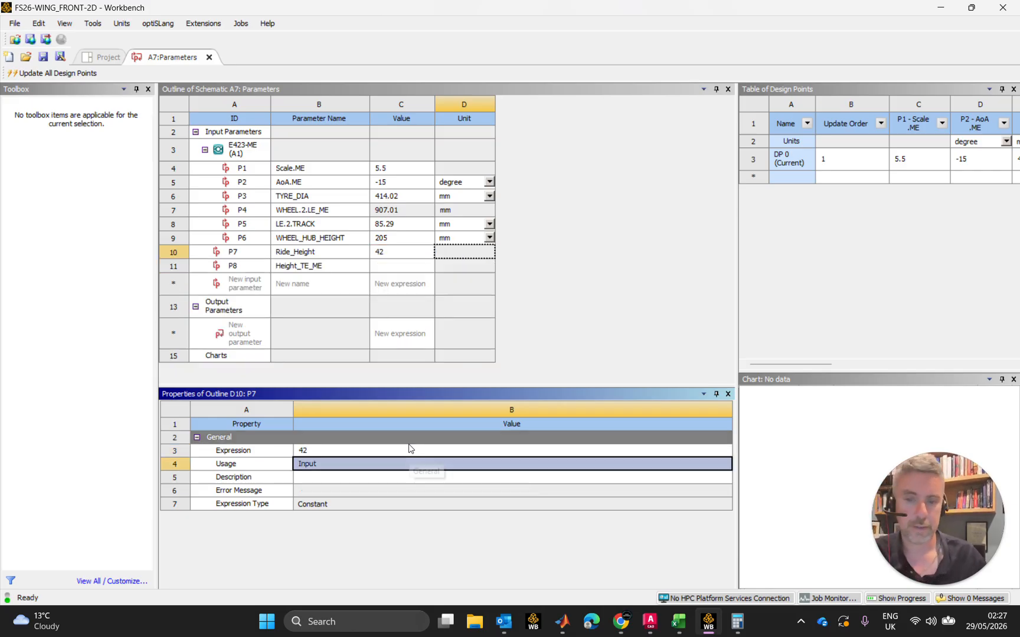
Try to set the Height_TE_ME parameter's expression to sin(AoA.ME)
click(402, 265)
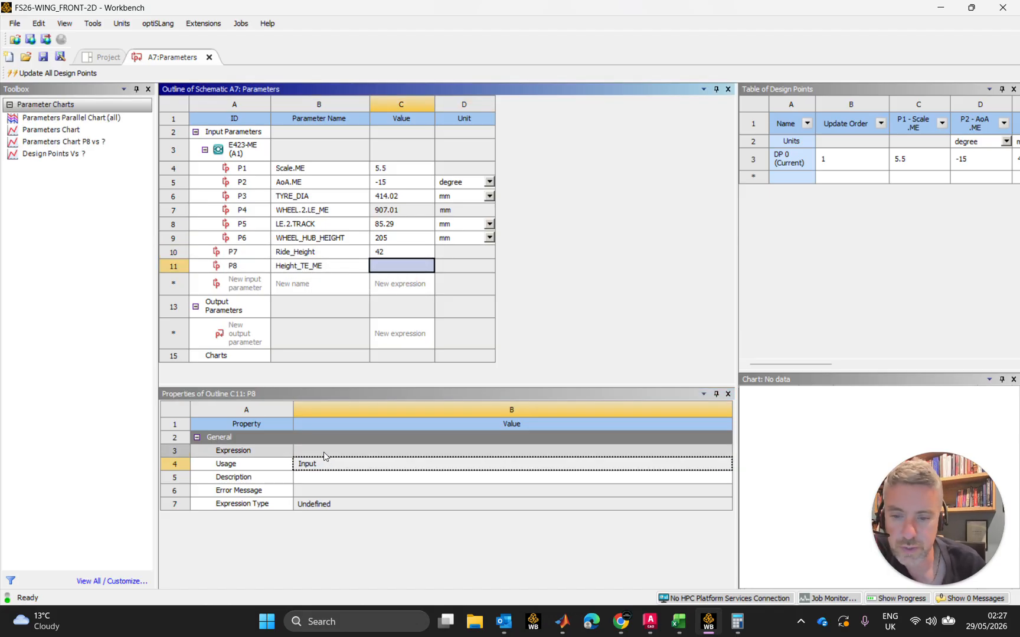
click(365, 450)
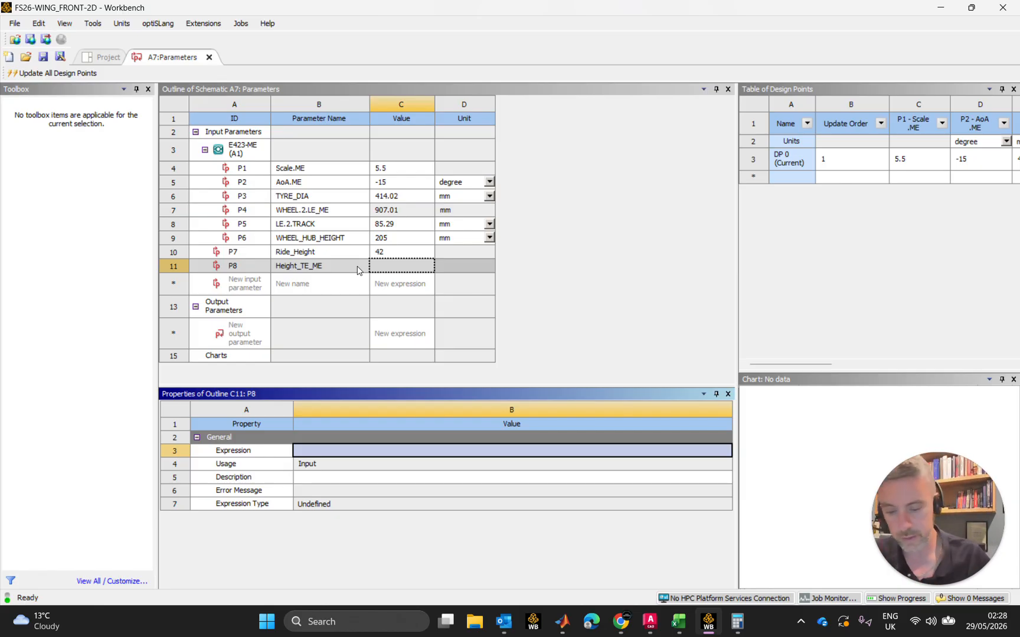
text(sin)
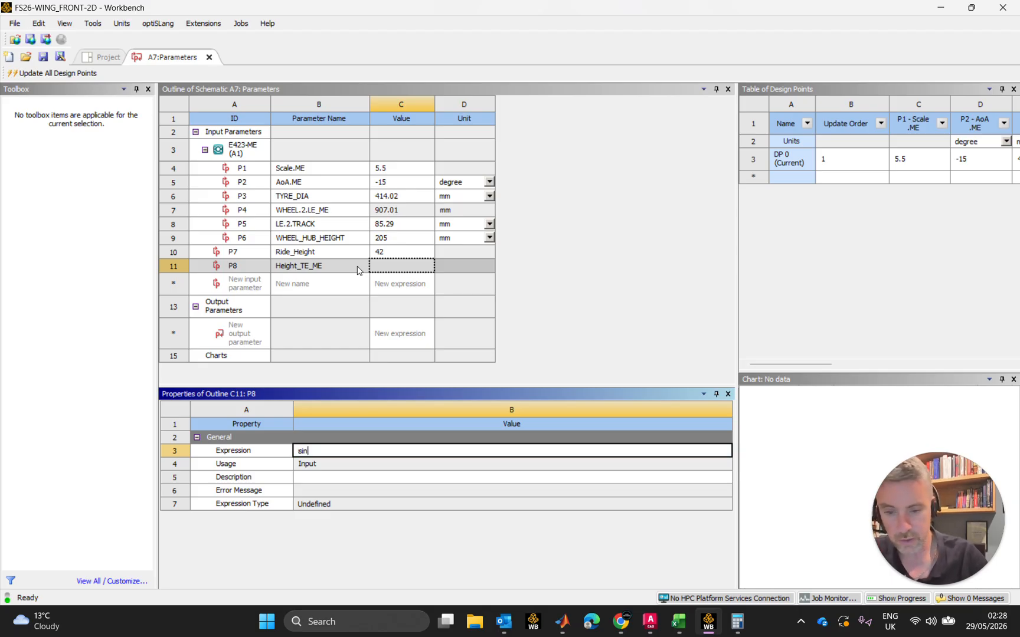
text(()
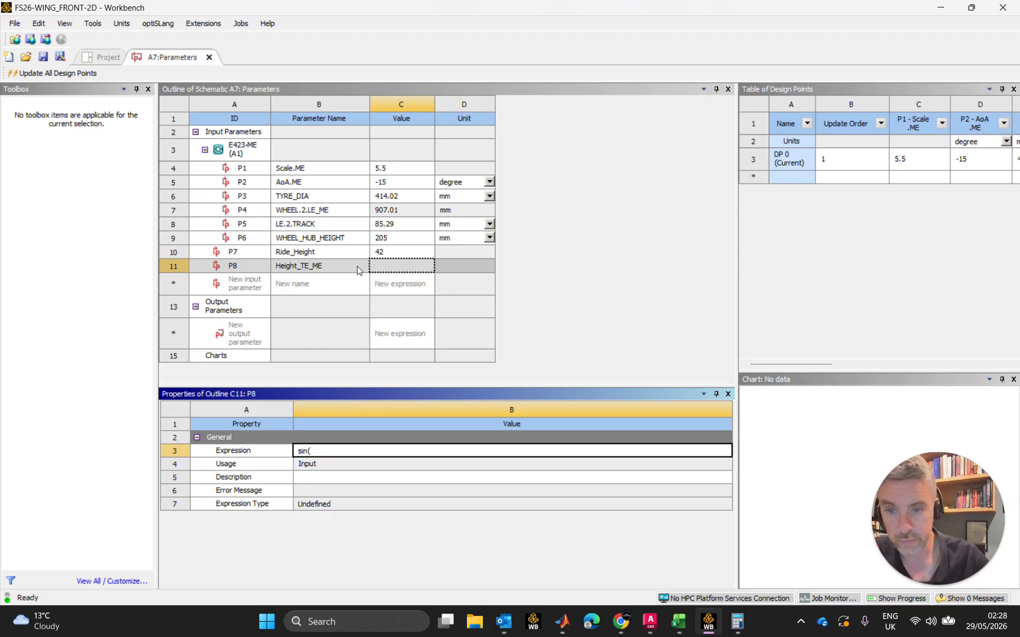
text(AoA.)
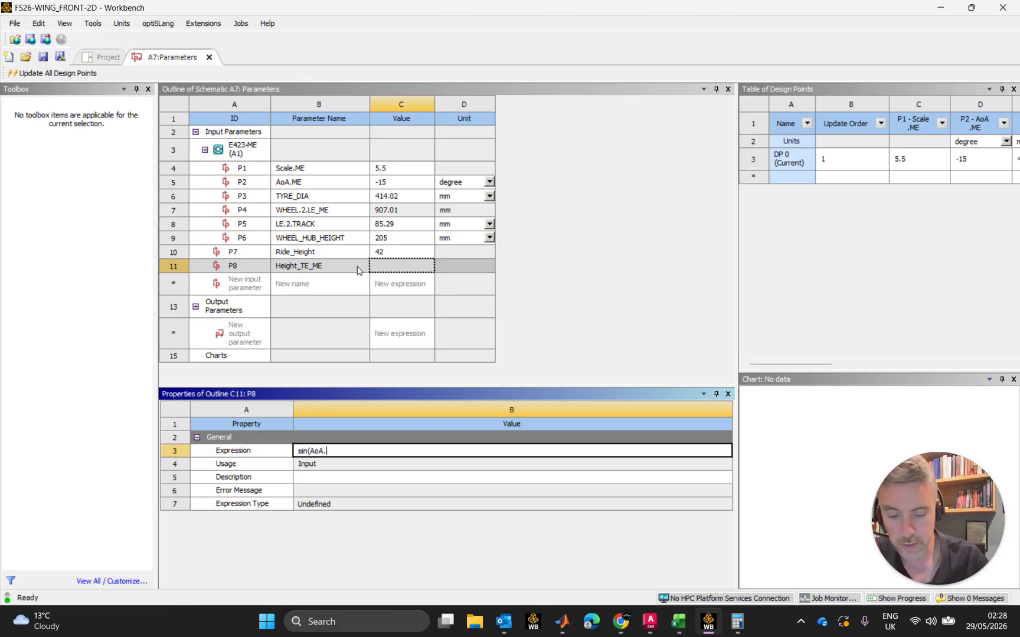
text(ME)
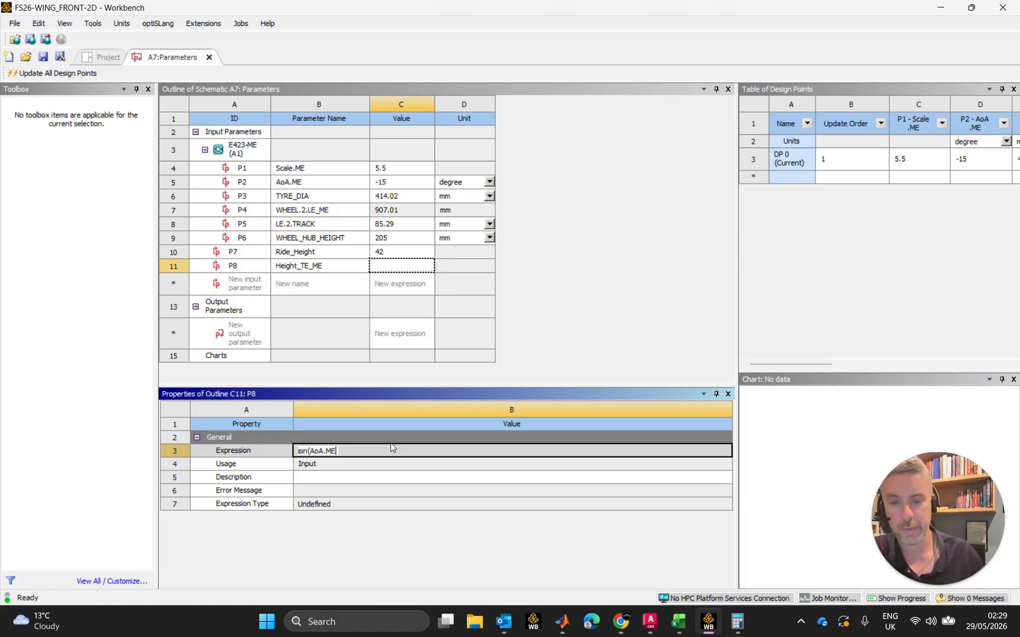
text())
key(Return)
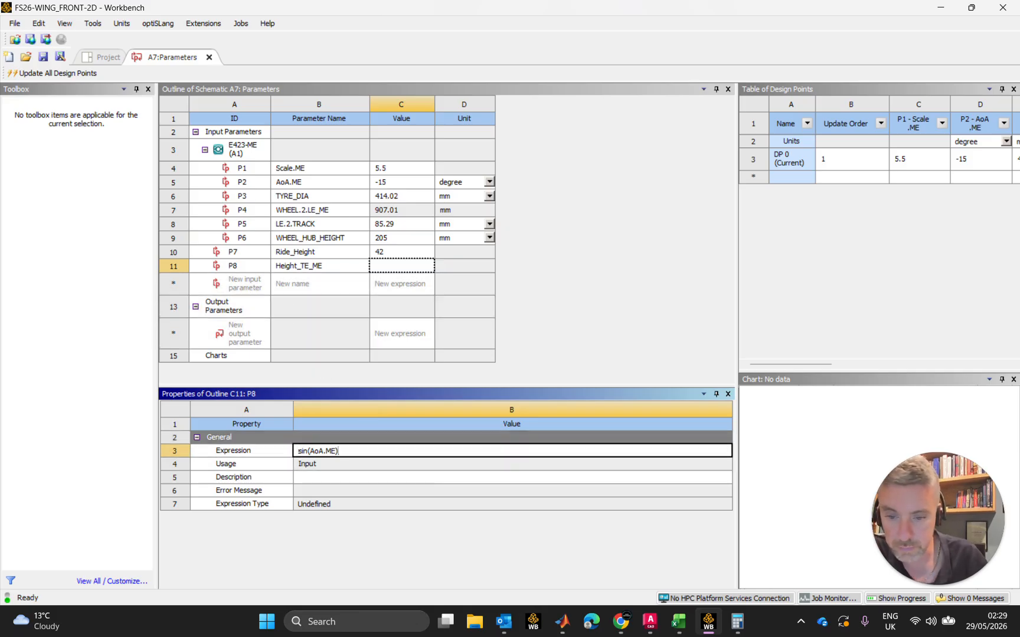
Reference the angle of attack by its ID and multiply by the scaled chord, making the Height_TE_ME expression sin(P2) * 100*P1
key(BackSpace)
key(BackSpace)
key(BackSpace)
key(BackSpace)
key(BackSpace)
key(BackSpace)
key(BackSpace)
text(P2)
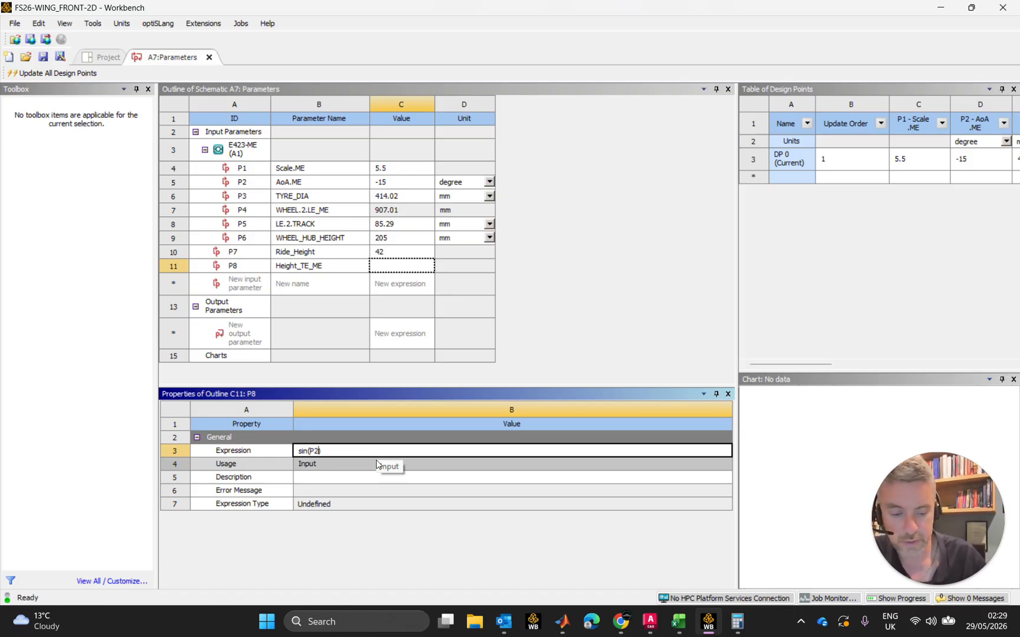
text() *)
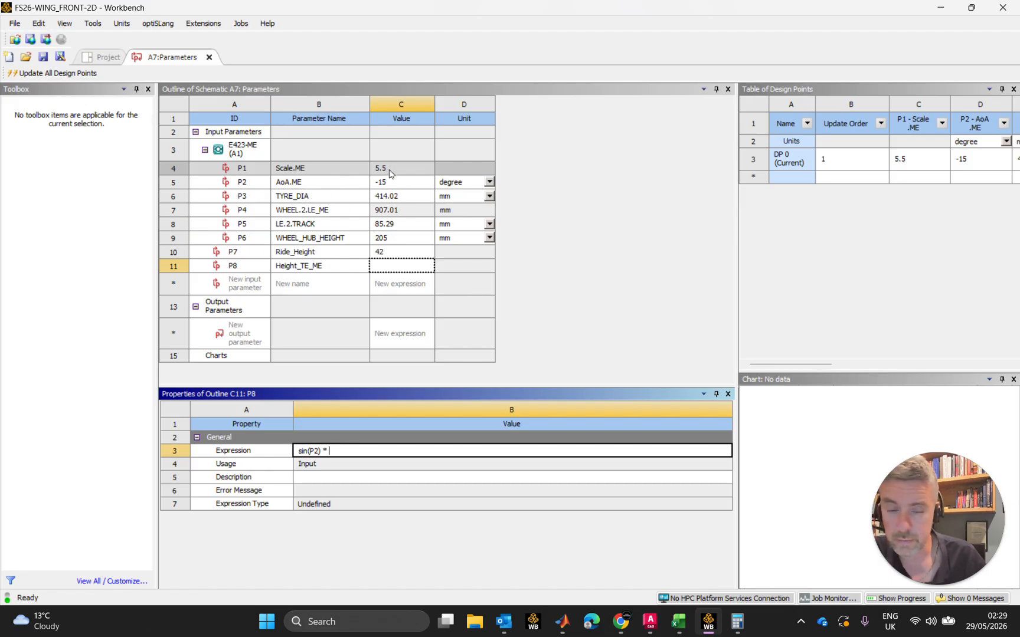
text(100*P1)
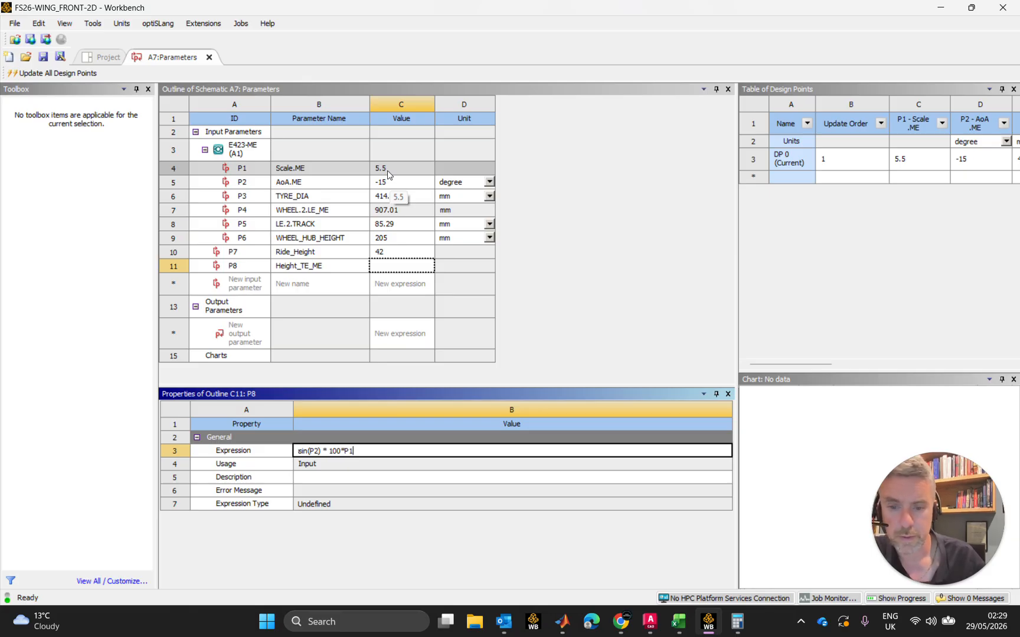
key(Return)
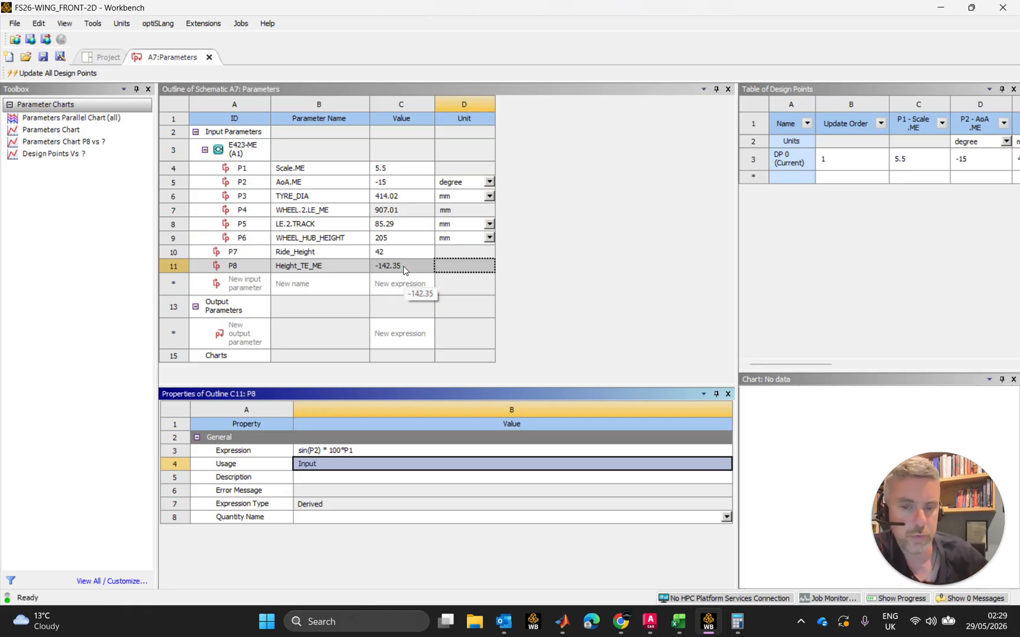
Try adding an angle conversion to the Height_TE_ME expression, making it sin(P2*(180/pi)) * 100*P1
click(317, 449)
click(317, 450)
click(318, 450)
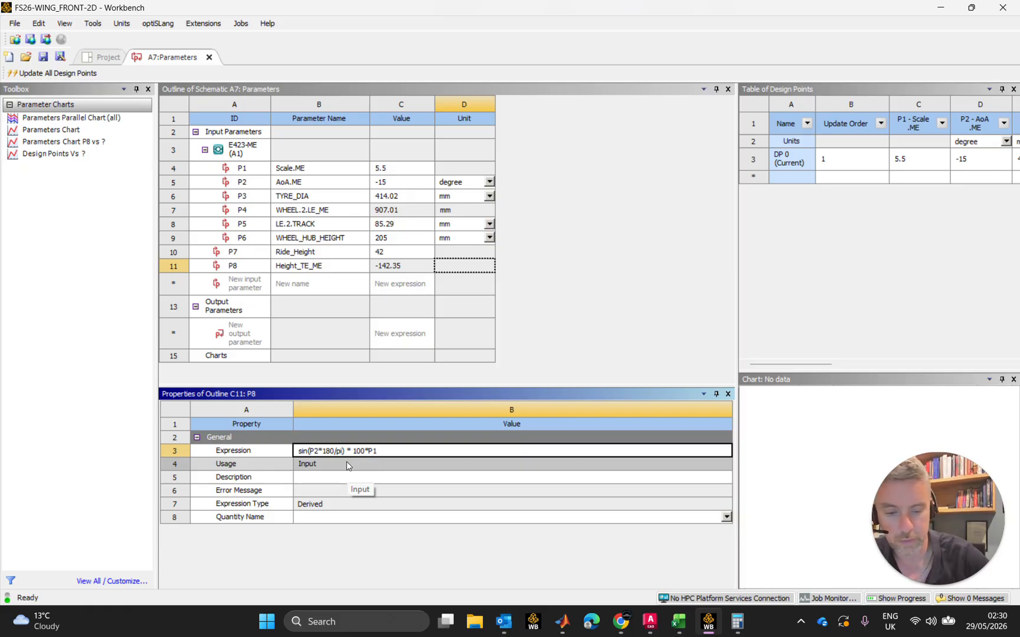
text())
click(323, 451)
text(()
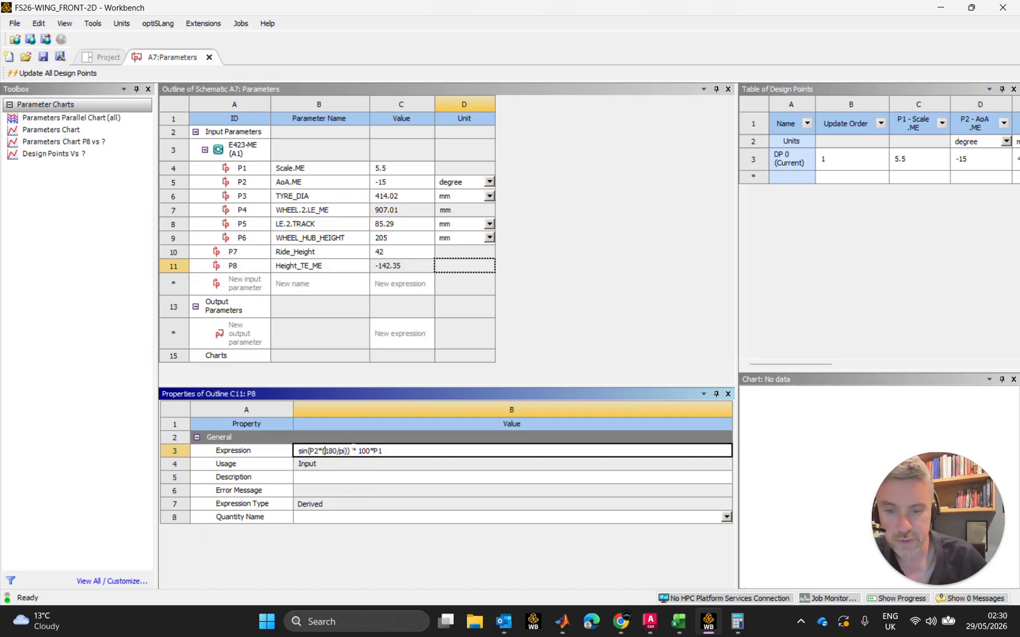
key(Return)
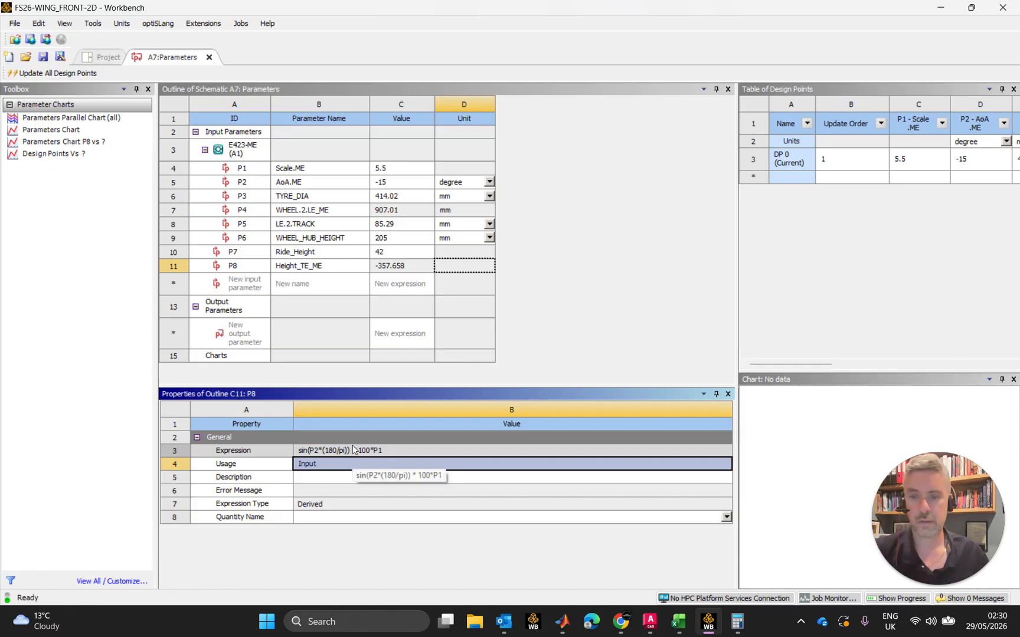
Negate the angle inside the sine of the Height_TE_ME expression by multiplying it by -1
click(407, 266)
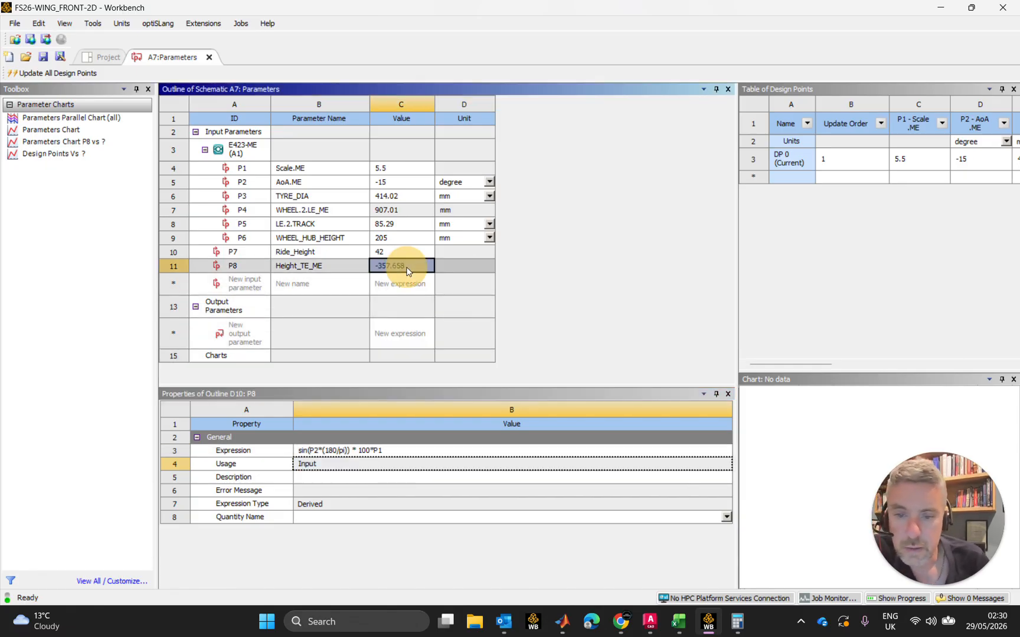
click(343, 452)
click(345, 451)
click(350, 451)
text())
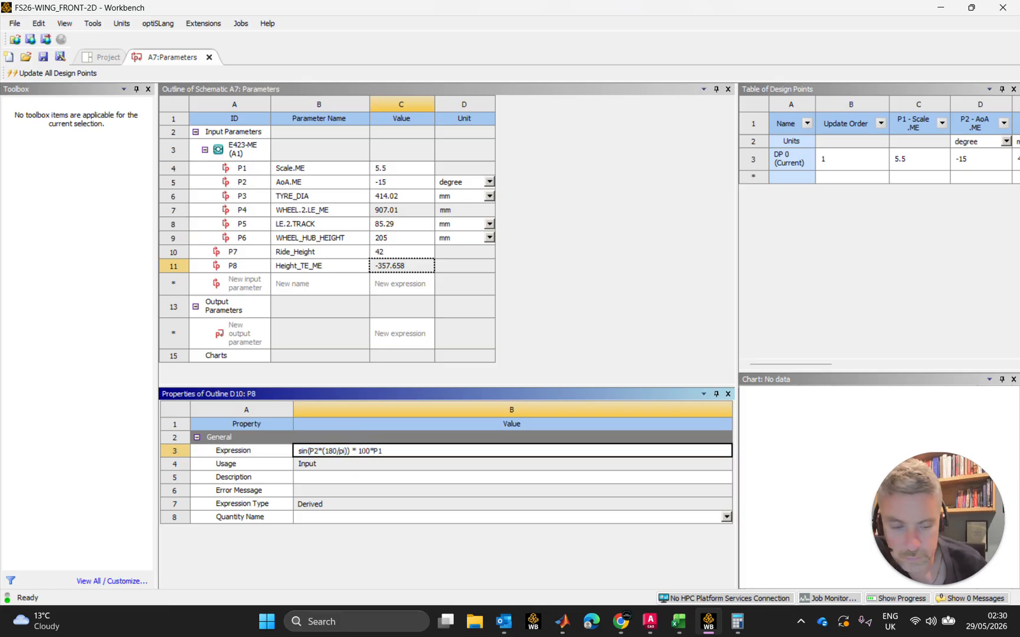
text(*-1)
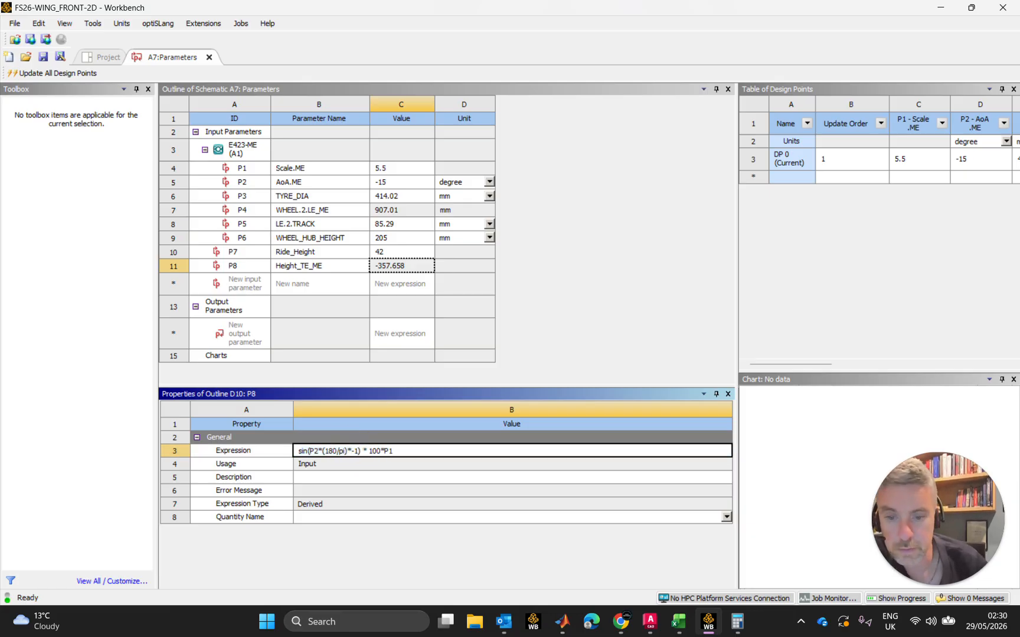
key(Return)
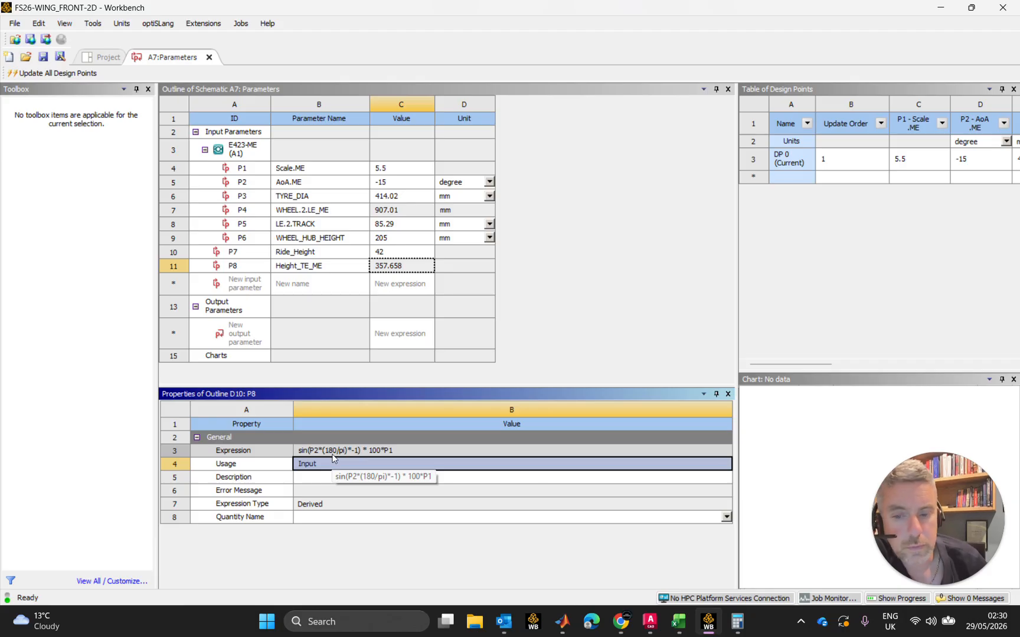
Remove the (180/pi) conversion from the Height_TE_ME expression, leaving sin(P2*-1) * 100*P1
click(339, 449)
click(339, 450)
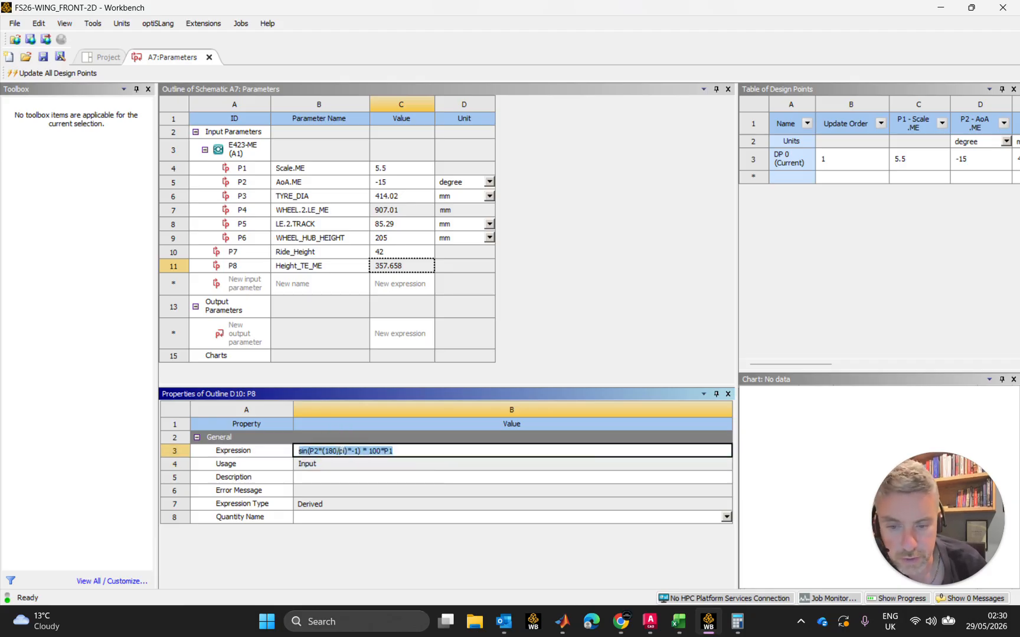
click(347, 451)
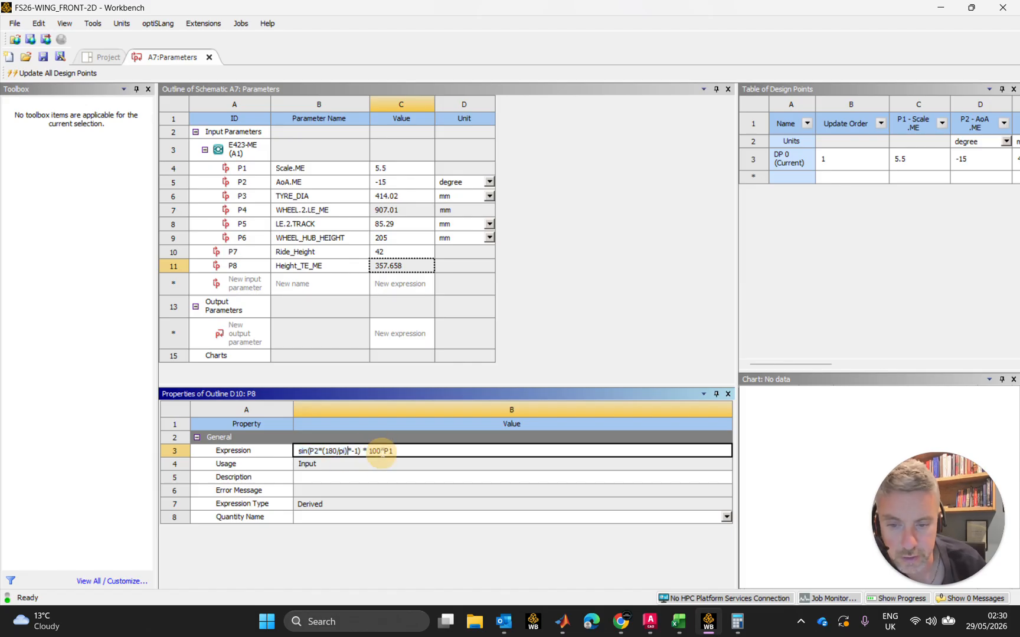
key(BackSpace)
key(BackSpace)
key(BackSpace)
key(BackSpace)
key(BackSpace)
key(BackSpace)
key(BackSpace)
key(BackSpace)
key(BackSpace)
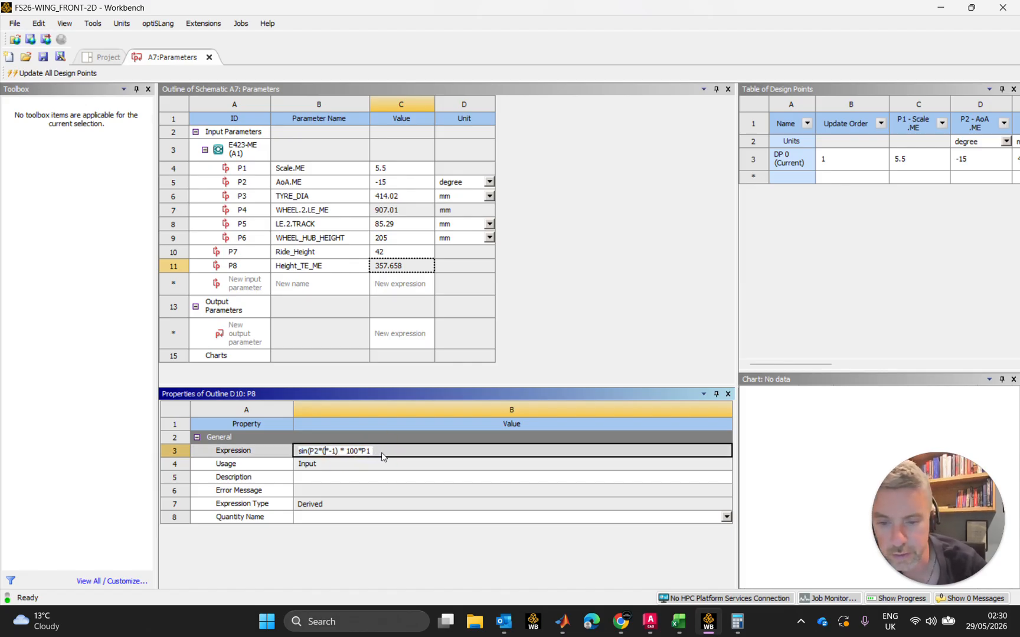
key(Return)
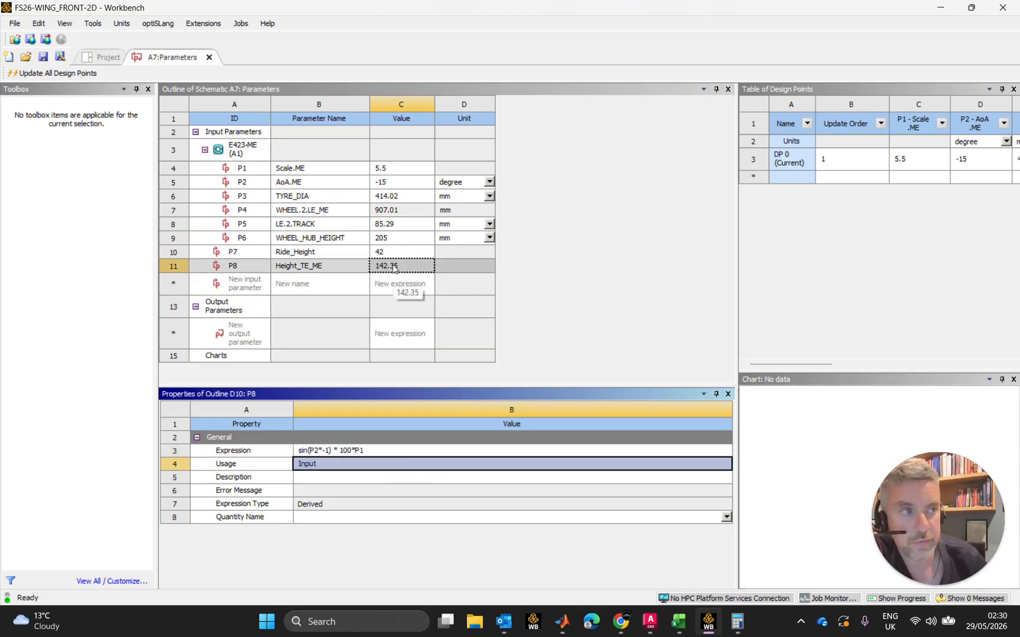
Add the ride height to the Height_TE_ME expression, making it sin(P2*-1) * 100*P1 + P7
click(371, 451)
click(365, 451)
click(377, 451)
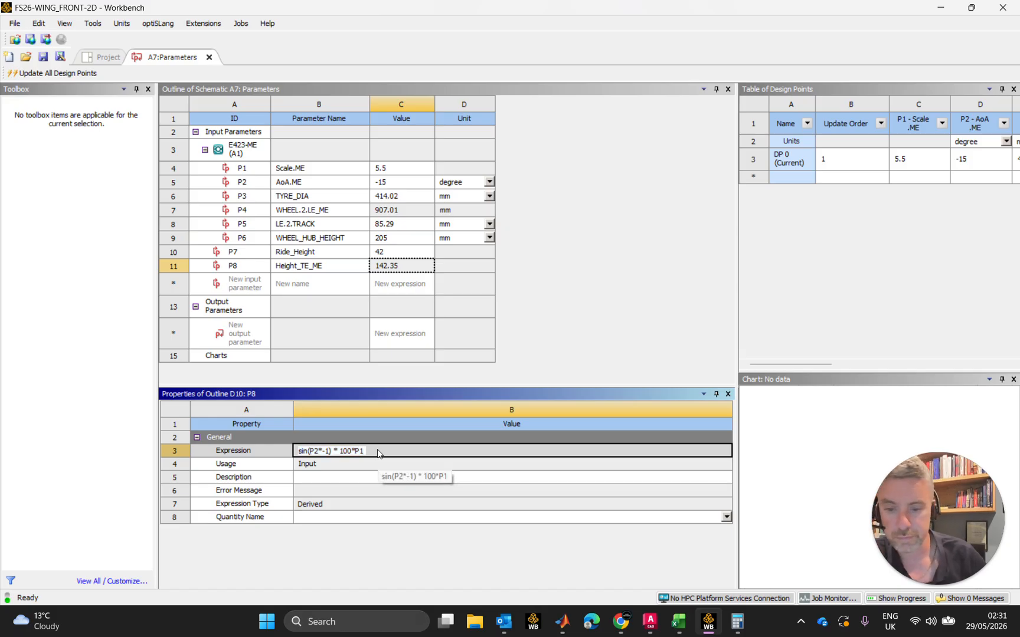
text(+ )
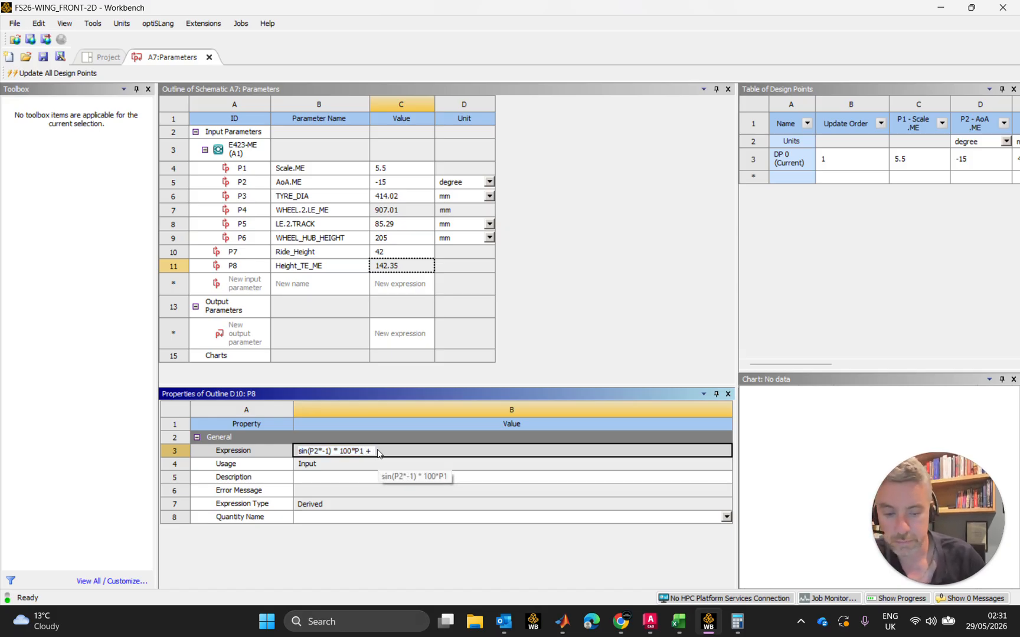
text(P7)
key(Return)
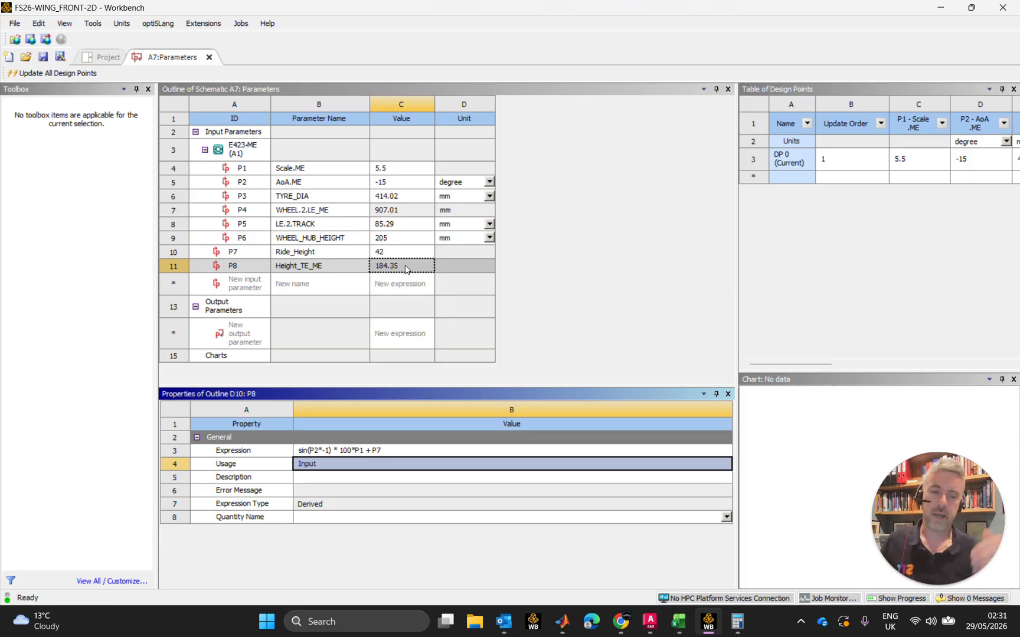
Select the LE.2.TRACK value, switch to MATLAB and start importing data from a file
click(398, 226)
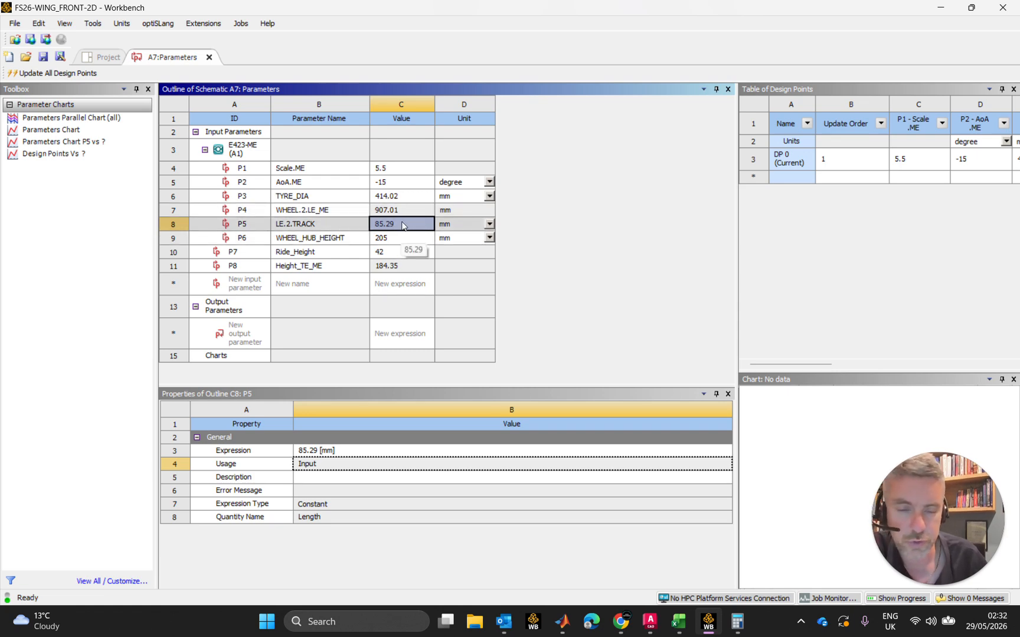
click(562, 621)
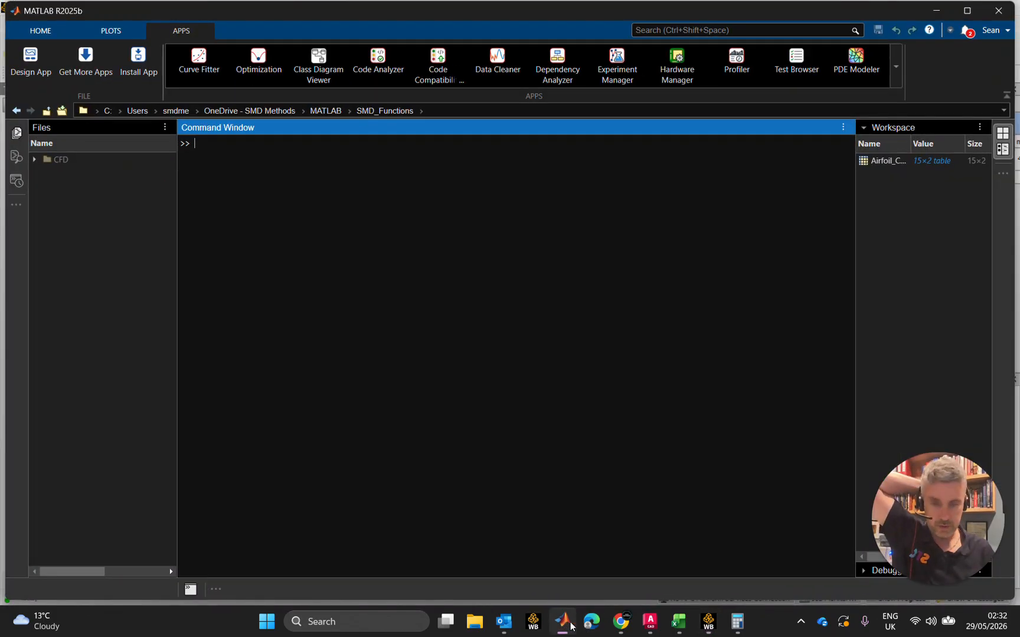
click(45, 35)
click(174, 31)
click(62, 32)
click(203, 65)
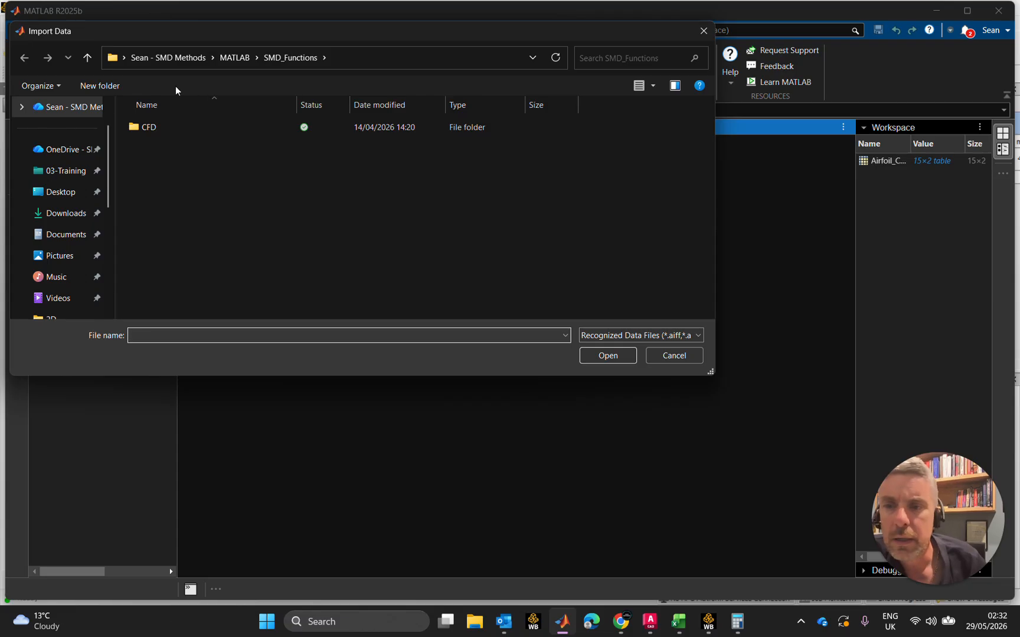
Try to open Airfoil_Coords-Eppler.xlsx from the 03-Training > CFD > Airfoil_Data folder for import
click(73, 174)
double_click(156, 128)
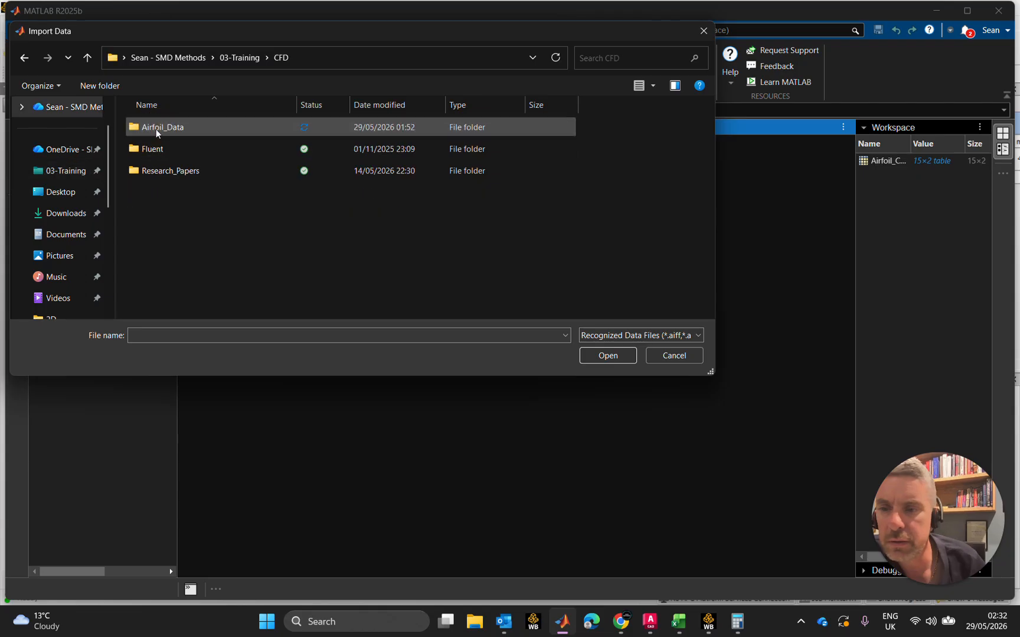
click(157, 130)
double_click(156, 129)
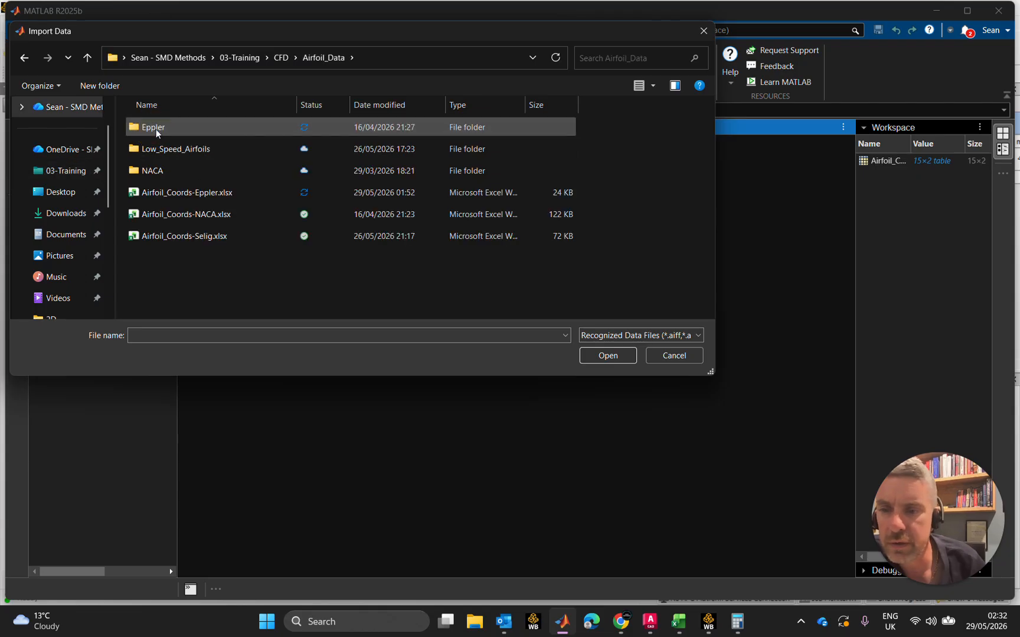
double_click(218, 193)
click(631, 322)
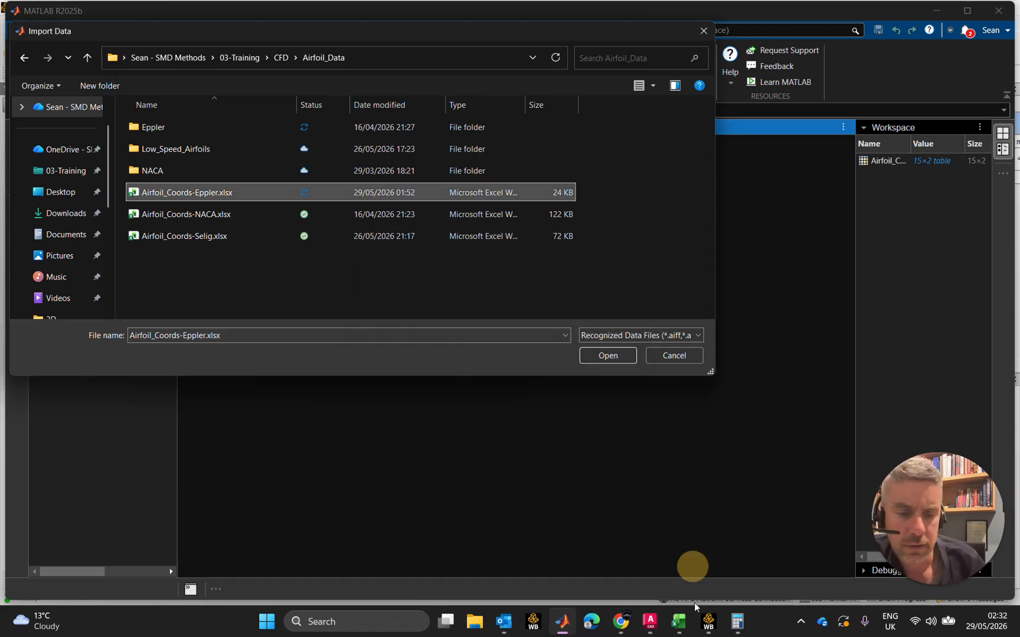
Close the Airfoil_Coords-Eppler.xlsx workbook in Excel and load that file into MATLAB's Import Tool in an enlarged window
click(678, 621)
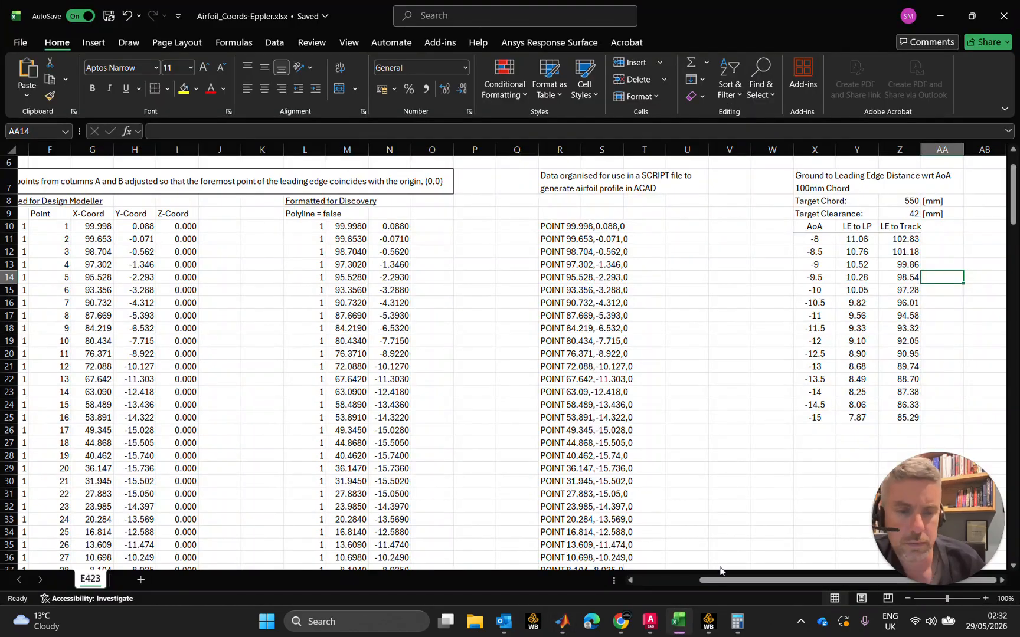
click(1003, 16)
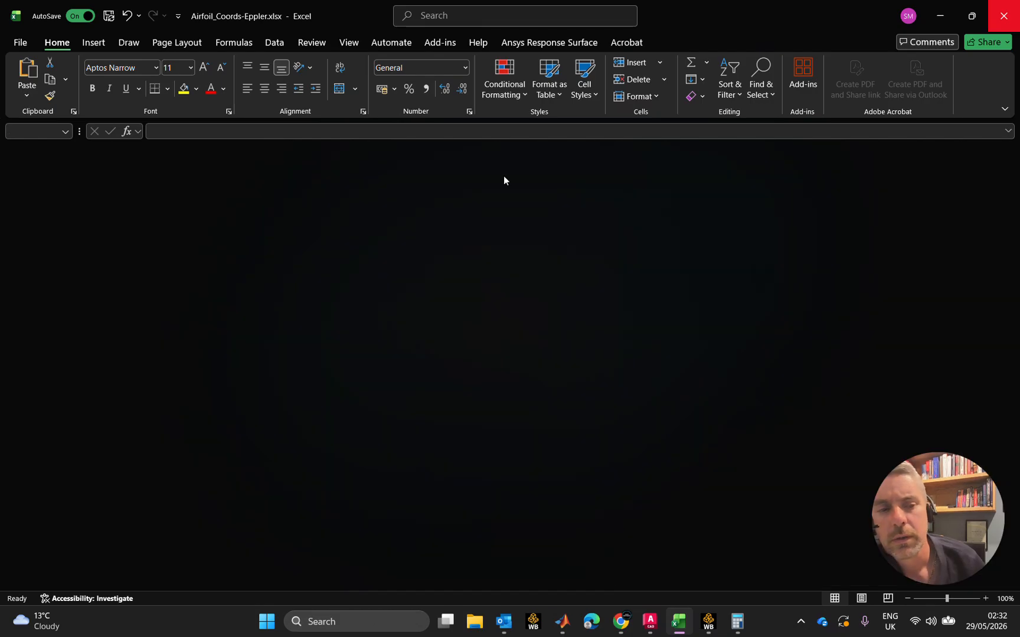
double_click(216, 193)
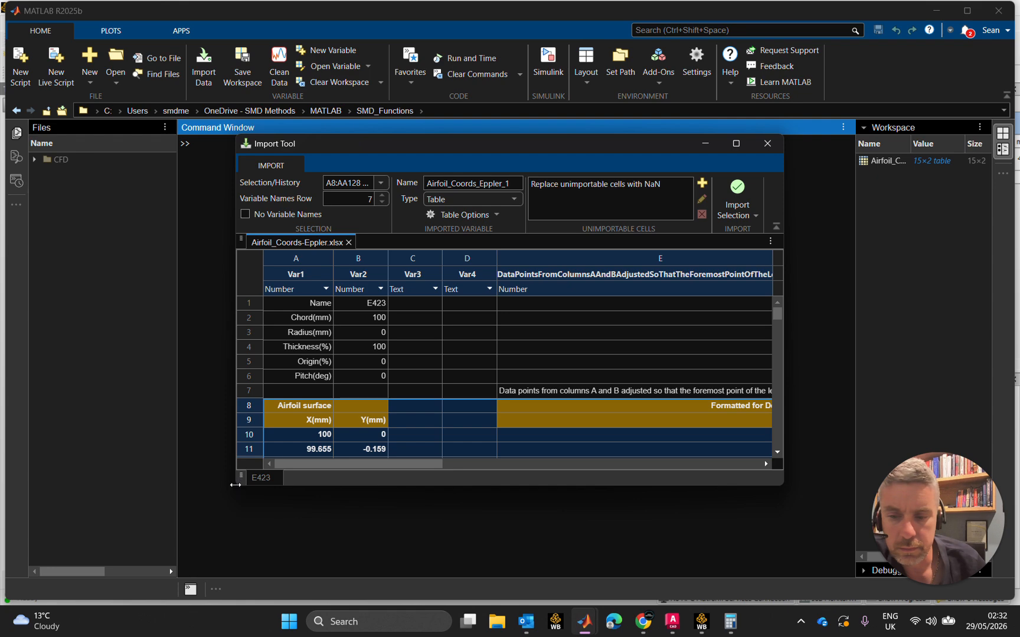
drag(233, 486, 67, 532)
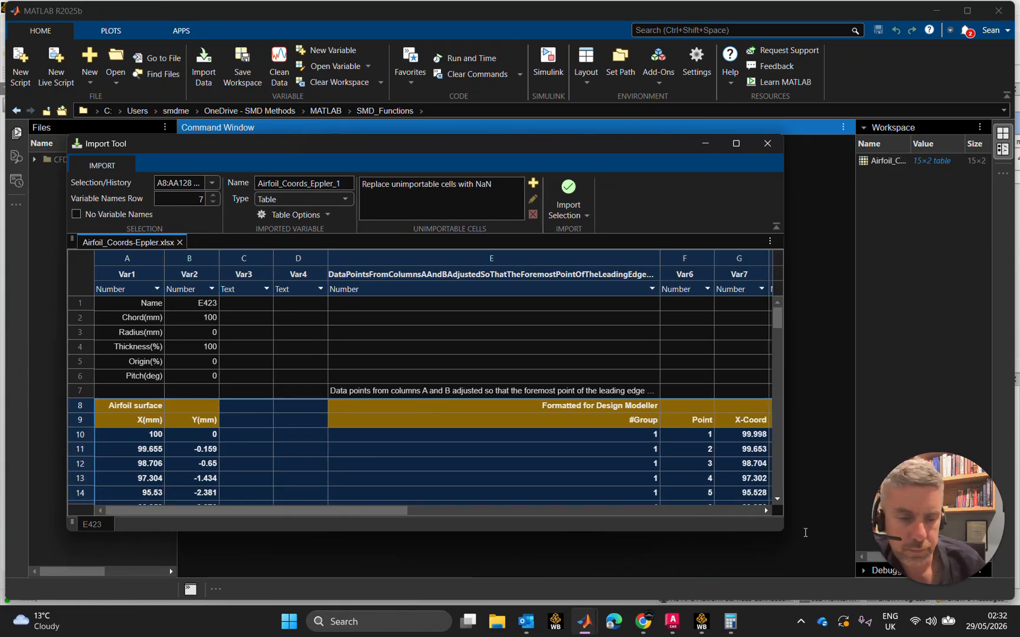
Import the AoA and LE to LP data in cells X11:Y25 as table Airfoil_Coords_Eppler_1, then close the Import Tool
drag(784, 135, 872, 66)
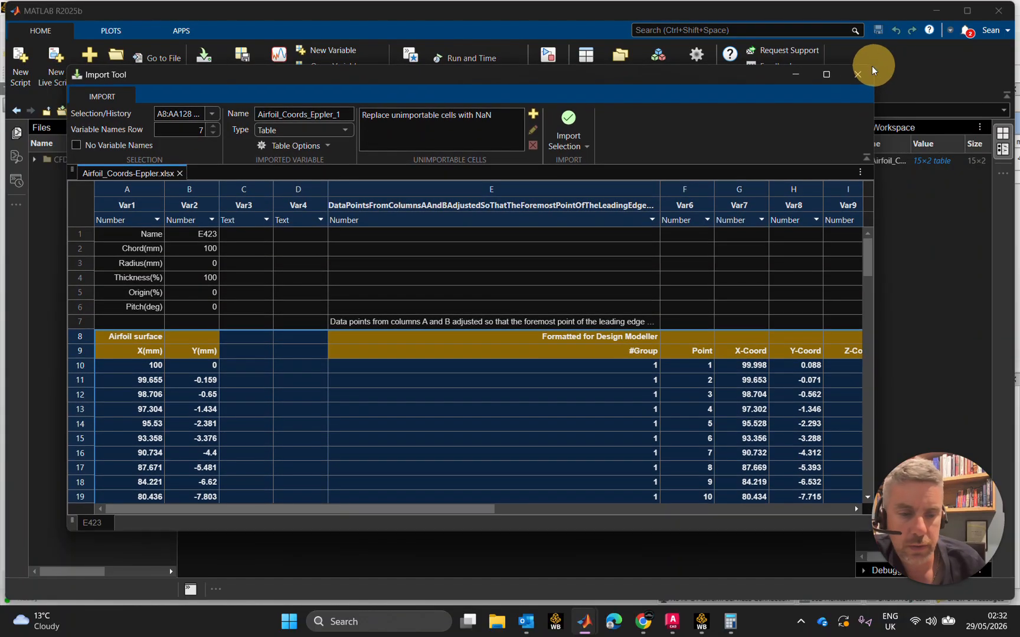
drag(442, 512, 927, 492)
click(683, 379)
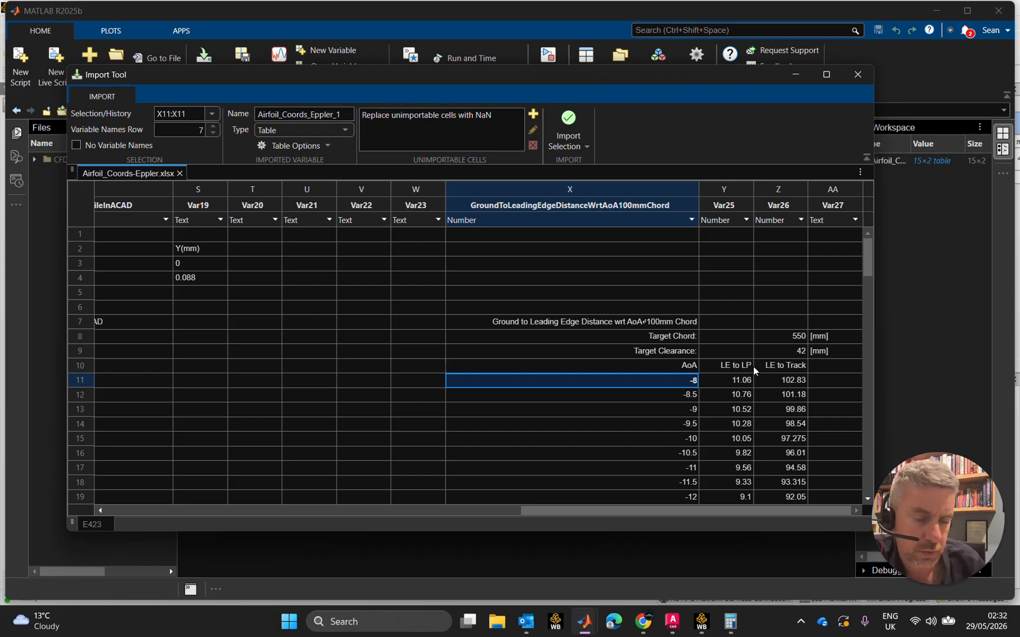
click(724, 378)
click(662, 382)
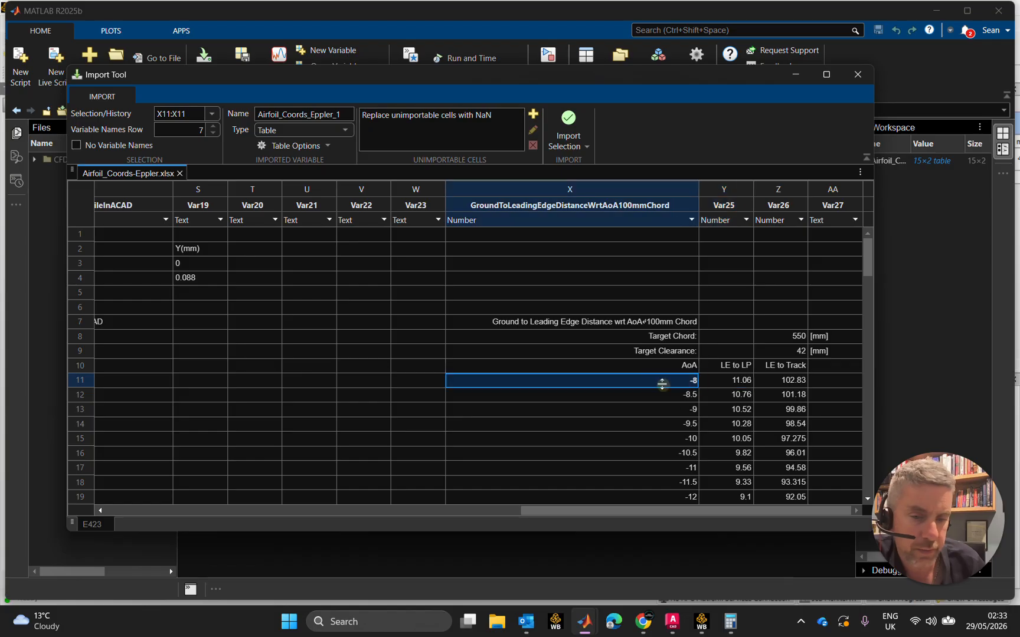
drag(670, 380, 714, 444)
click(576, 120)
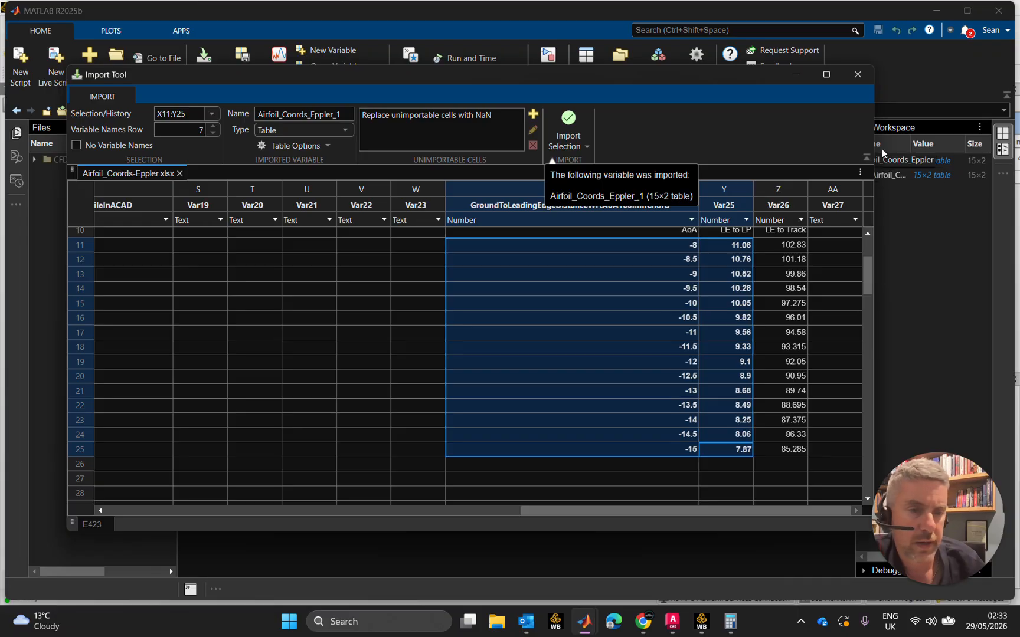
click(857, 75)
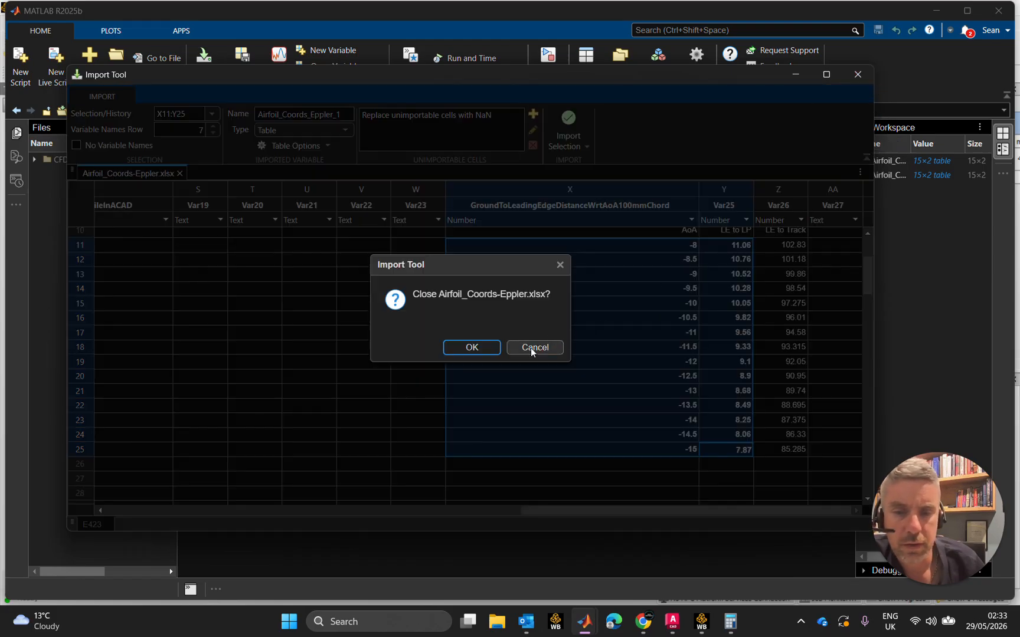
click(491, 349)
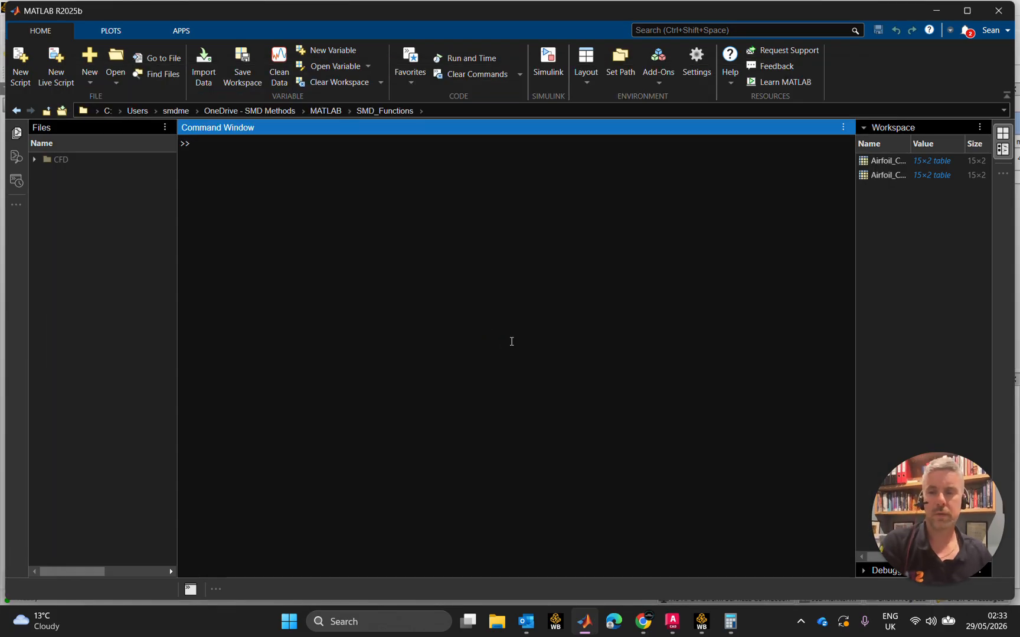
Start the Curve Fitter and set the X data to GroundToLeadingEdgeDistanceWrtAoA100mmChord from the Airfoil_Coords_Eppler table
click(195, 30)
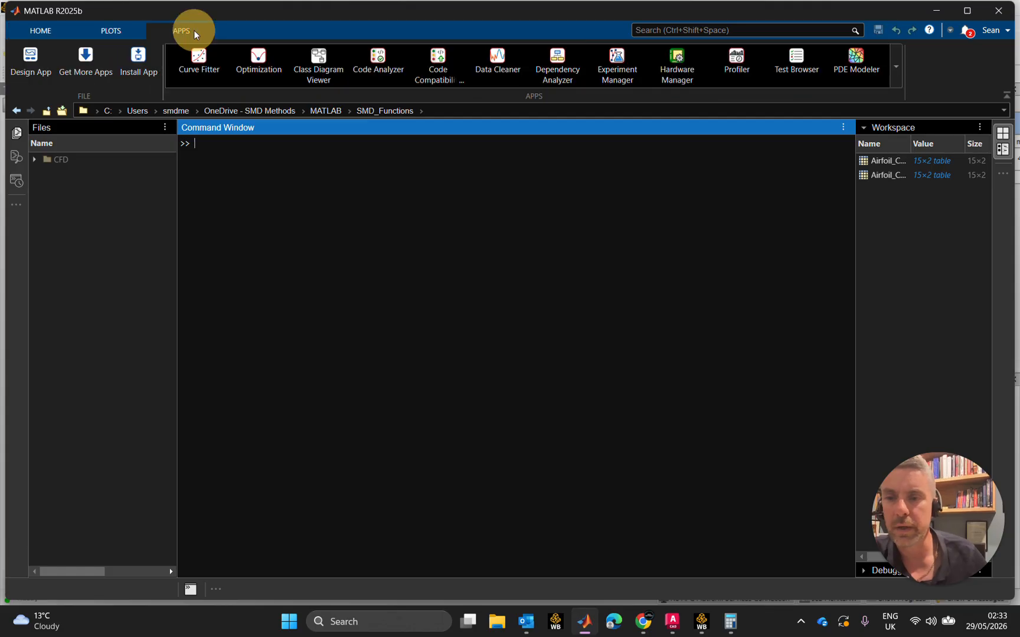
click(204, 60)
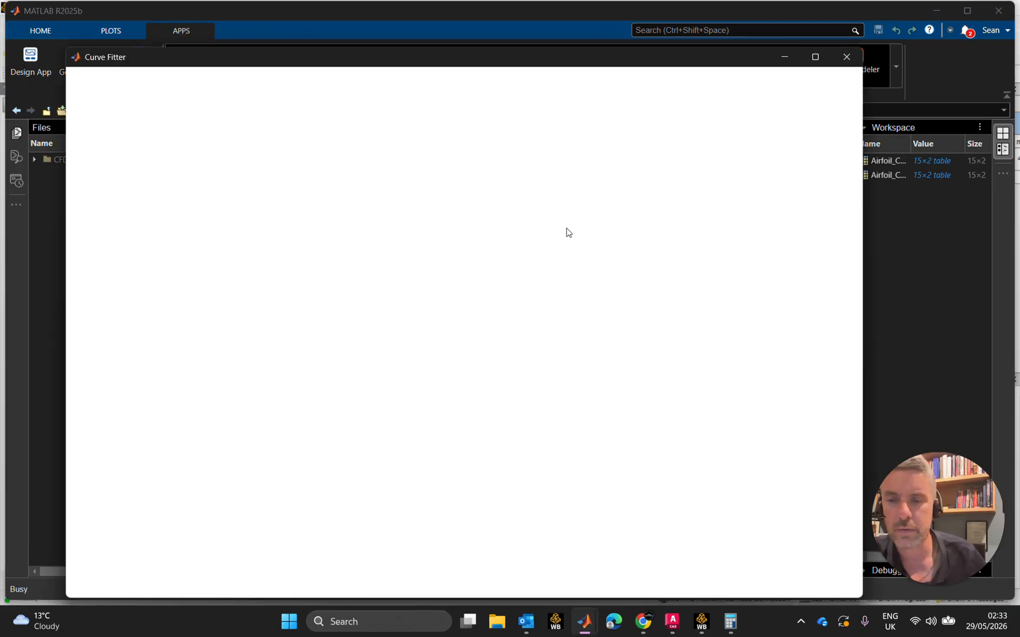
drag(669, 61, 709, 43)
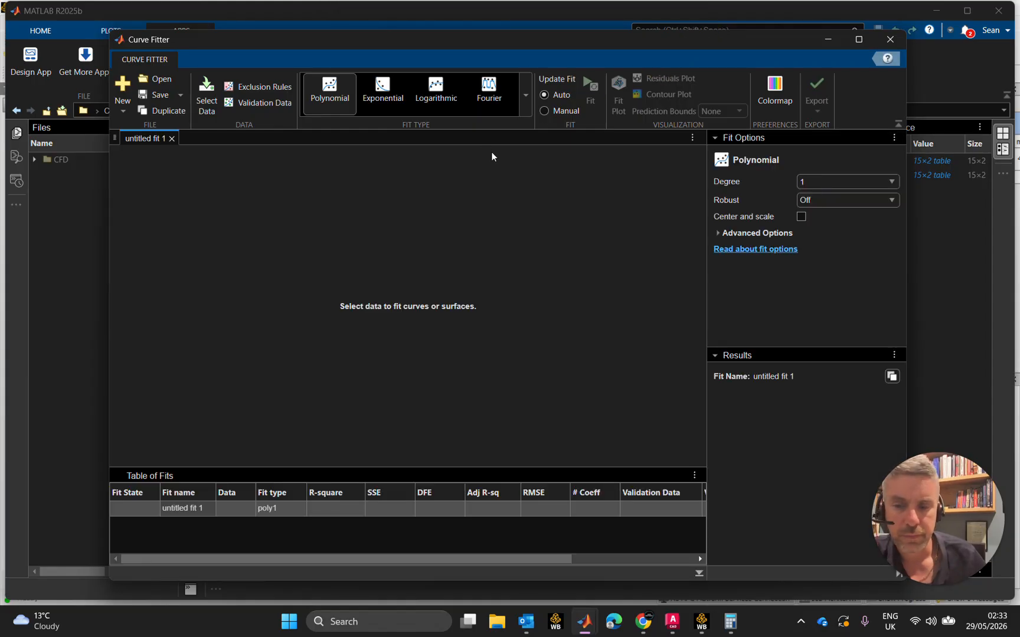
click(206, 97)
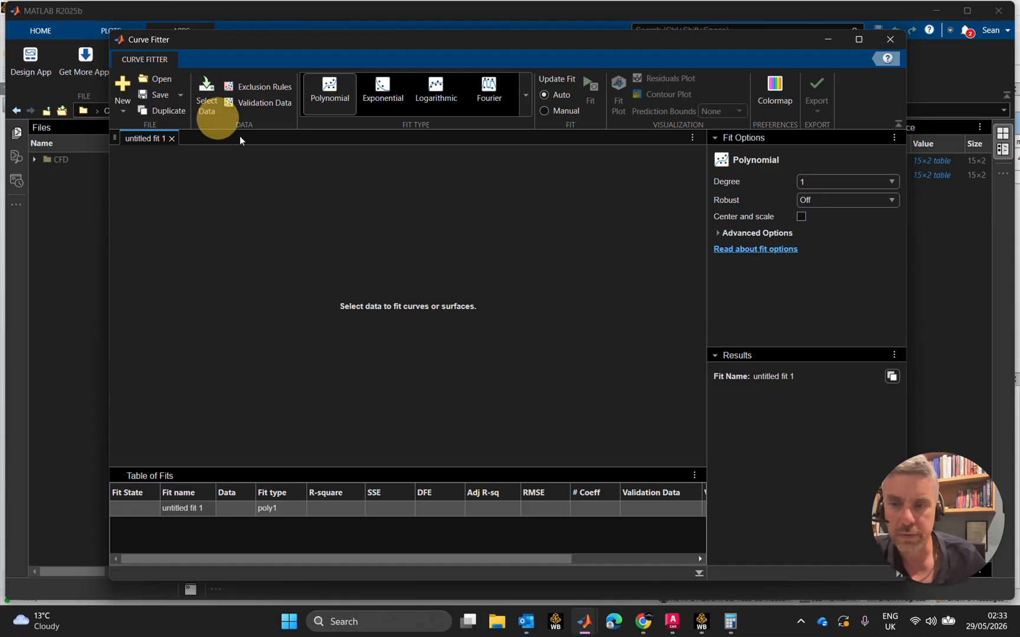
click(513, 272)
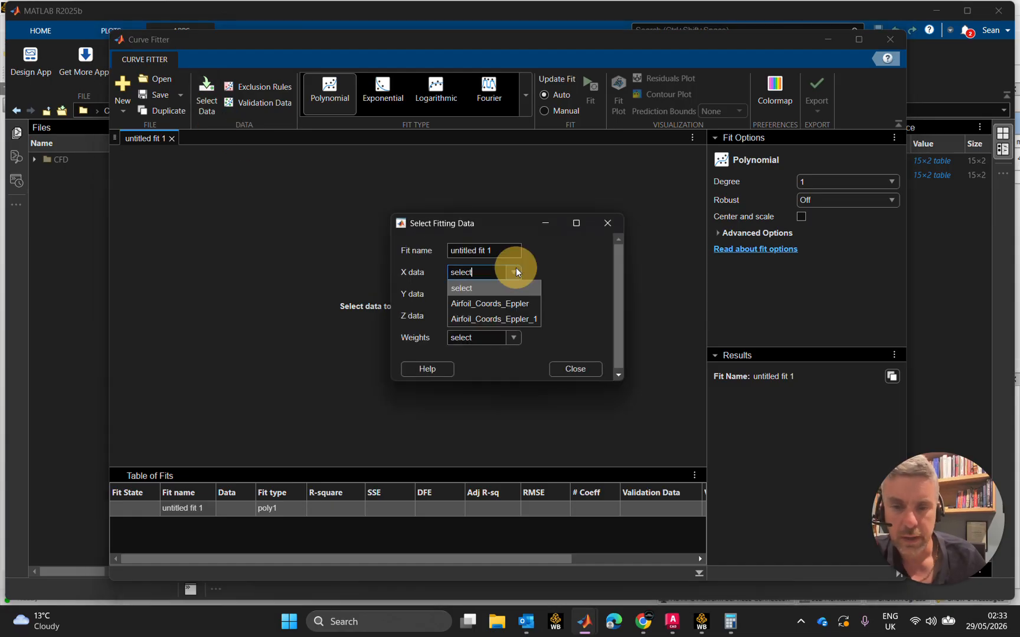
click(502, 304)
click(592, 273)
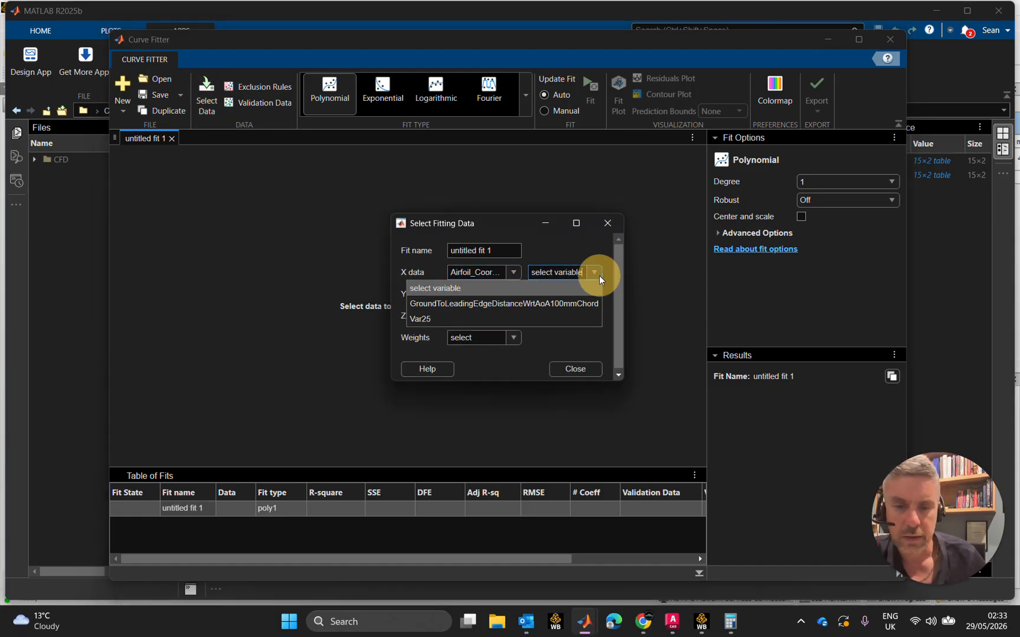
click(570, 303)
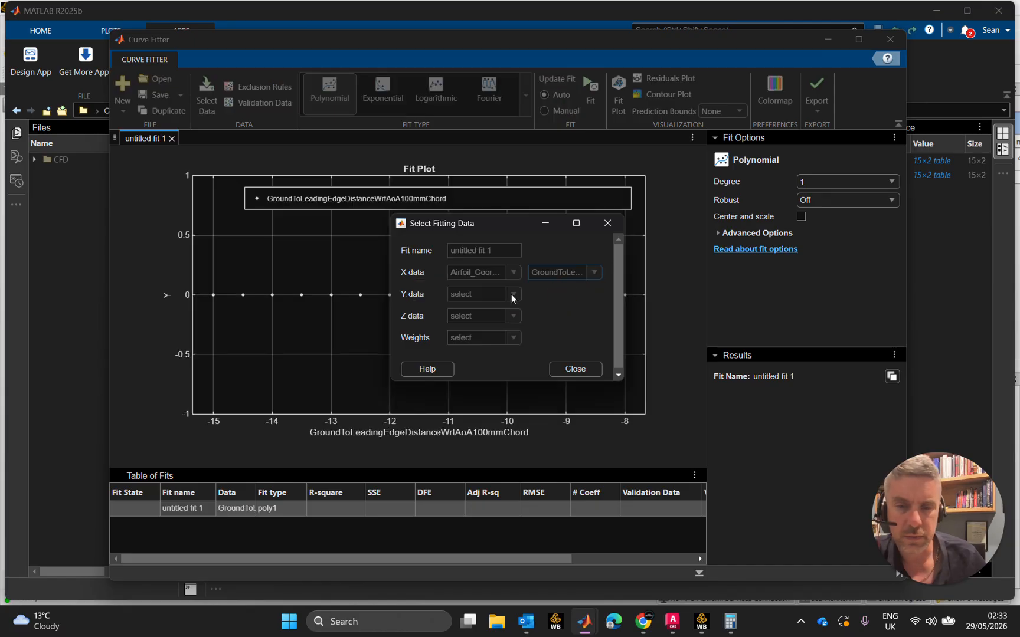
Set the fit's Y data to Var25 from the Airfoil_Coords_Eppler_1 table and close the data selection
click(513, 294)
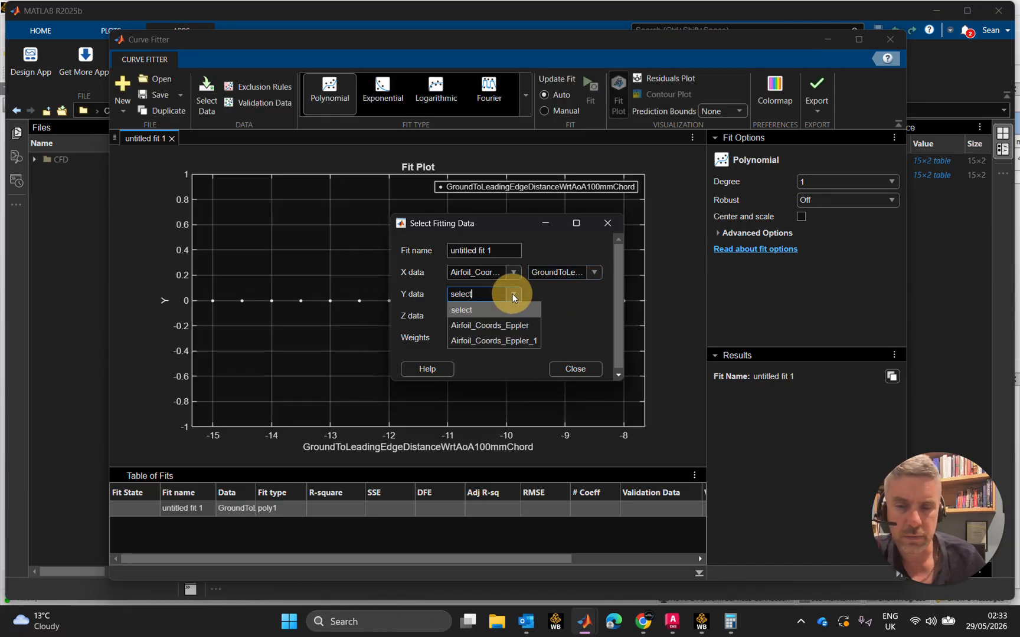
click(511, 338)
click(593, 294)
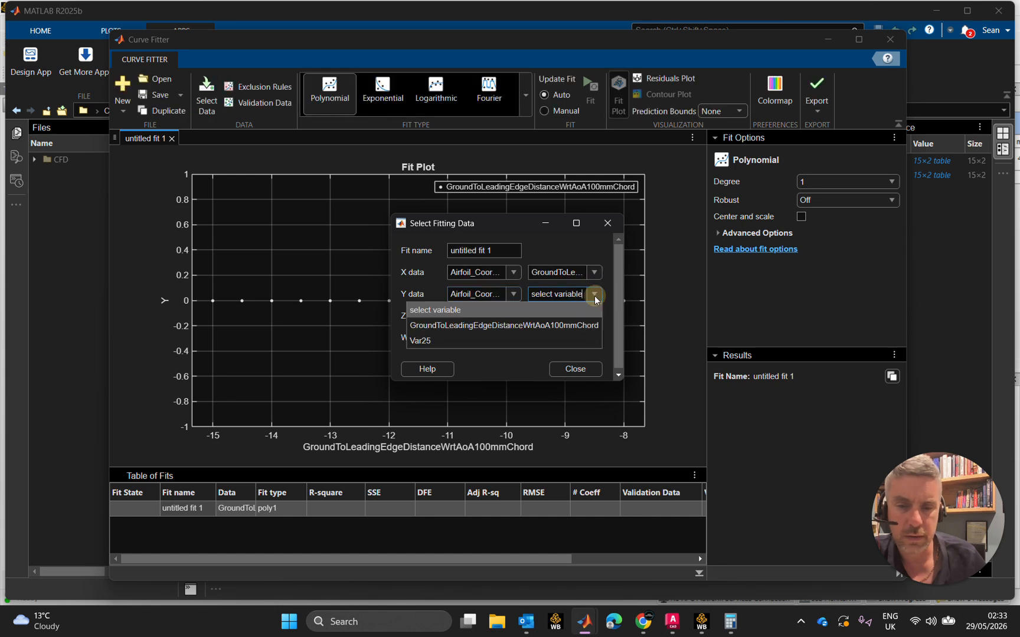
click(480, 341)
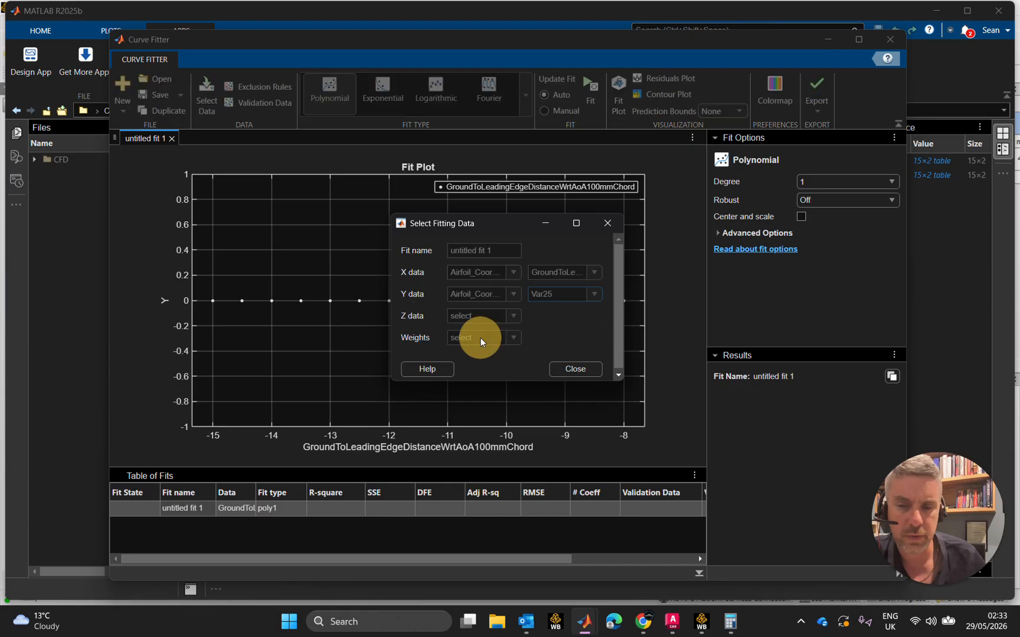
click(564, 367)
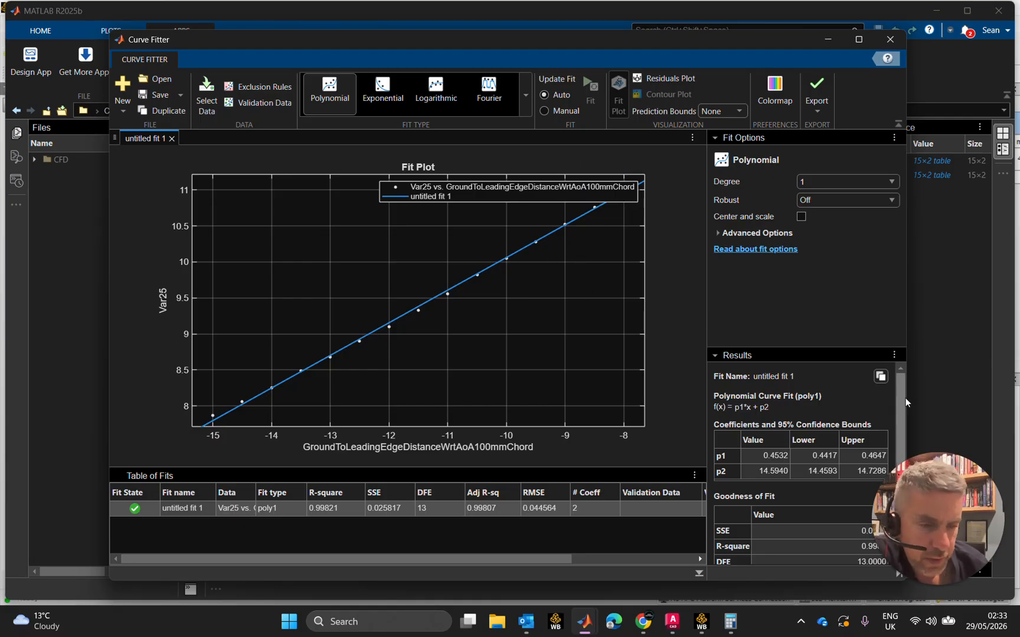
Examine the goodness of fit of the linear polynomial, and try a degree 2 polynomial for comparison
drag(927, 517, 209, 519)
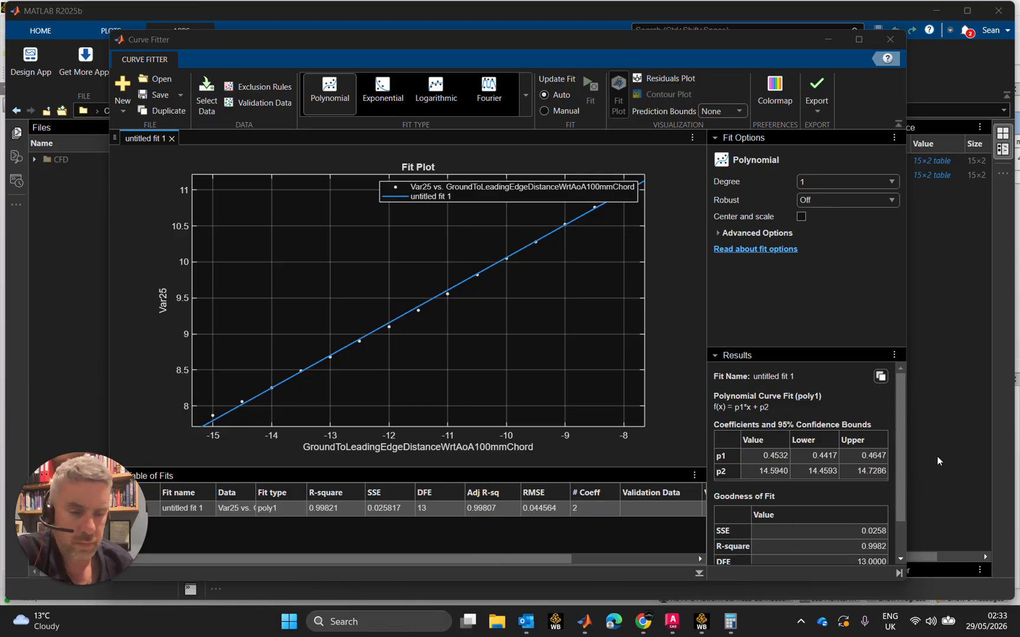
drag(901, 470, 902, 542)
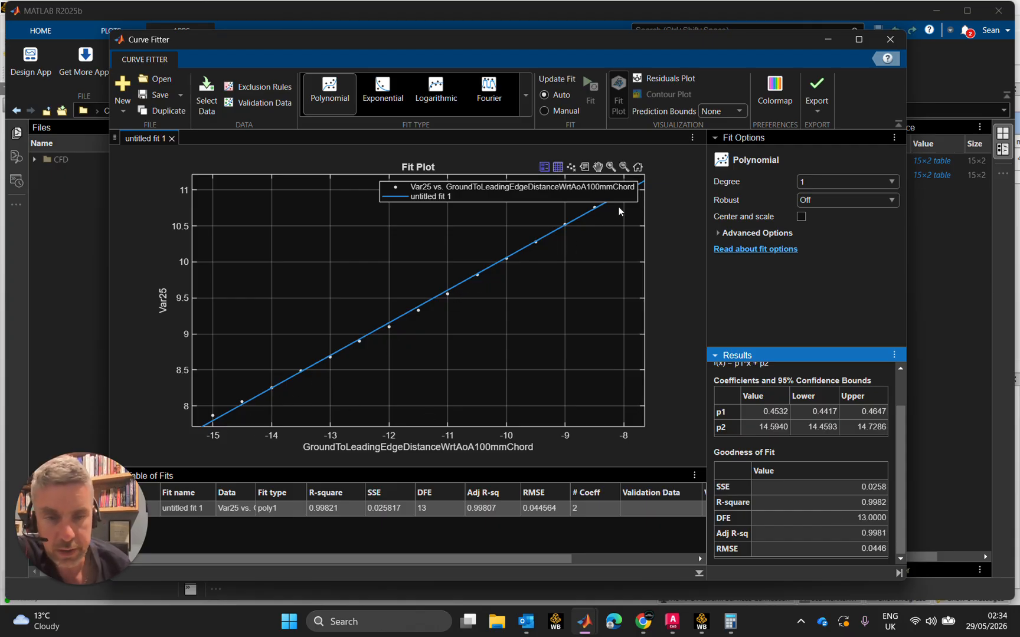
click(852, 179)
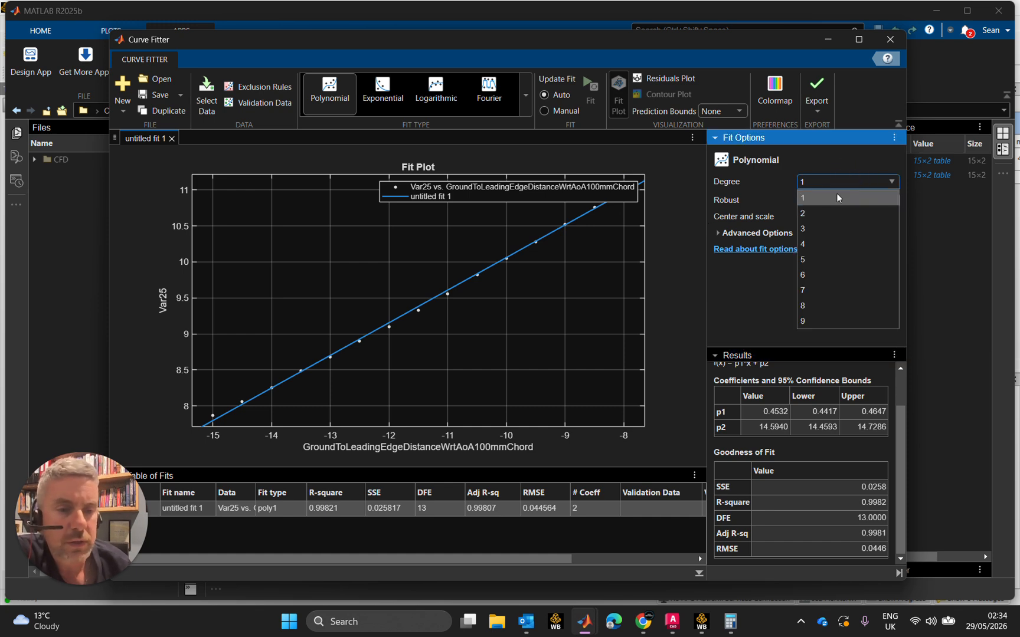
click(826, 213)
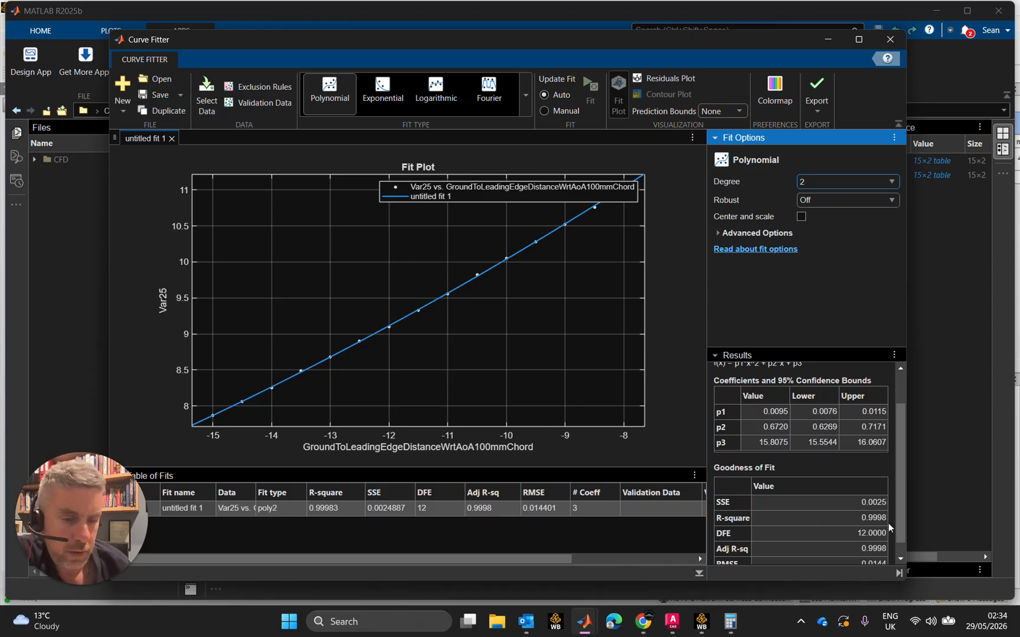
drag(899, 501, 869, 521)
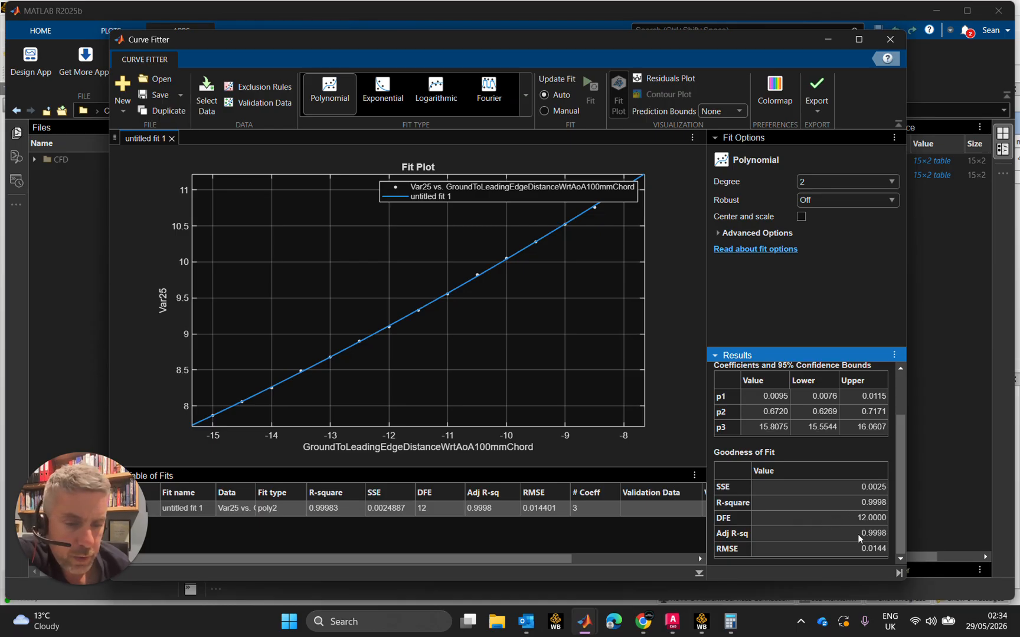
mouse_move(898, 531)
mouse_down()
mouse_move(898, 517)
mouse_move(897, 533)
mouse_up()
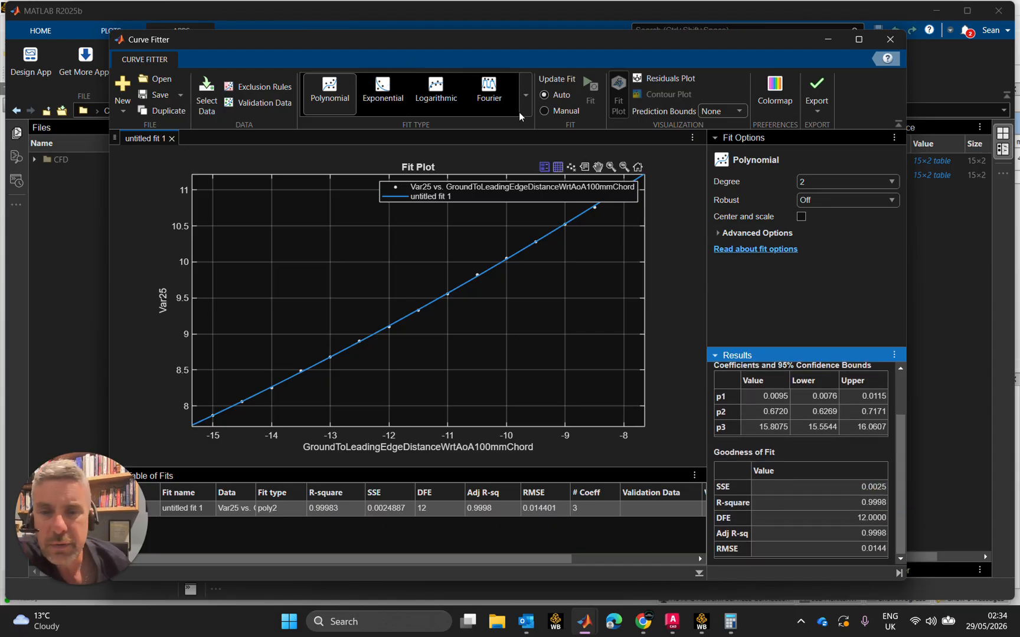
Try an Exponential fit, check its goodness of fit, and compare it with a Power fit
click(388, 89)
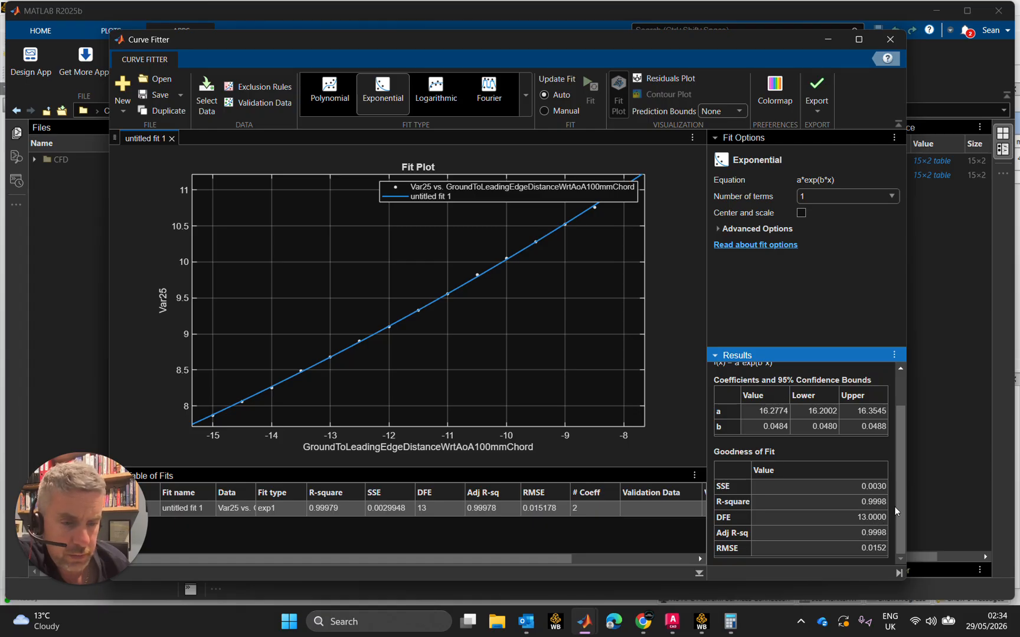
click(904, 519)
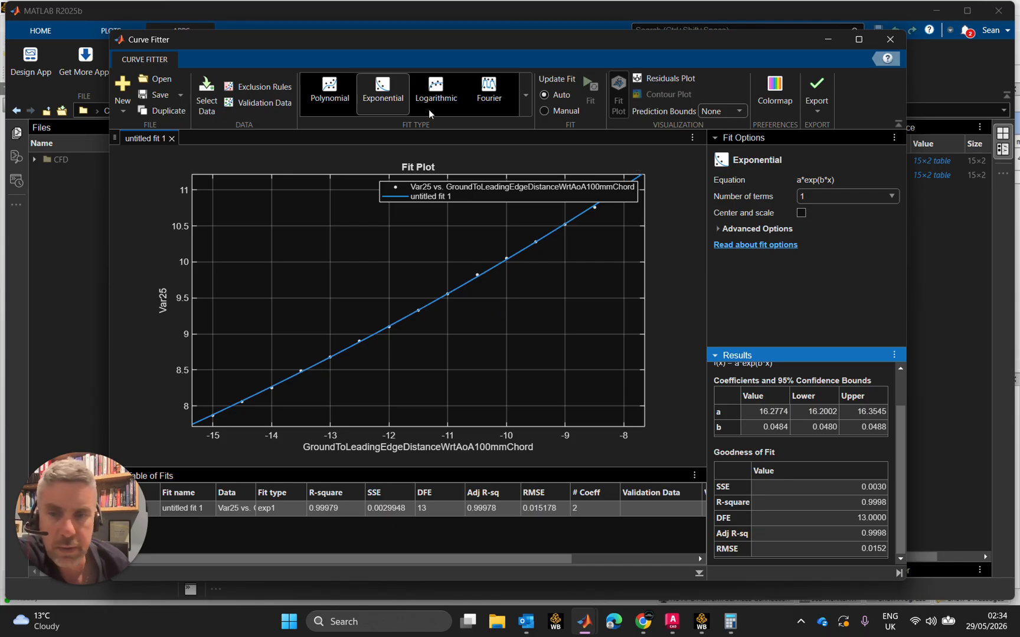
click(525, 101)
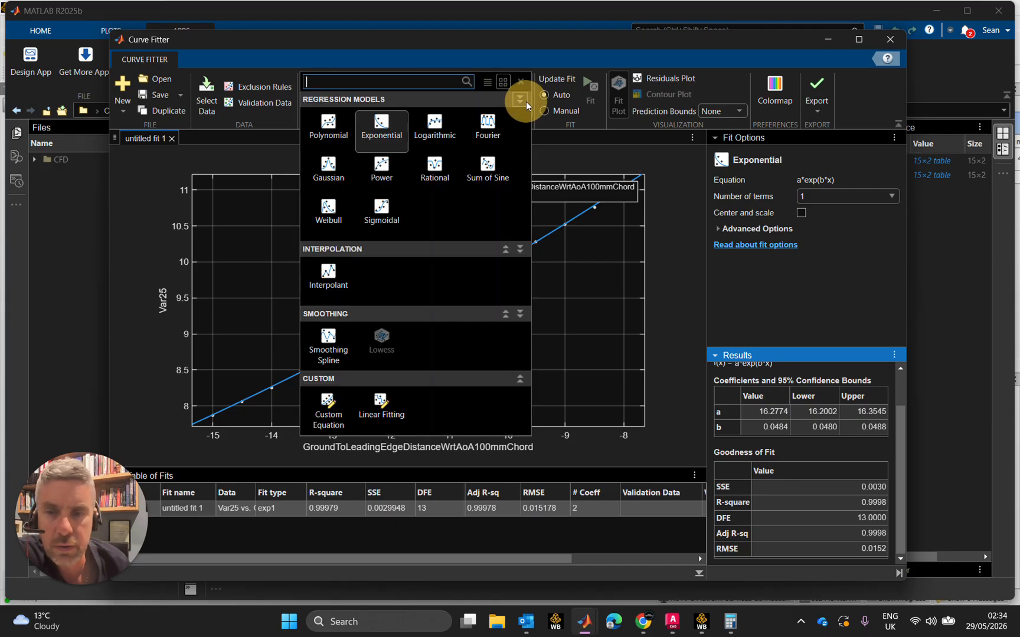
click(392, 171)
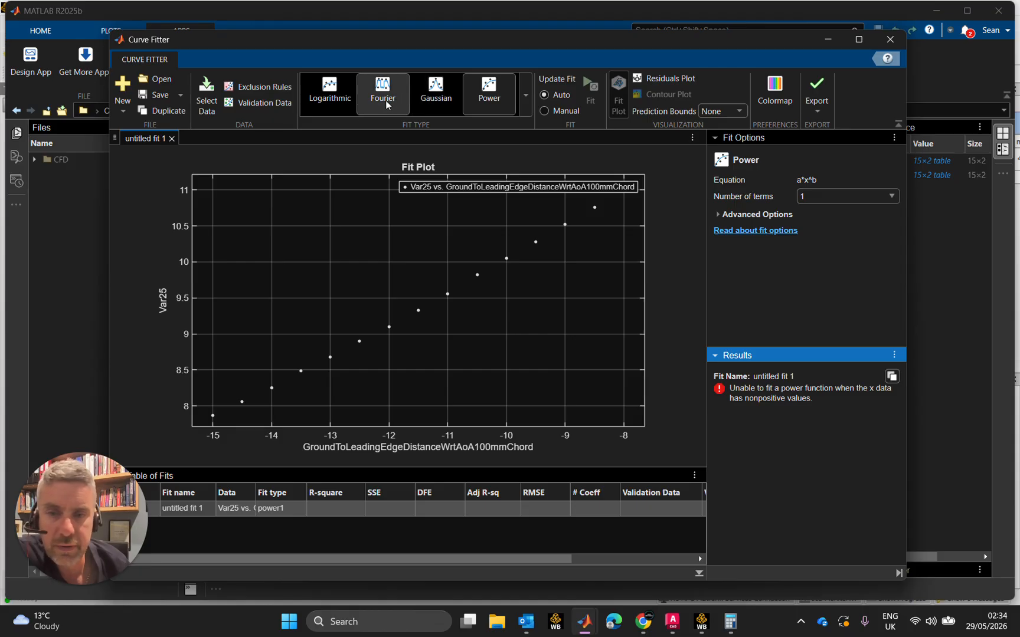
Set the fit type to one-term Exponential and review its equation and coefficients
click(526, 96)
click(399, 131)
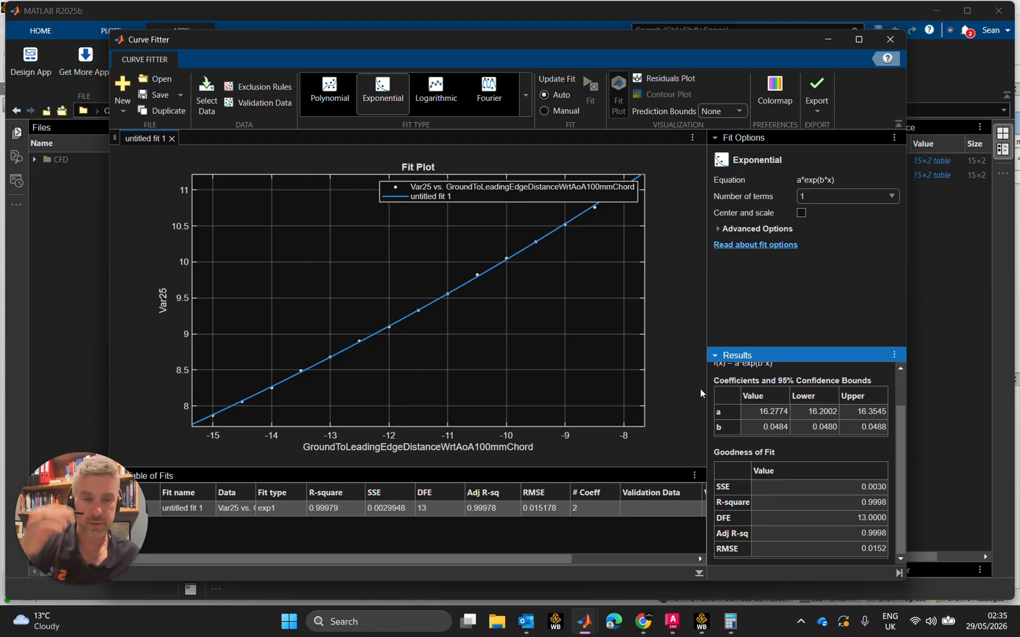
drag(901, 462, 898, 406)
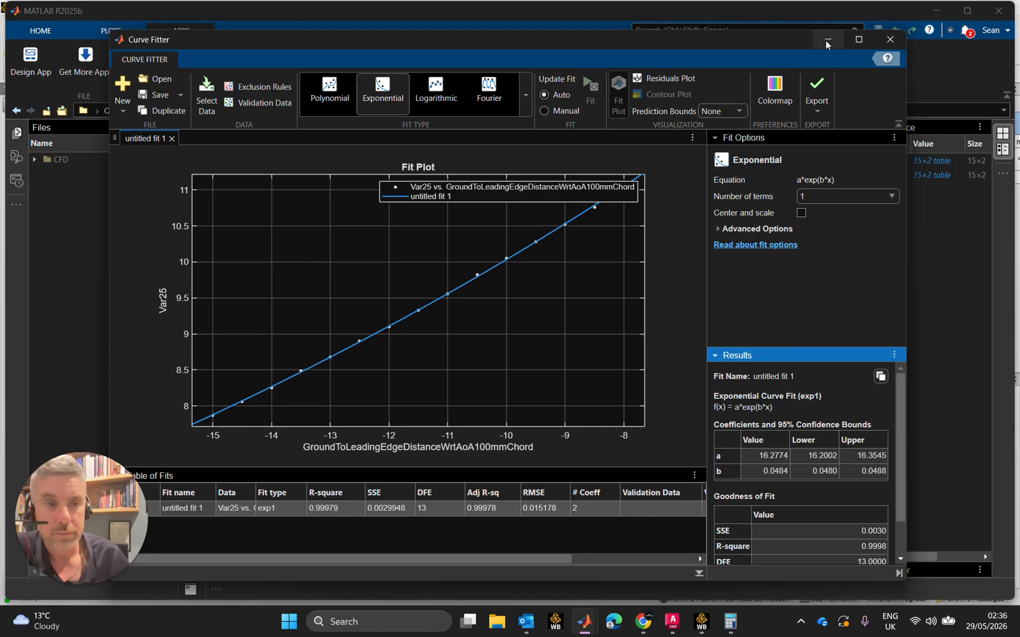
Switch to Workbench and set the LE.2.TRACK parameter's expression to the fitted coefficient 16.2774
click(928, 14)
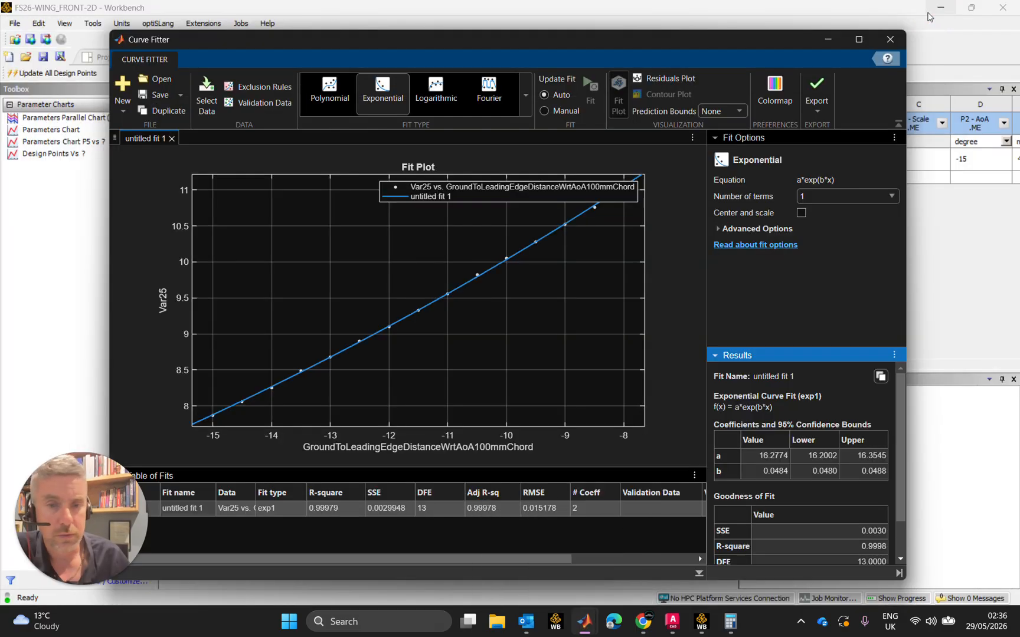
click(829, 37)
click(388, 228)
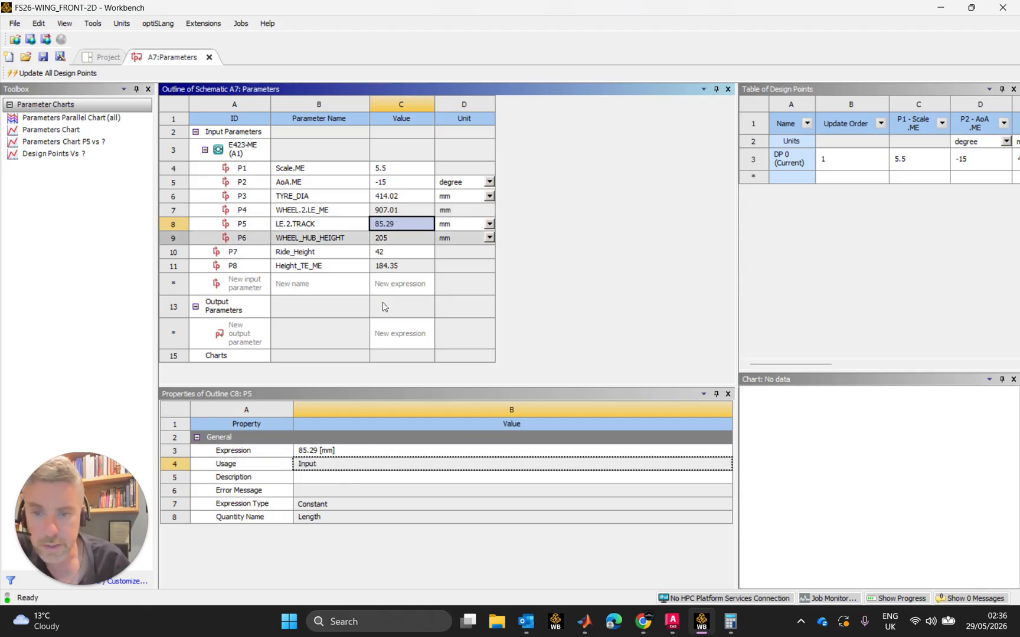
click(370, 450)
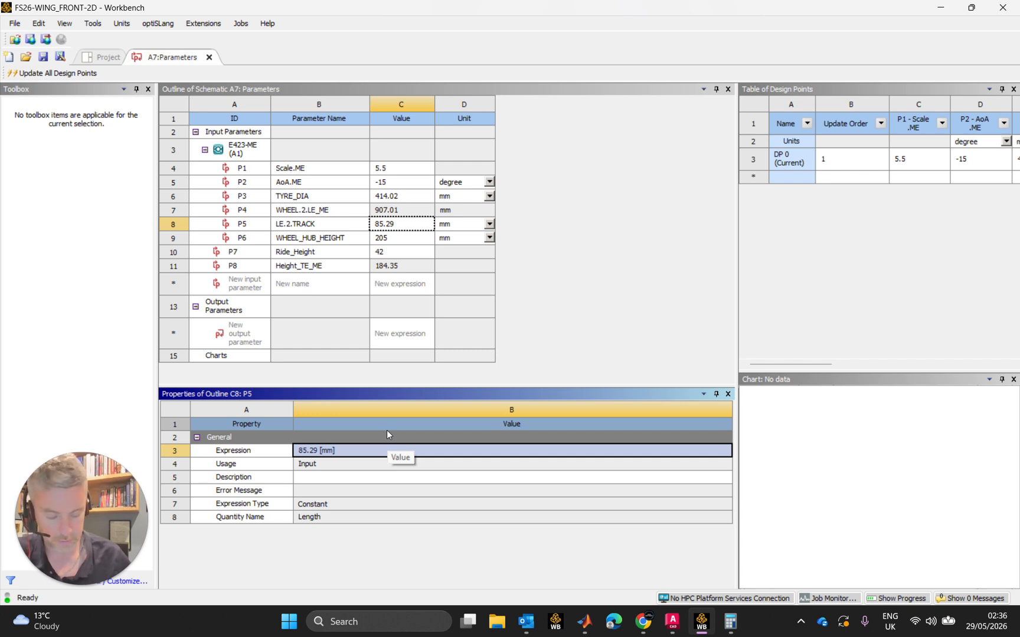
text(116.2)
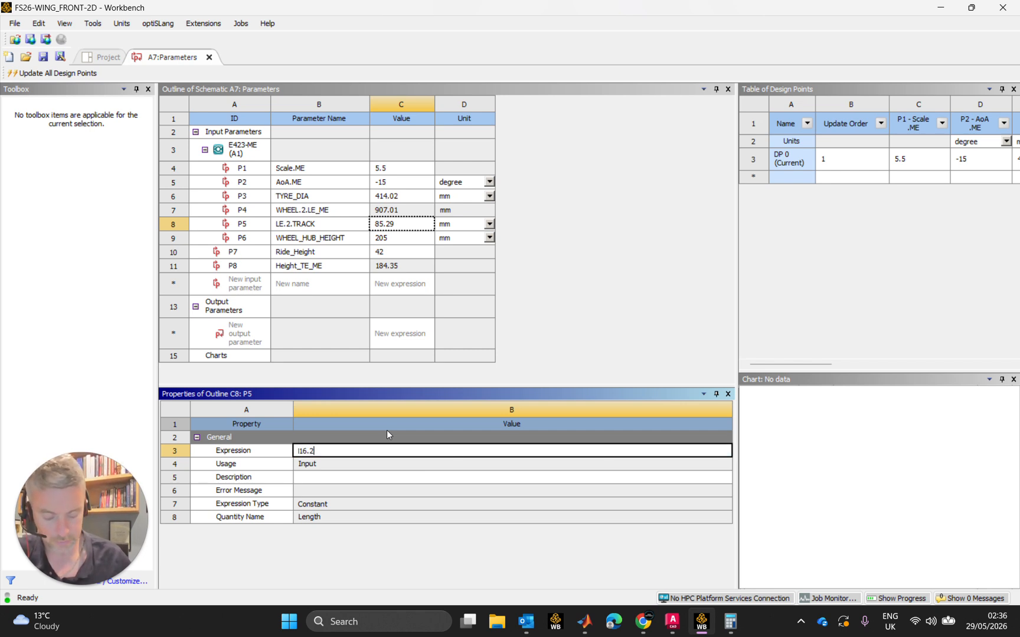
text(774)
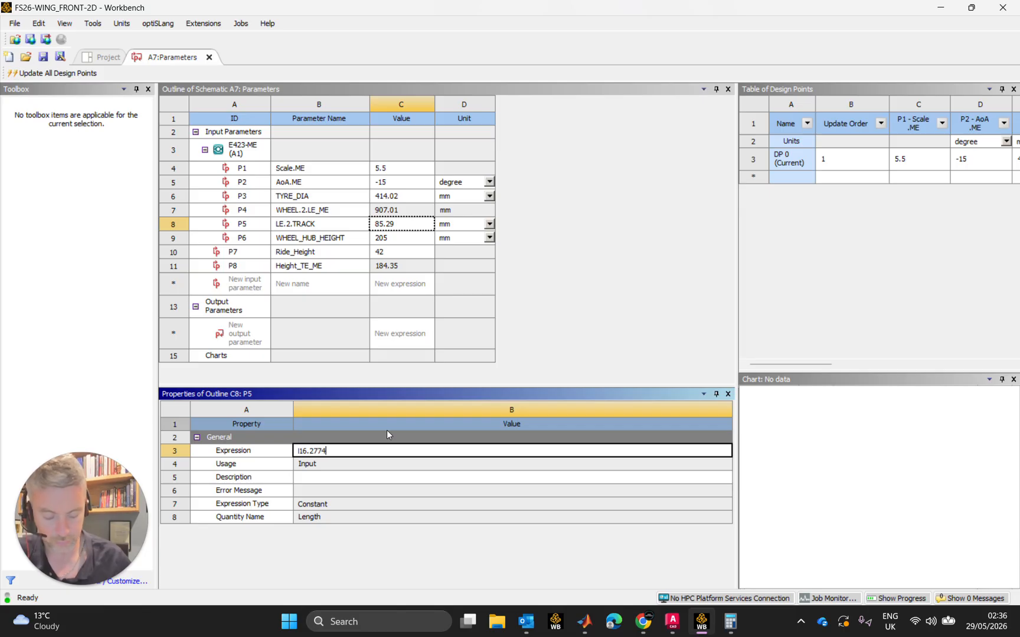
key(Return)
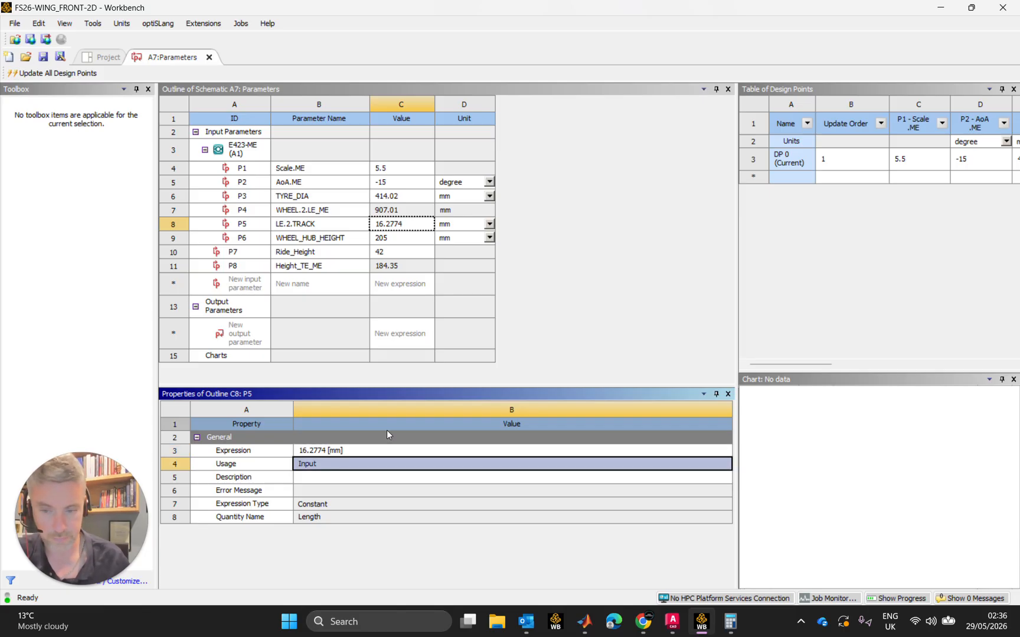
Set the LE.2.TRACK parameter's expression to 16.2774*exp(0.0484*P2)
click(364, 451)
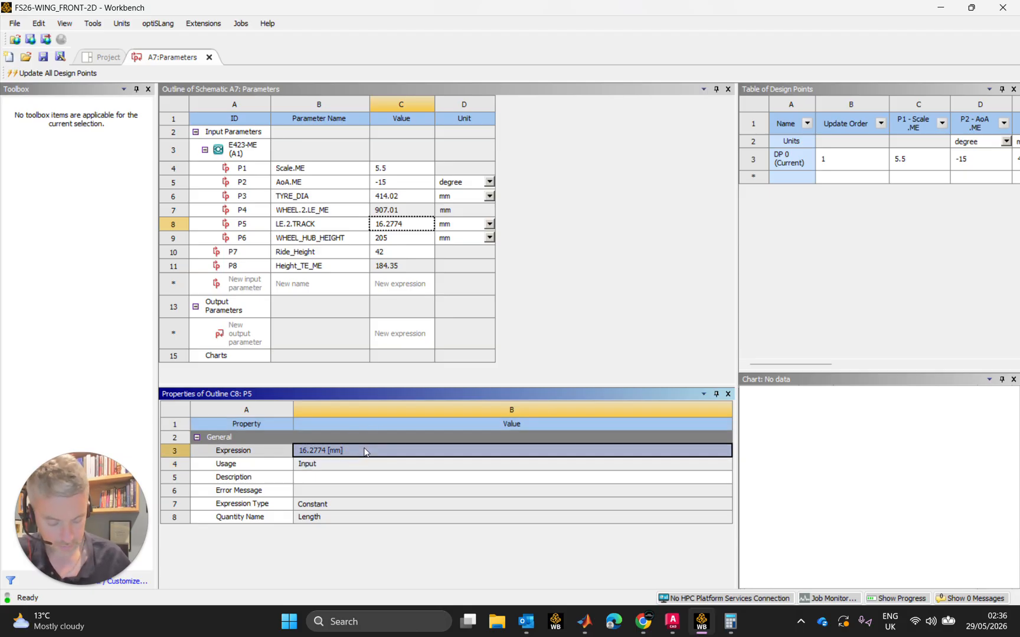
click(364, 451)
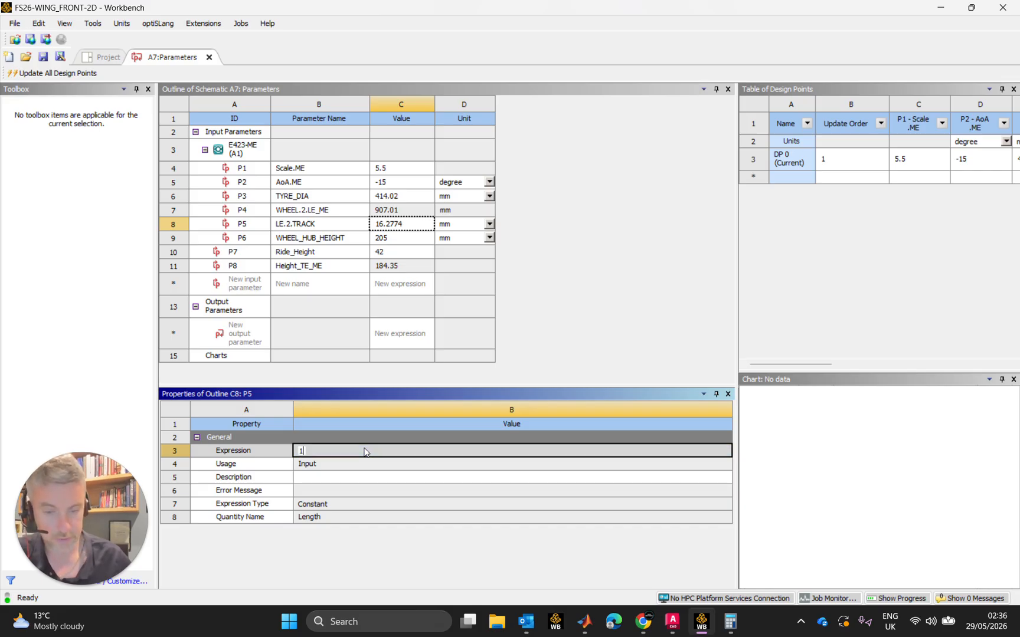
text(16.2774)
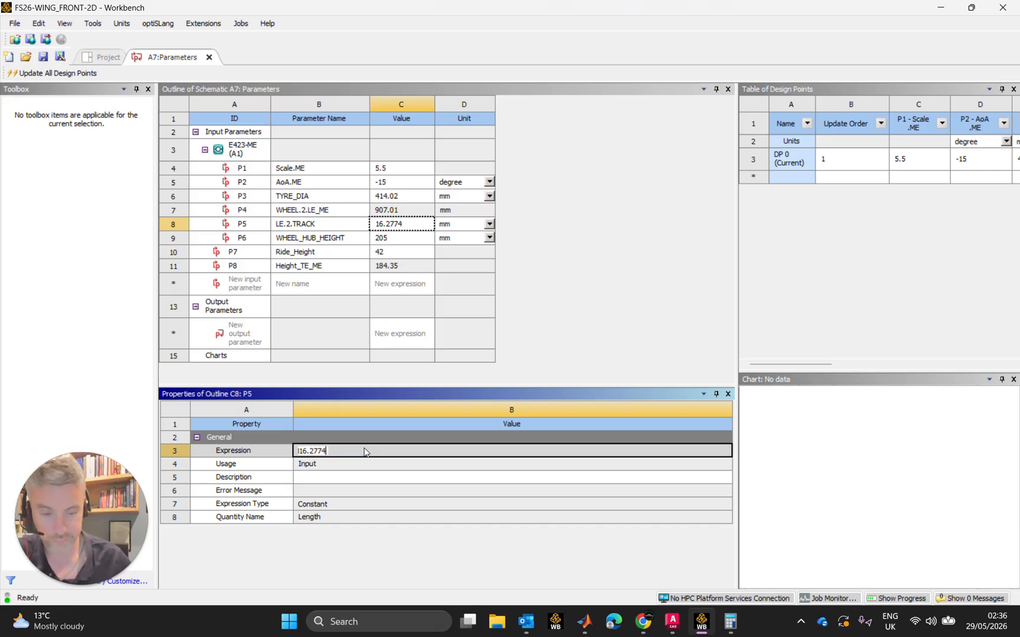
text(*ex)
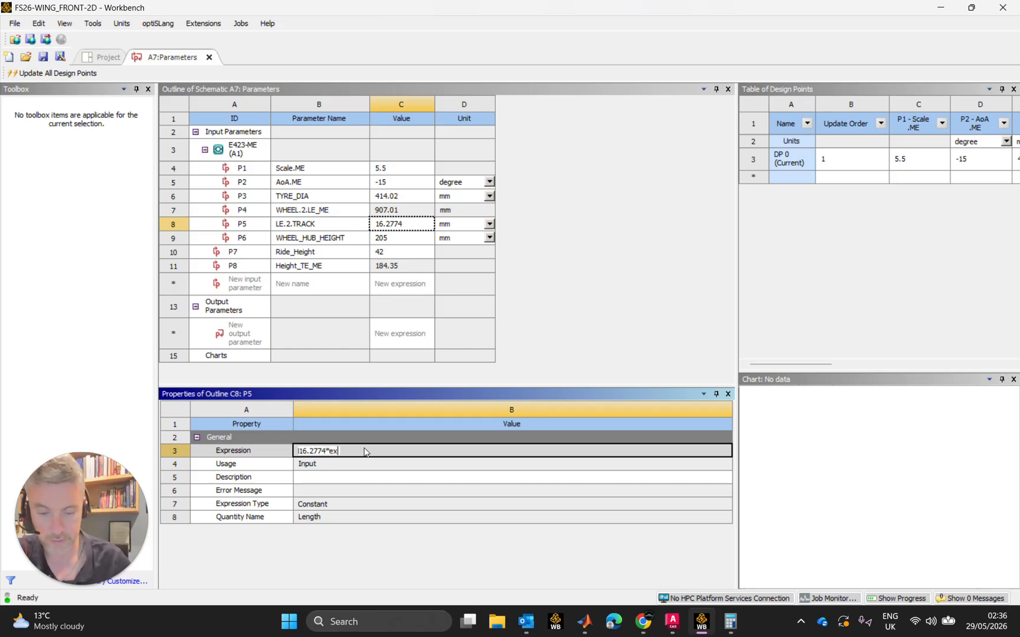
text(p()
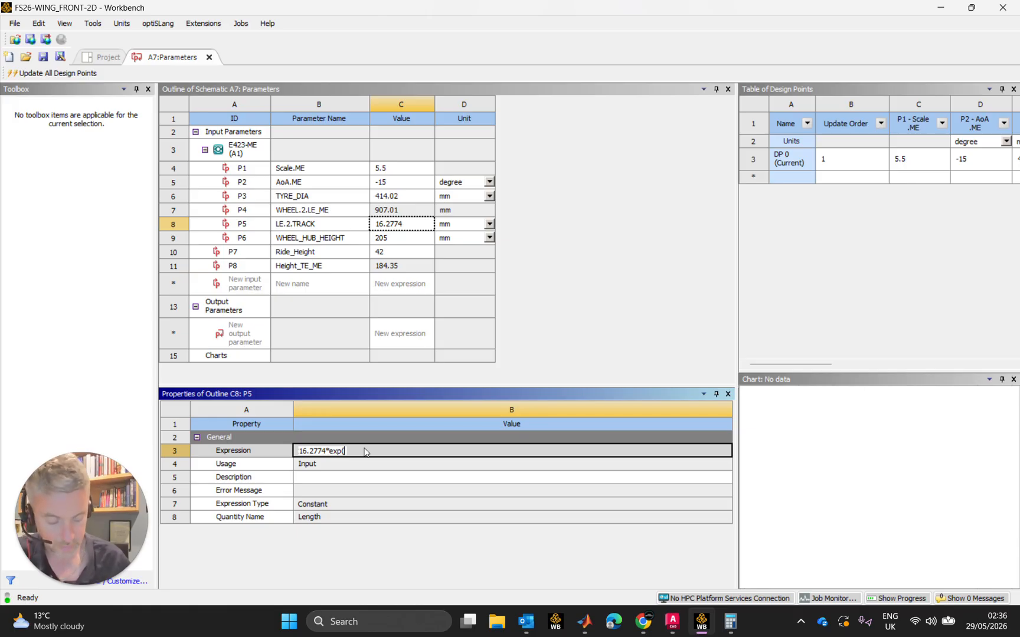
text(0.0)
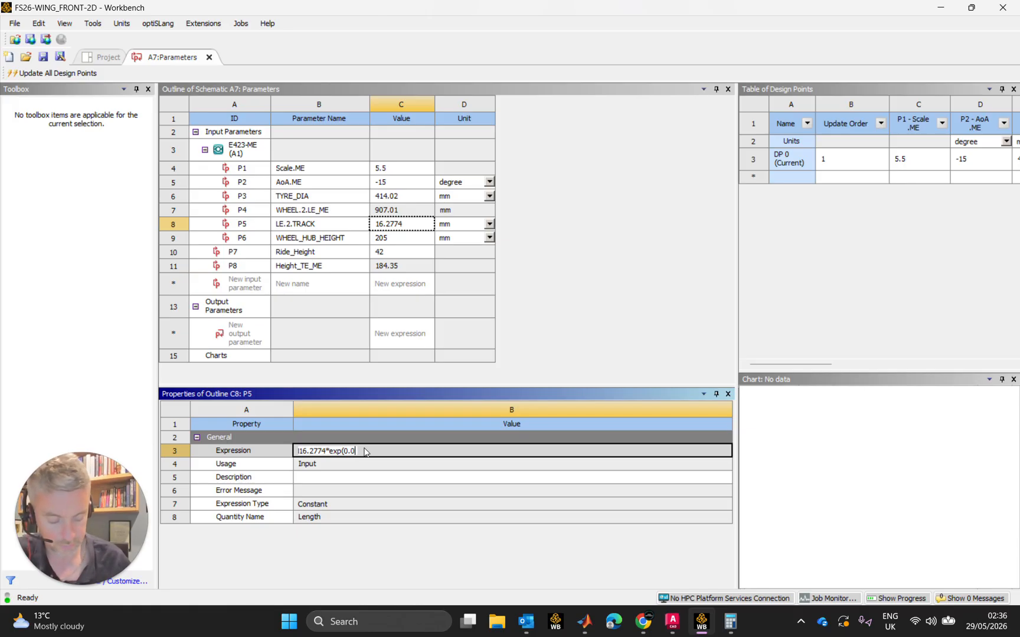
text(484)
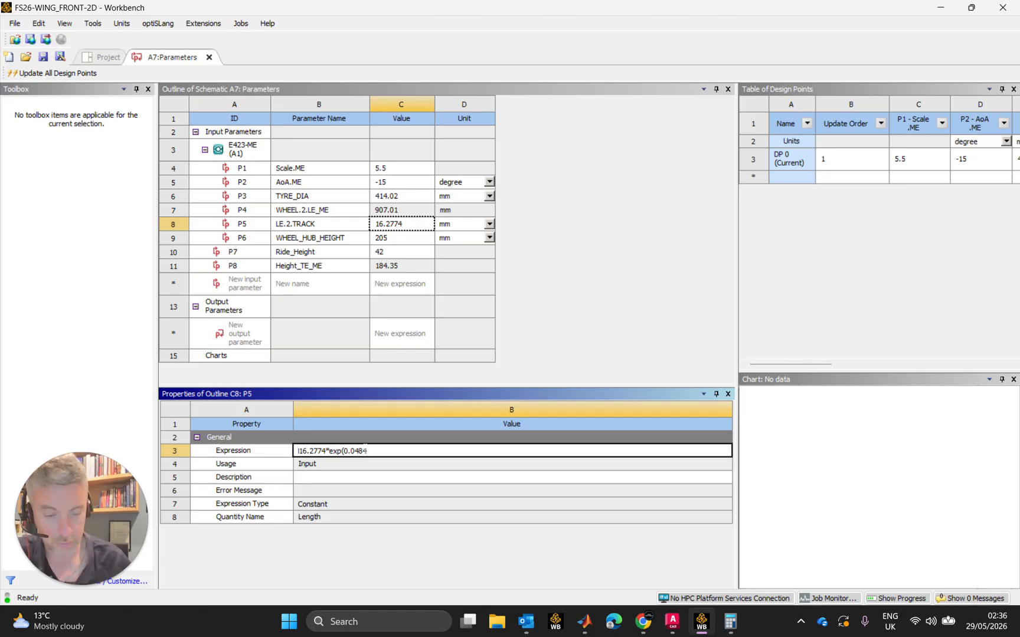
text(*)
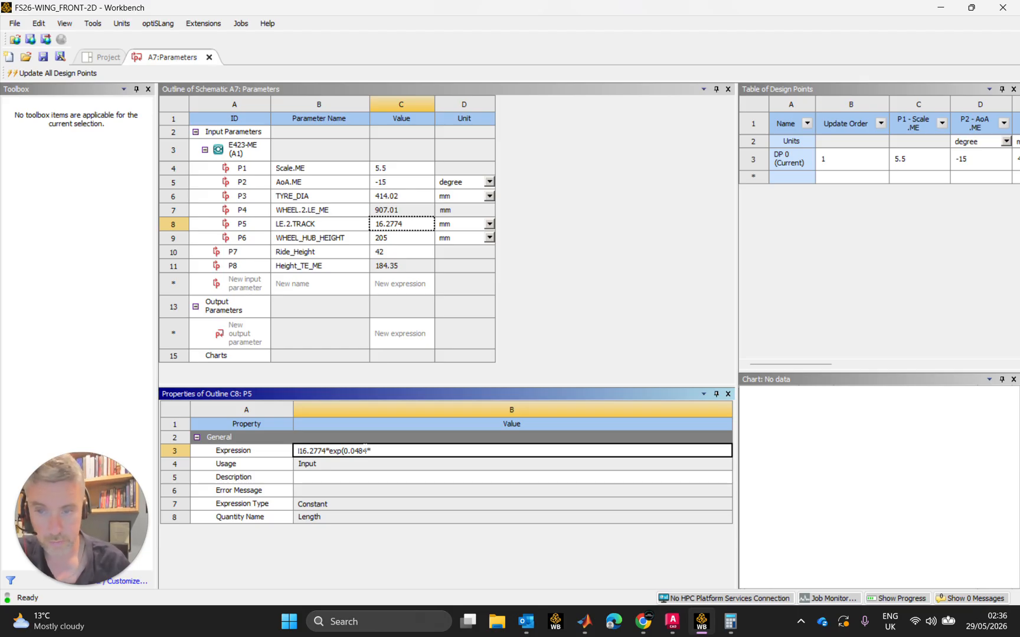
text(P2)
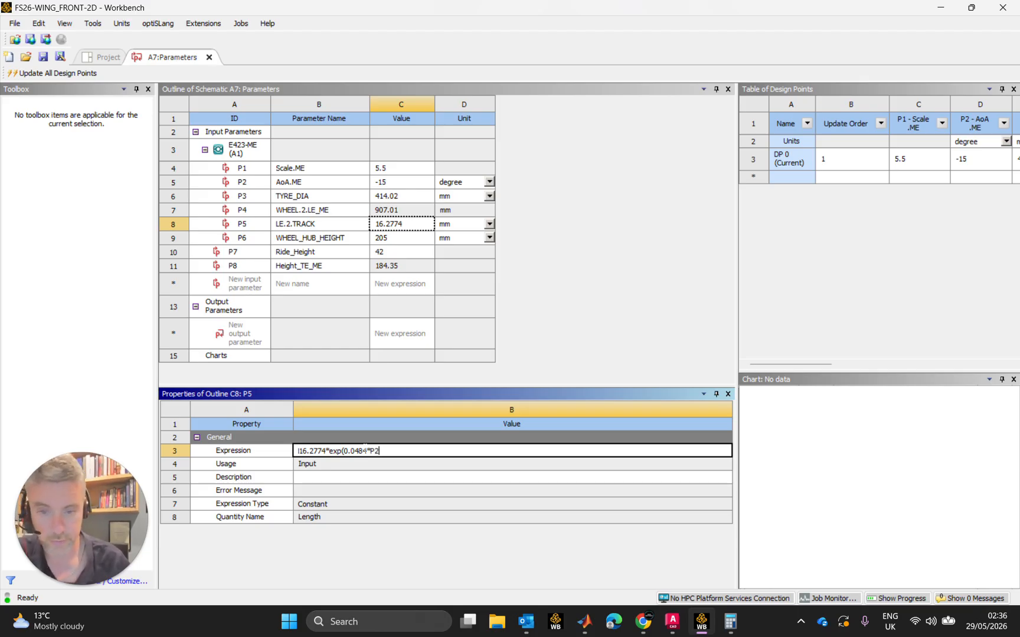
text())
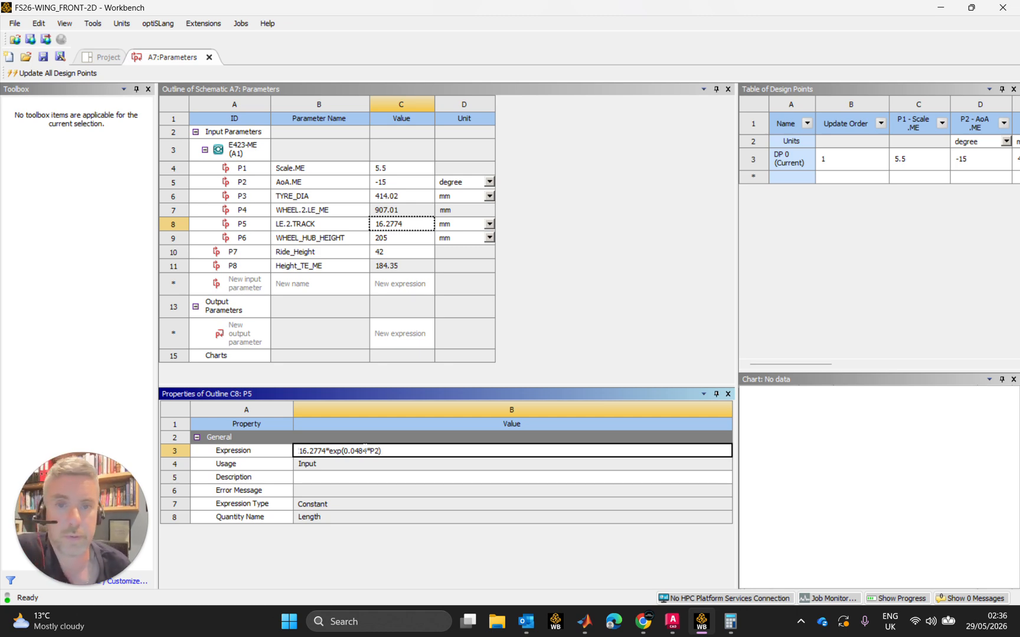
key(Return)
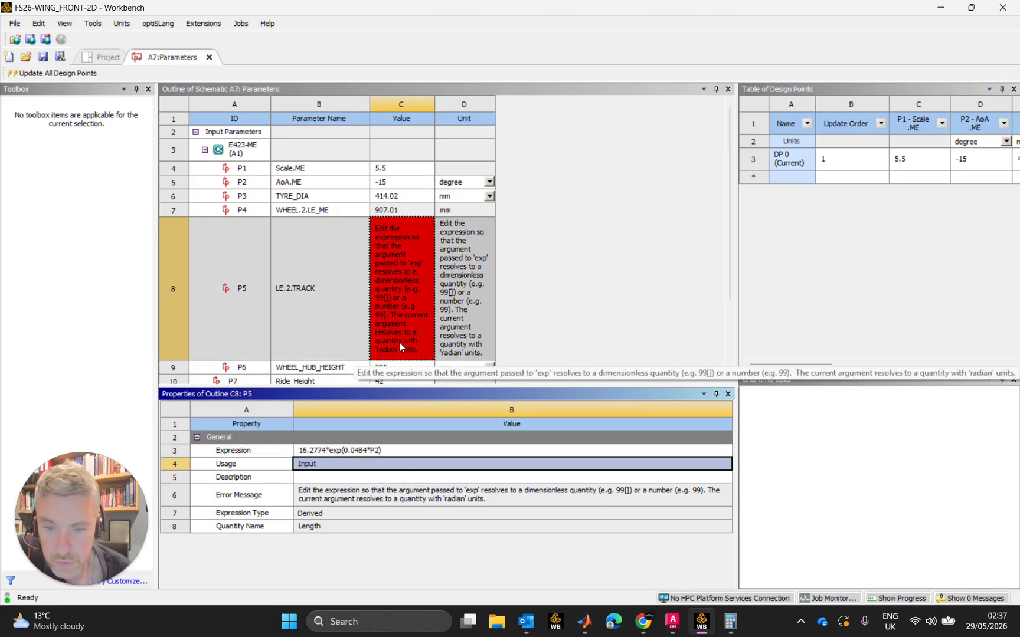
Make the exponent in the LE.2.TRACK expression dimensionless by multiplying P2 by 1[radian^-1] inside the exp function
click(375, 451)
click(416, 450)
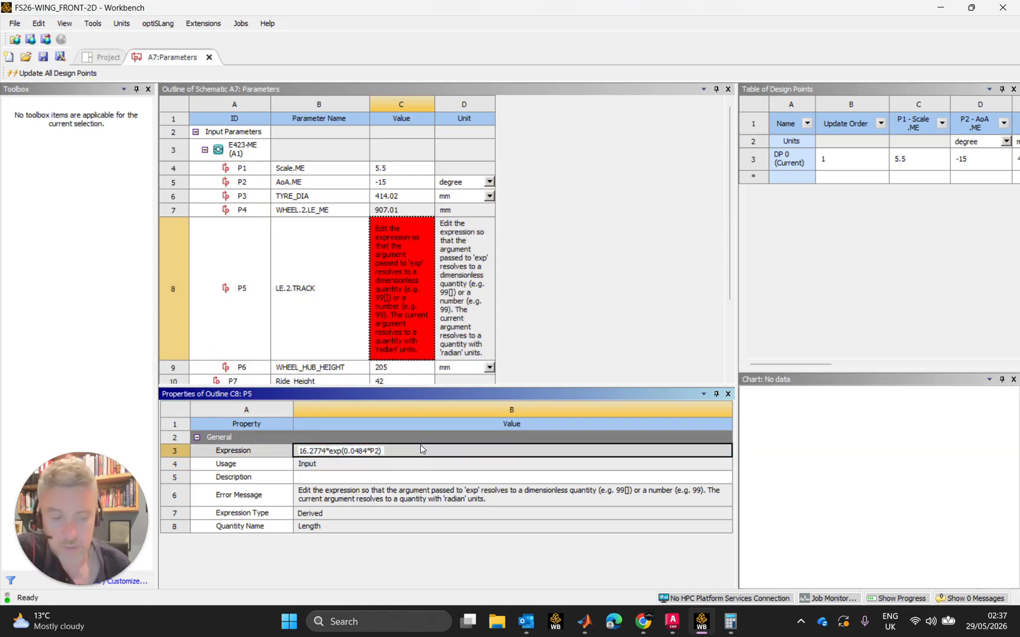
text(*)
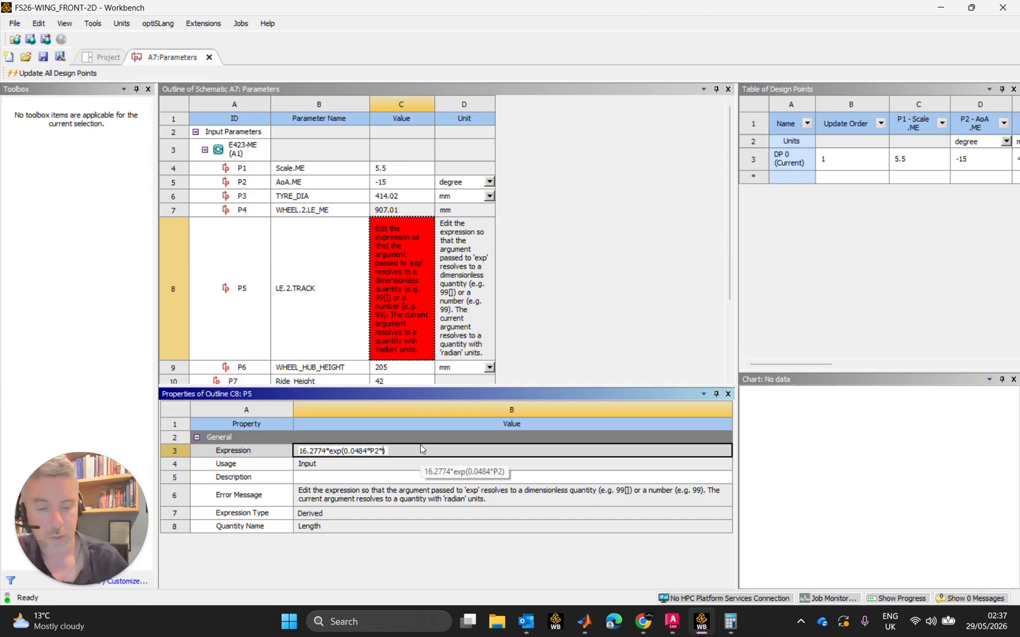
text(1)
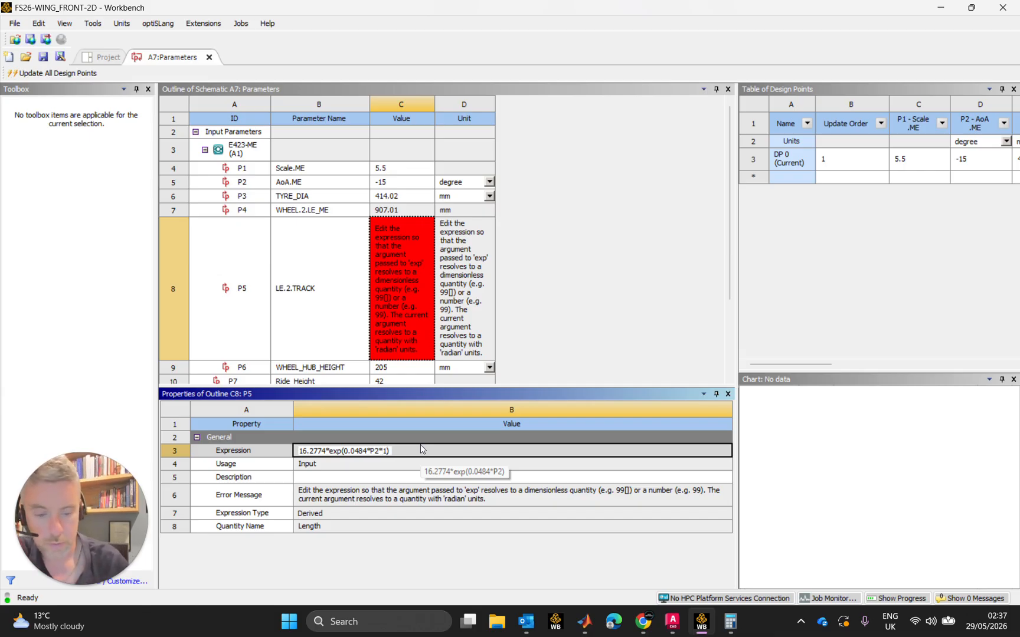
text([ra)
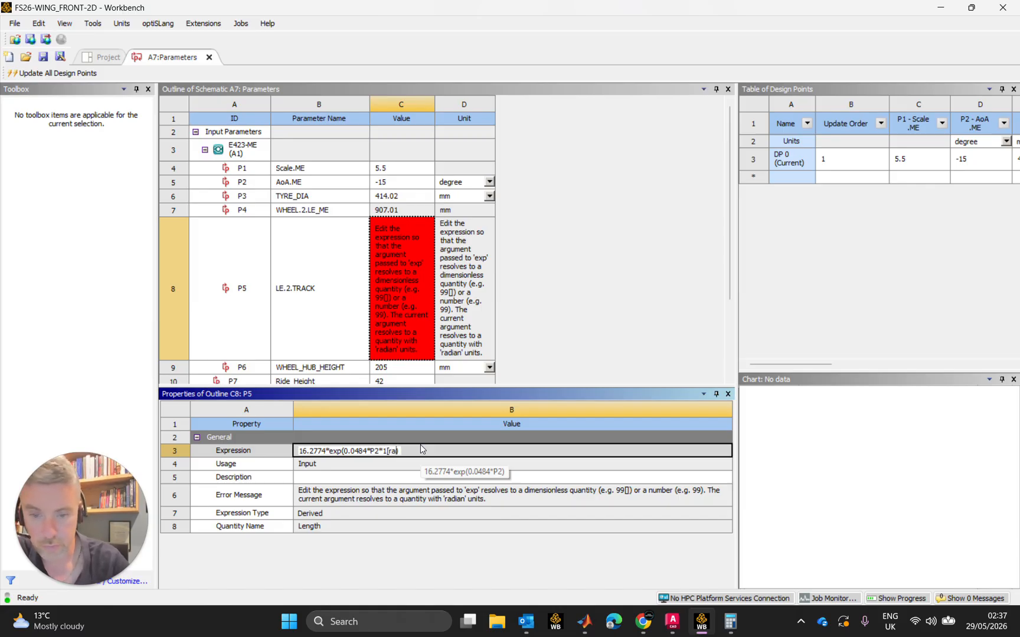
text(dian)
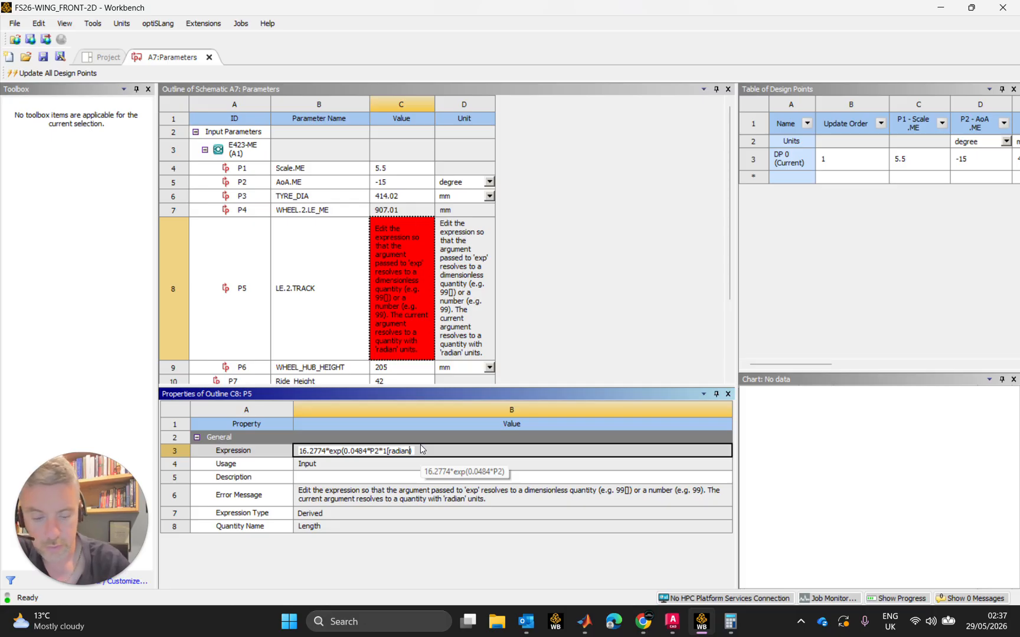
text(^-1)
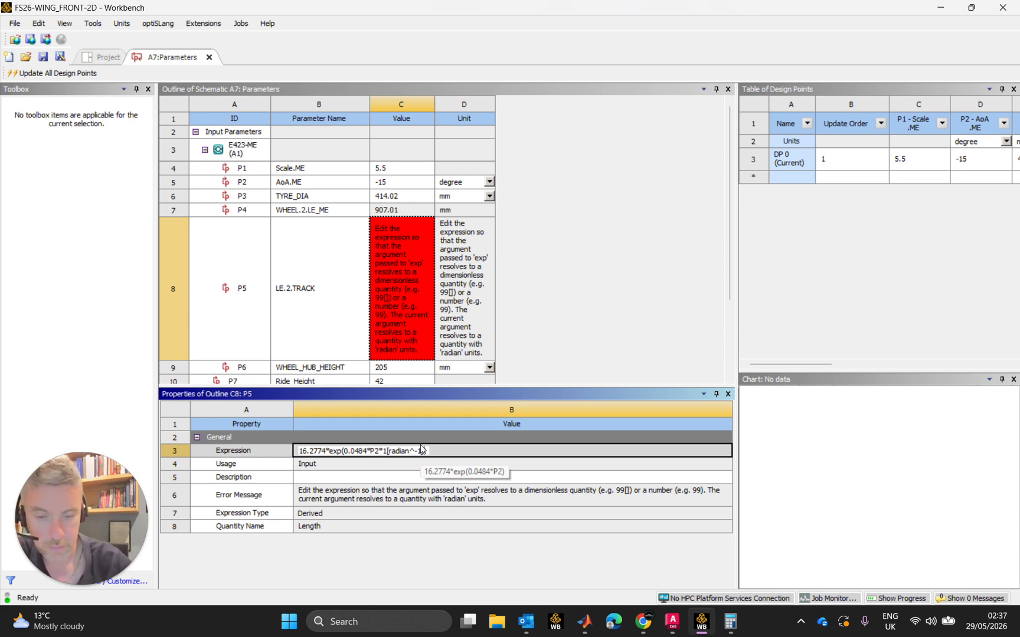
text(]))
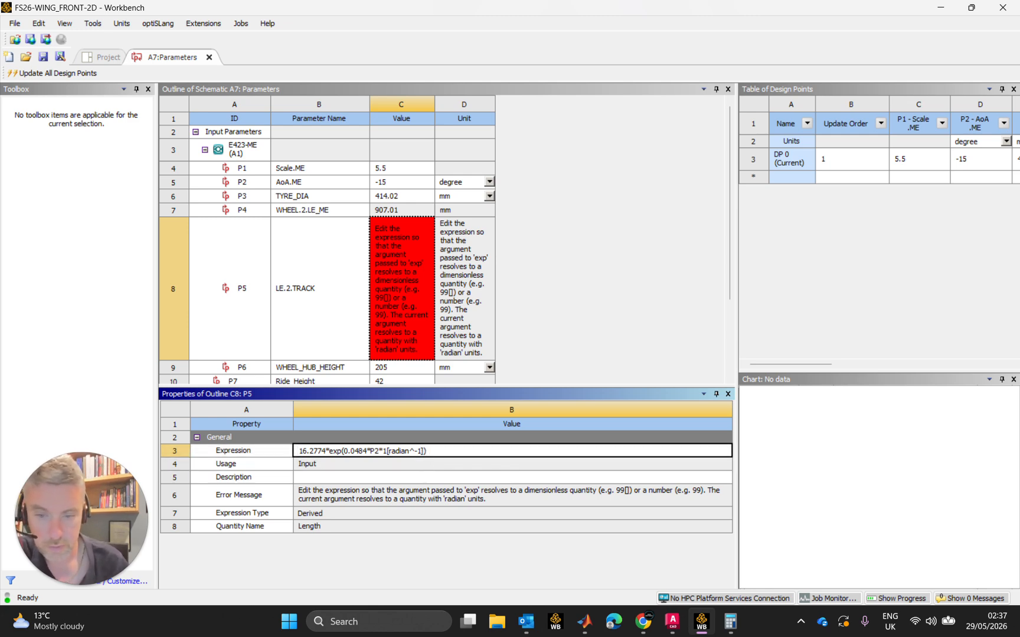
click(454, 452)
key(Return)
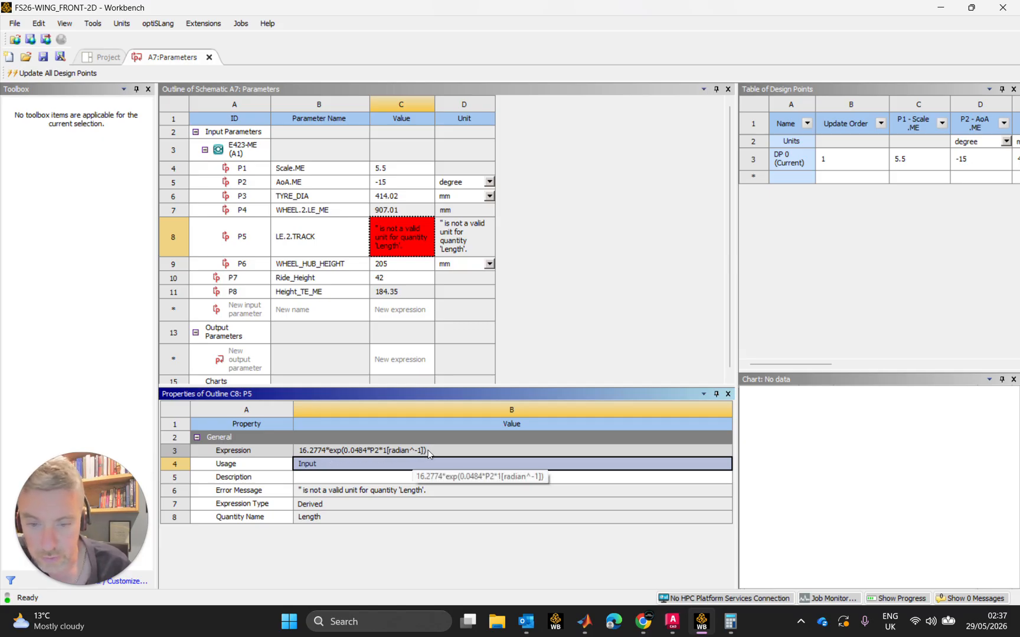
Give the LE.2.TRACK expression length units by multiplying the exponential term by 1[mm]
click(427, 451)
click(429, 451)
text(*1[)
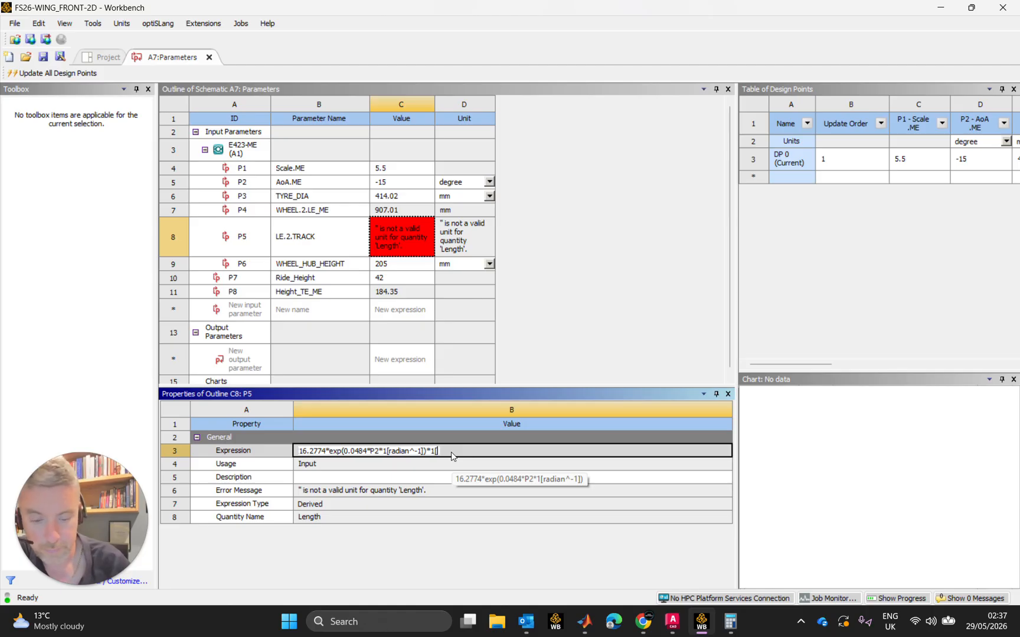
text(mm])
key(Return)
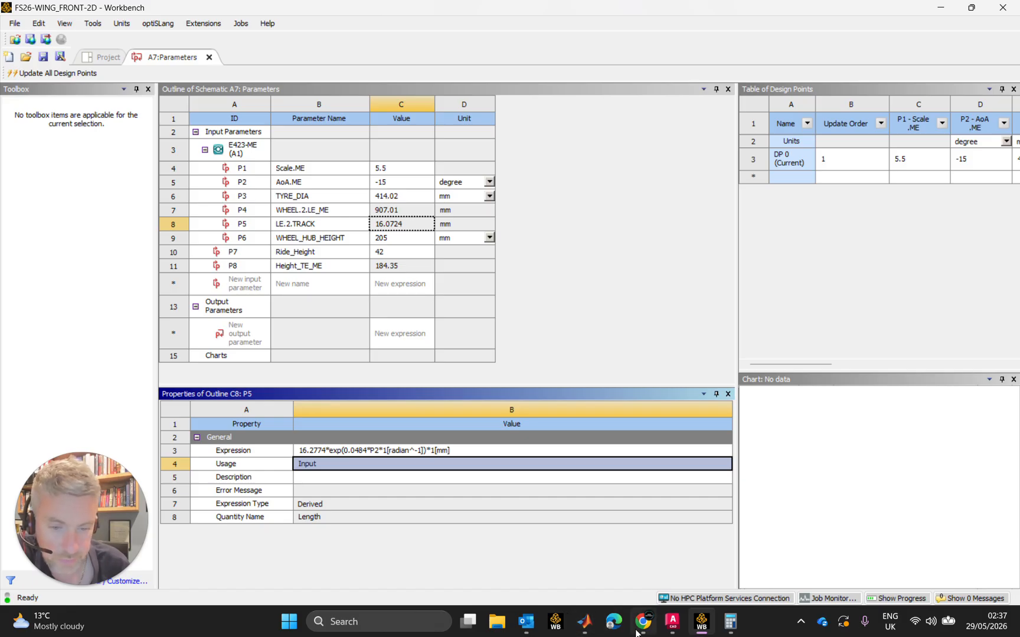
Open Airfoil_Coords-Eppler.xlsx, look up the LE to LP value for the -15 angle of attack, and return to Workbench
click(495, 623)
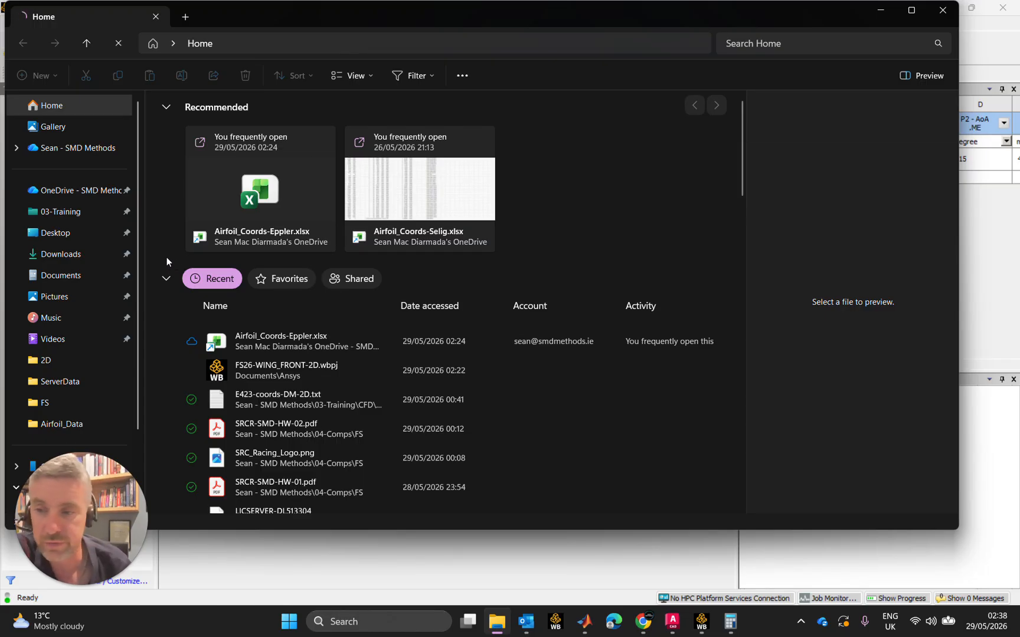
click(319, 346)
double_click(319, 345)
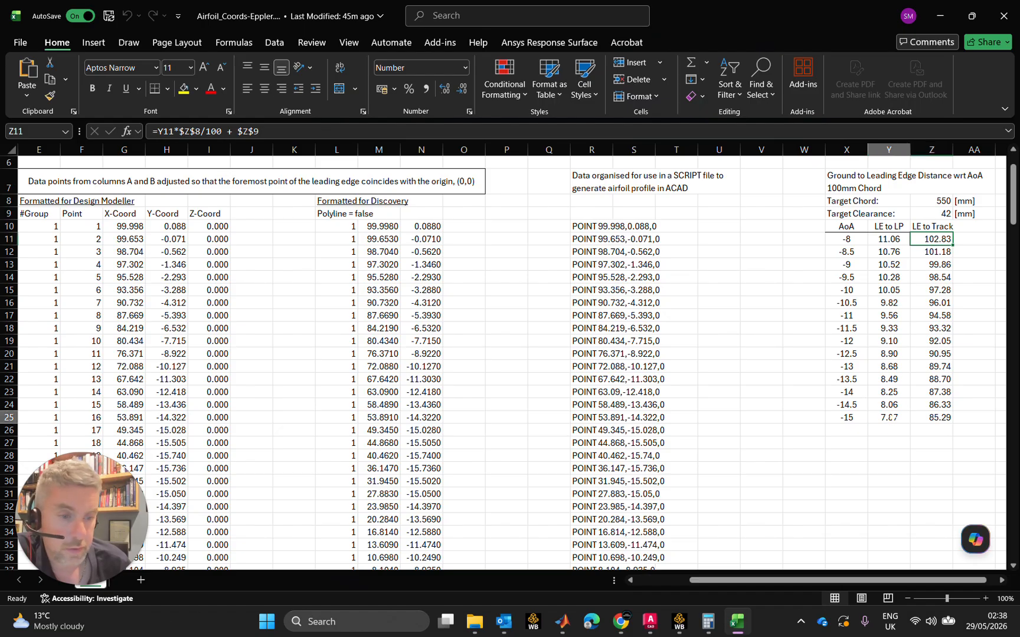
click(891, 417)
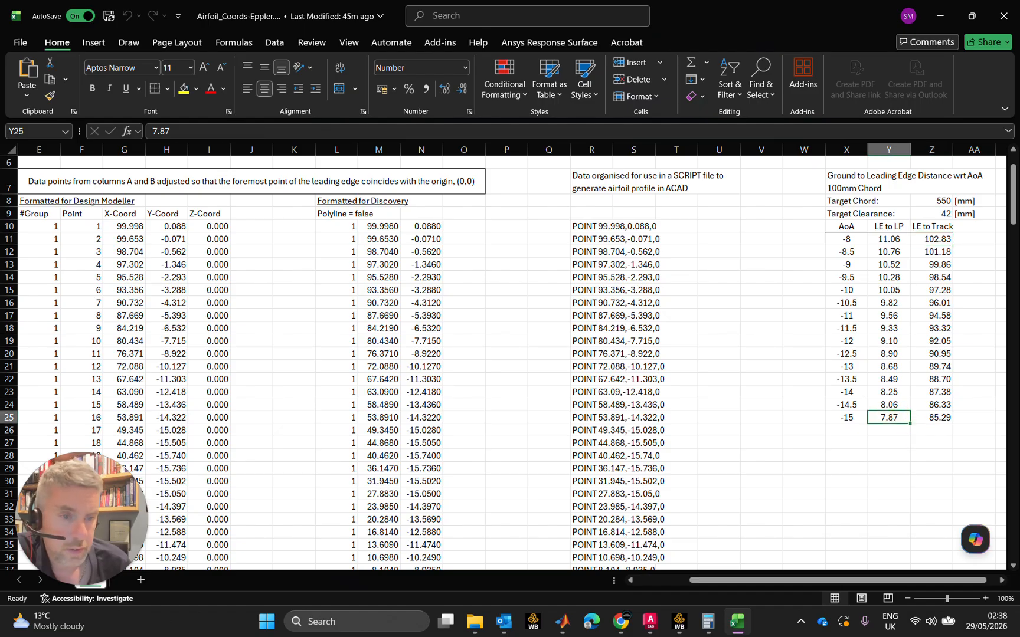
click(940, 16)
click(938, 17)
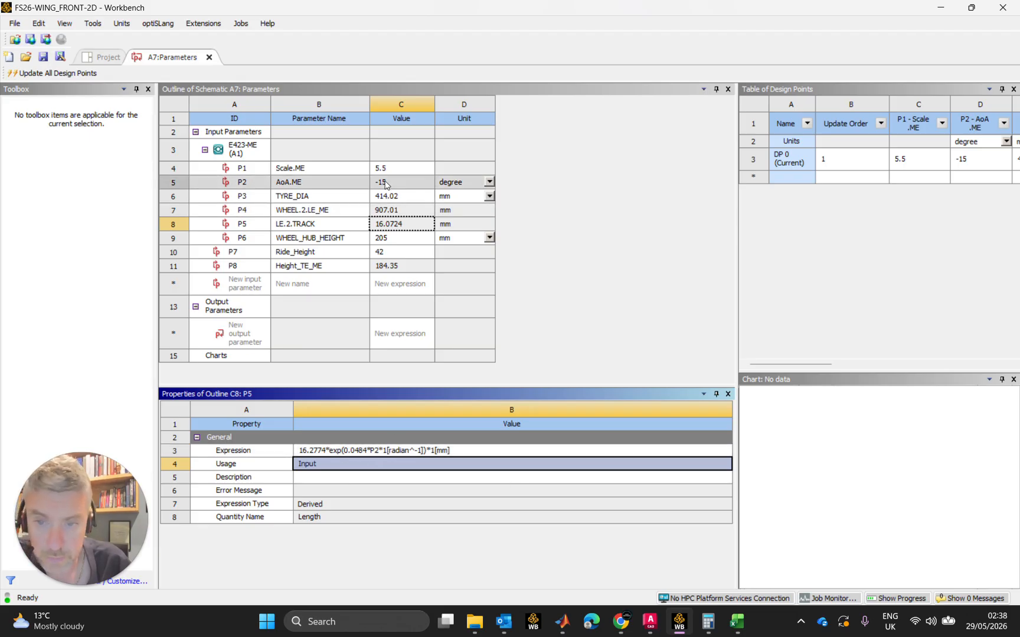
Insert the radian-to-degree factor (180/pi) after P2 in the LE.2.TRACK expression, and check the result against the spreadsheet's LE to LP value
click(377, 451)
click(377, 452)
click(411, 447)
text(*()
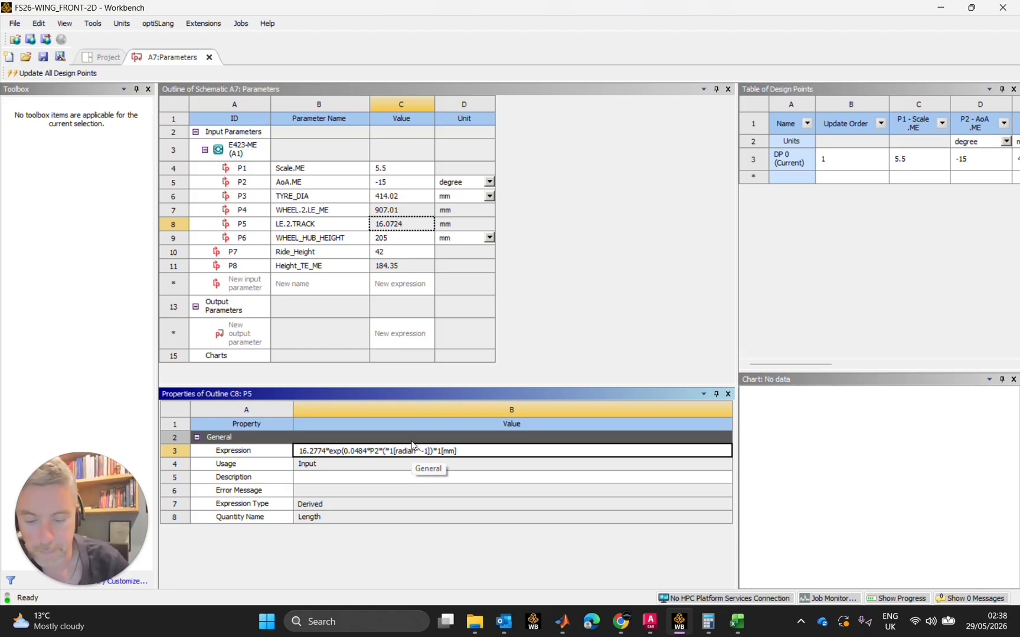
text(180/pi)
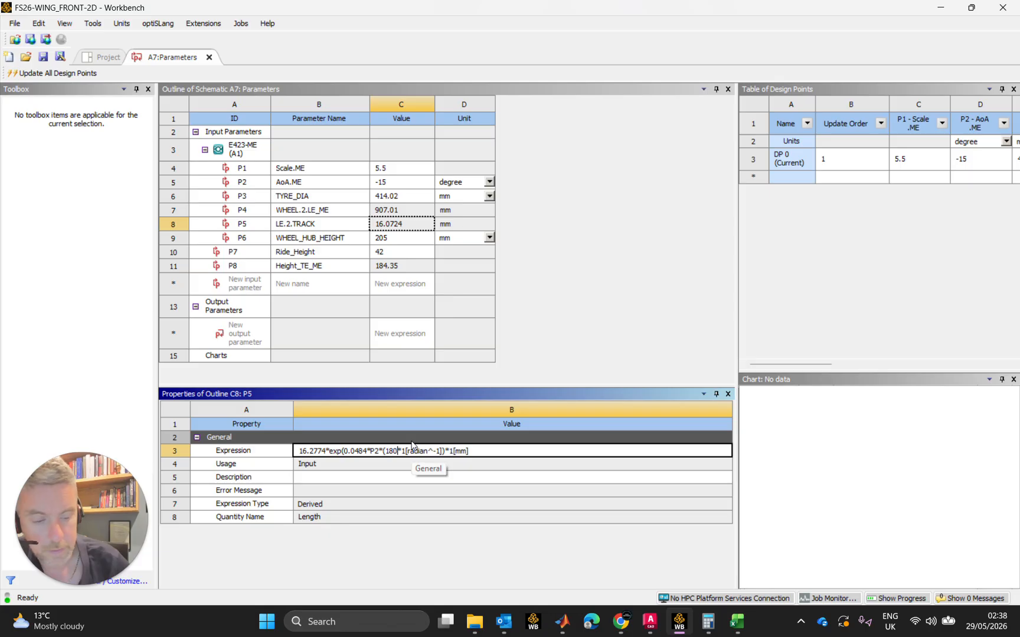
text())
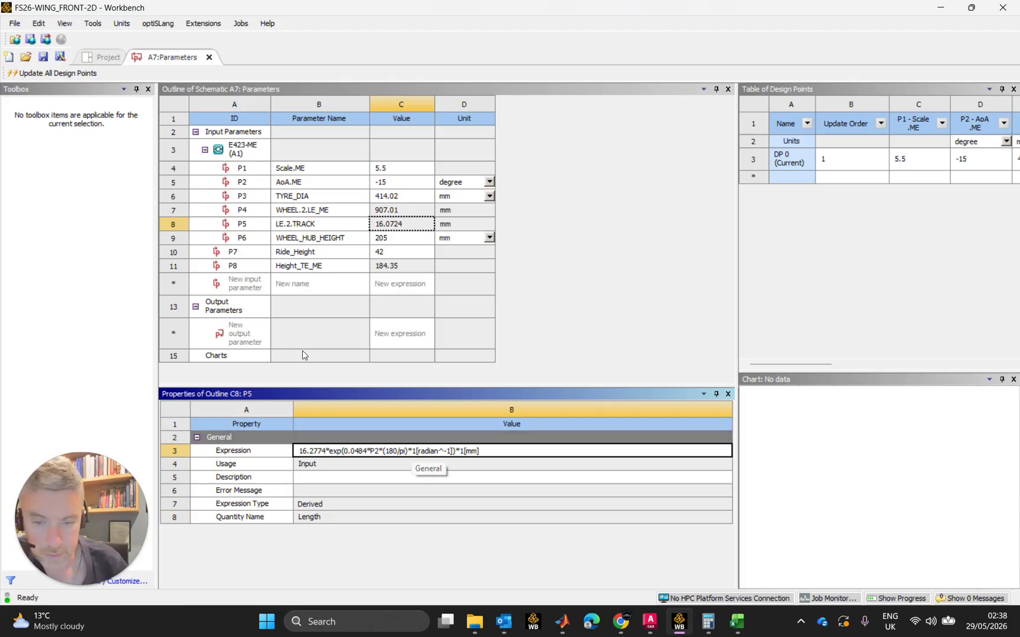
key(Return)
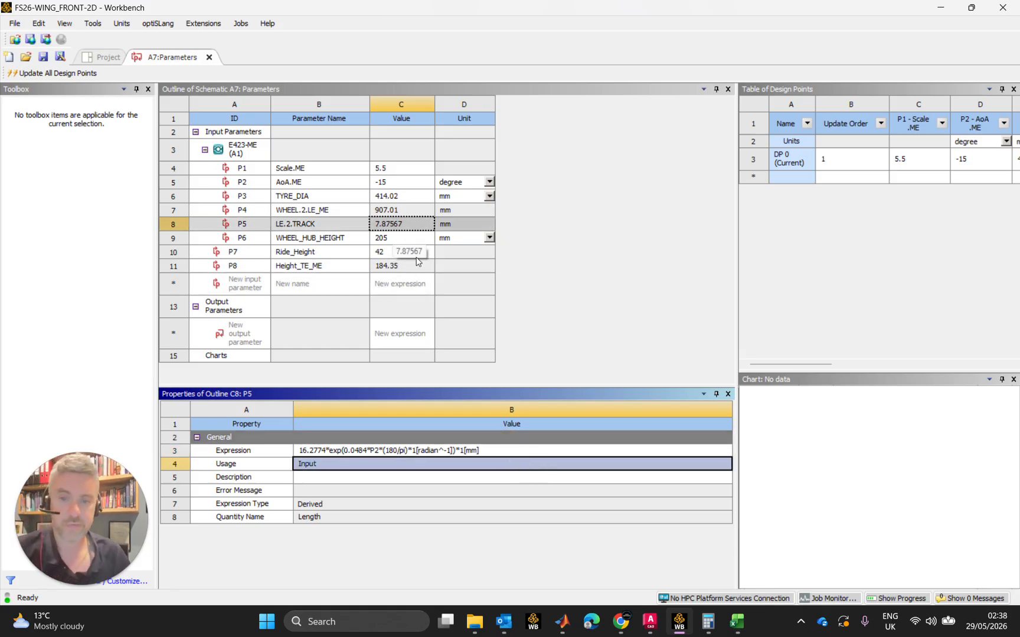
click(737, 621)
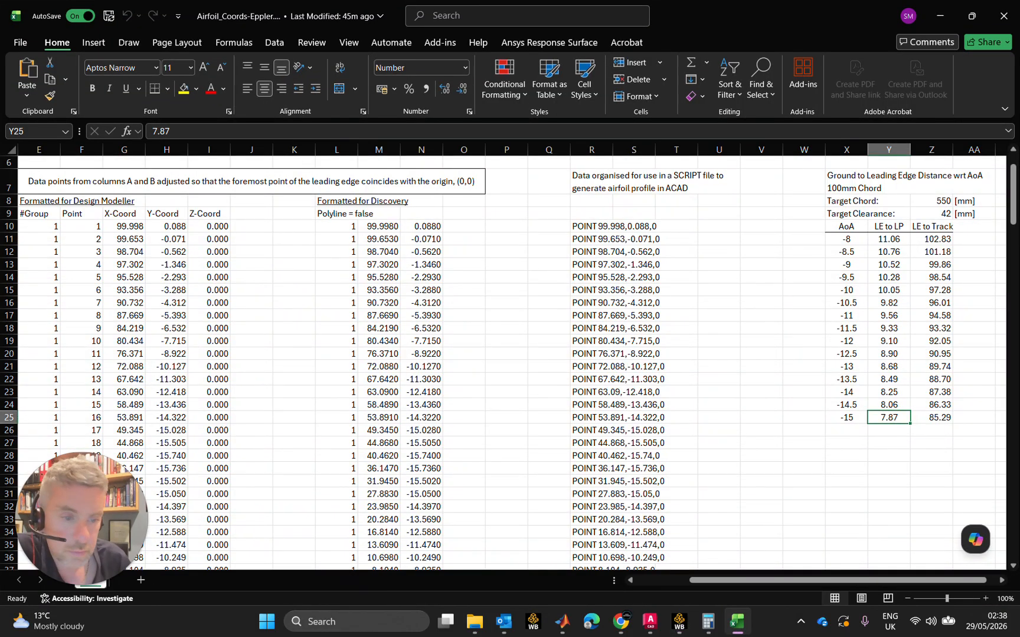
click(940, 16)
Scale the LE.2.TRACK expression by multiplying it by P1 at the end
click(498, 451)
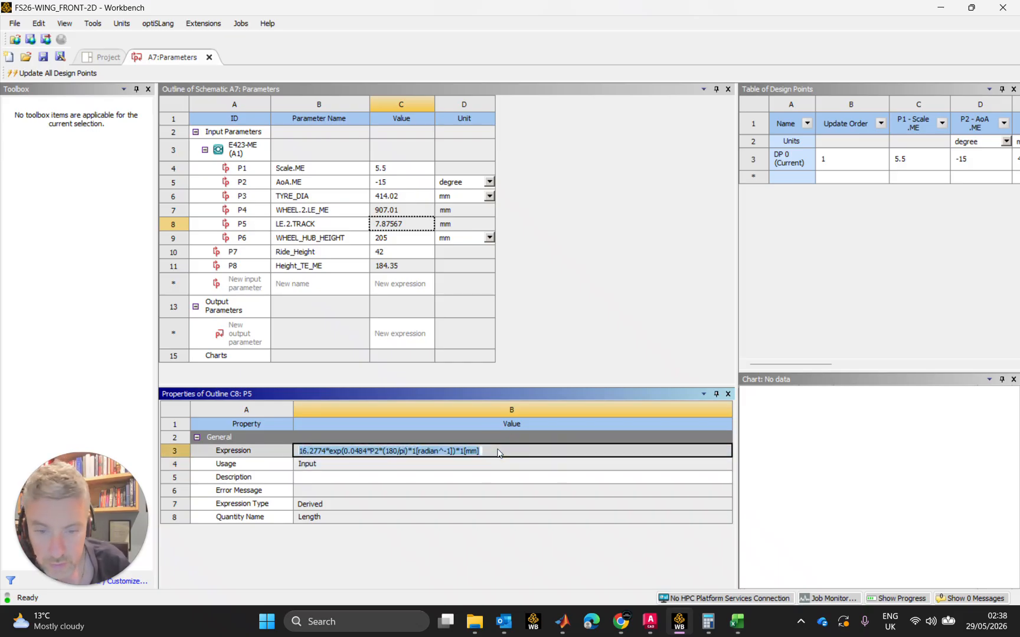
click(517, 452)
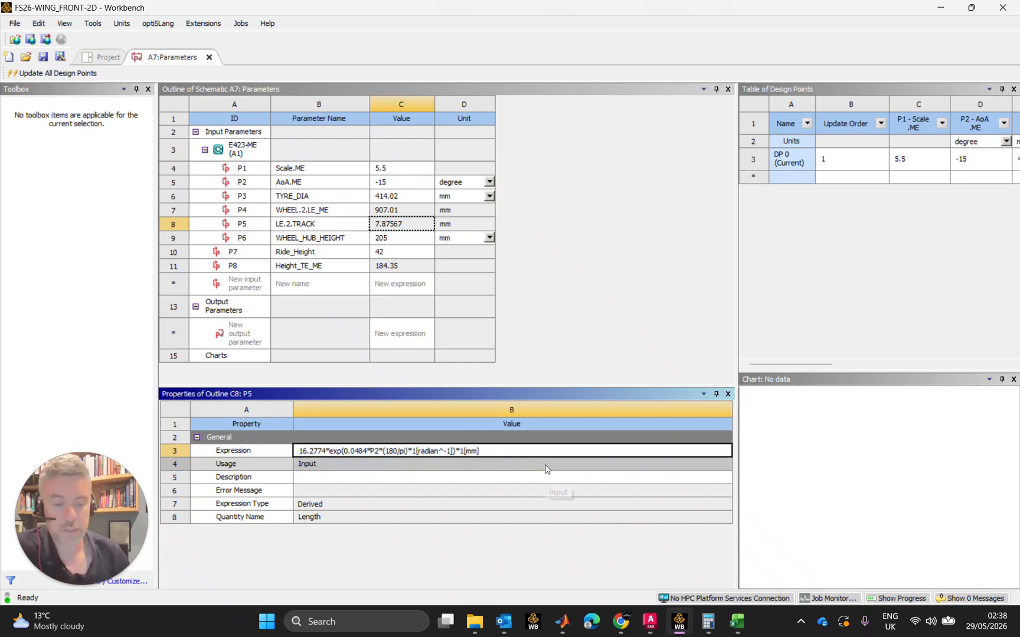
text(*)
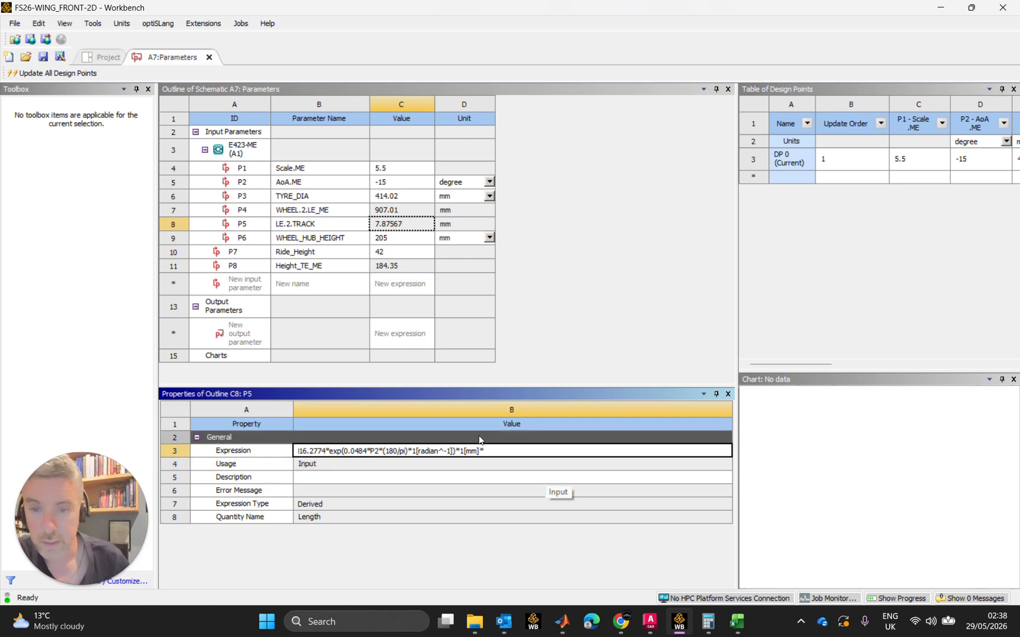
key(Home)
text(P1)
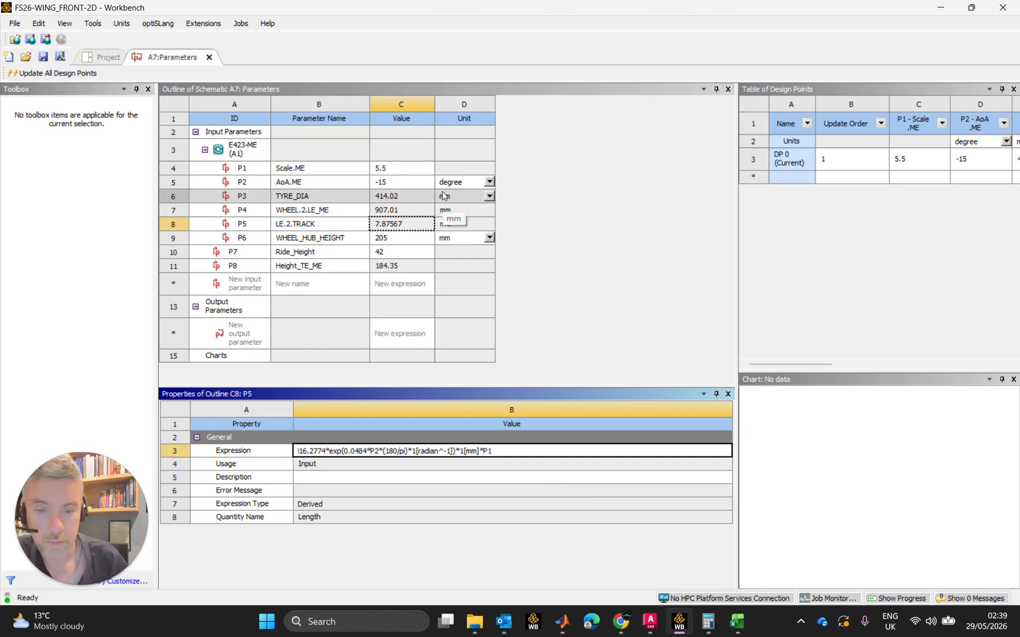
key(Return)
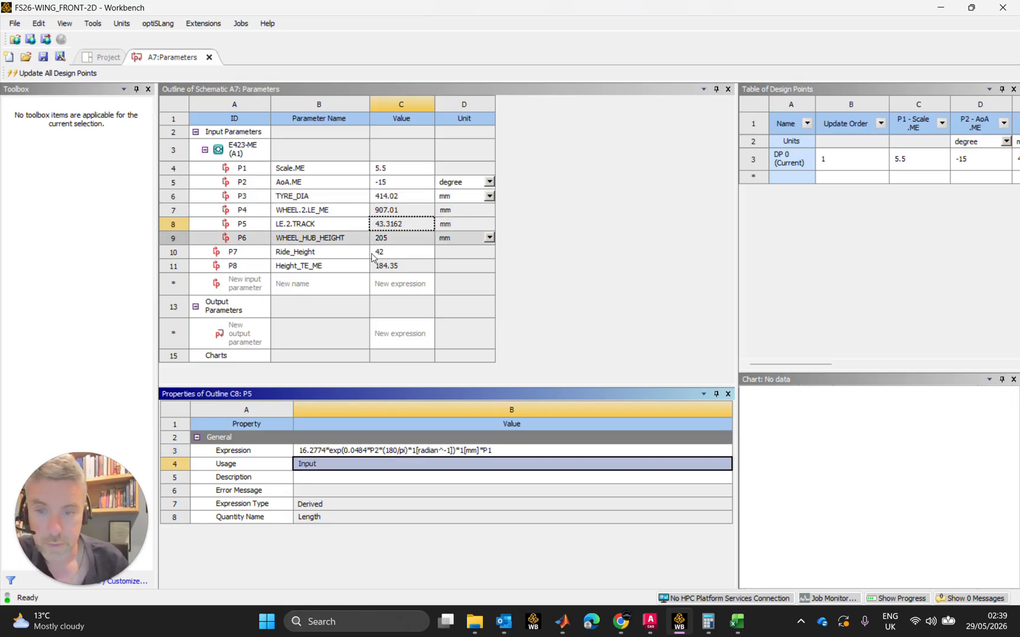
Add the ground clearance to the LE.2.TRACK expression by appending + 42*1[mm] after P1
click(494, 451)
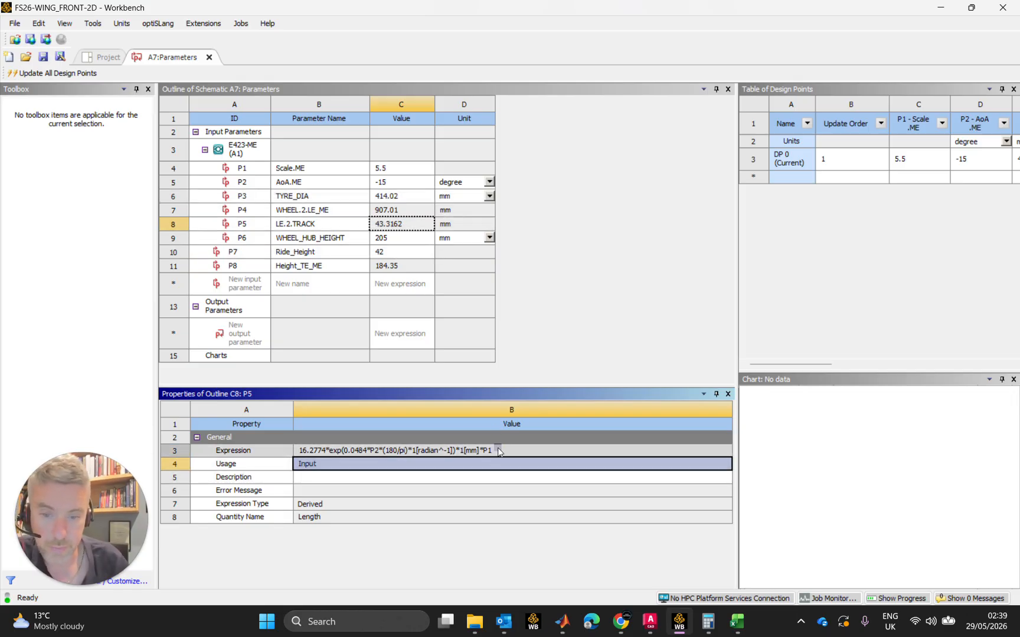
click(494, 451)
key(End)
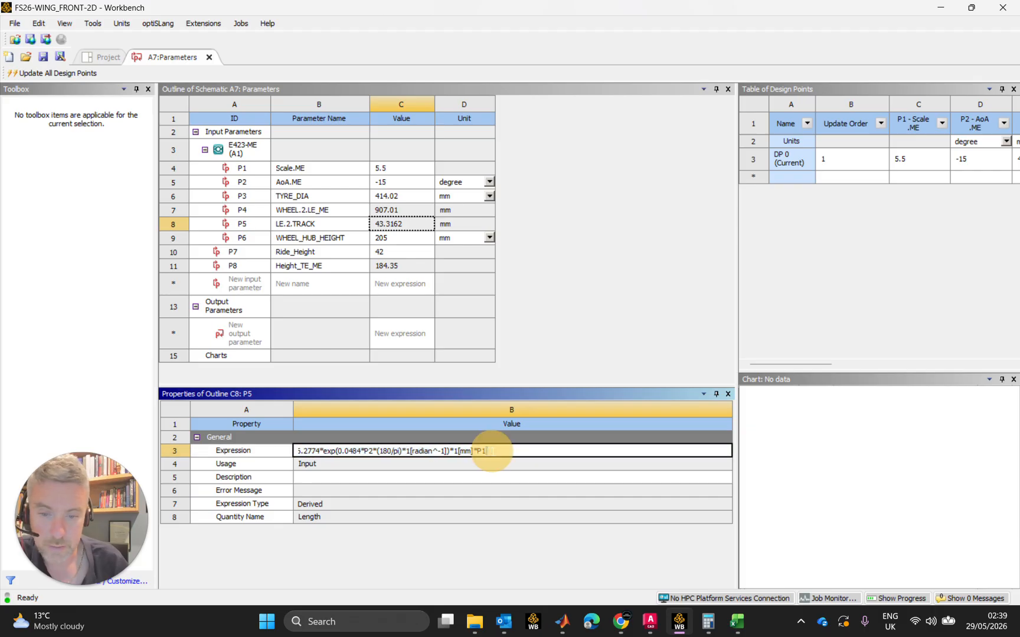
text(+ )
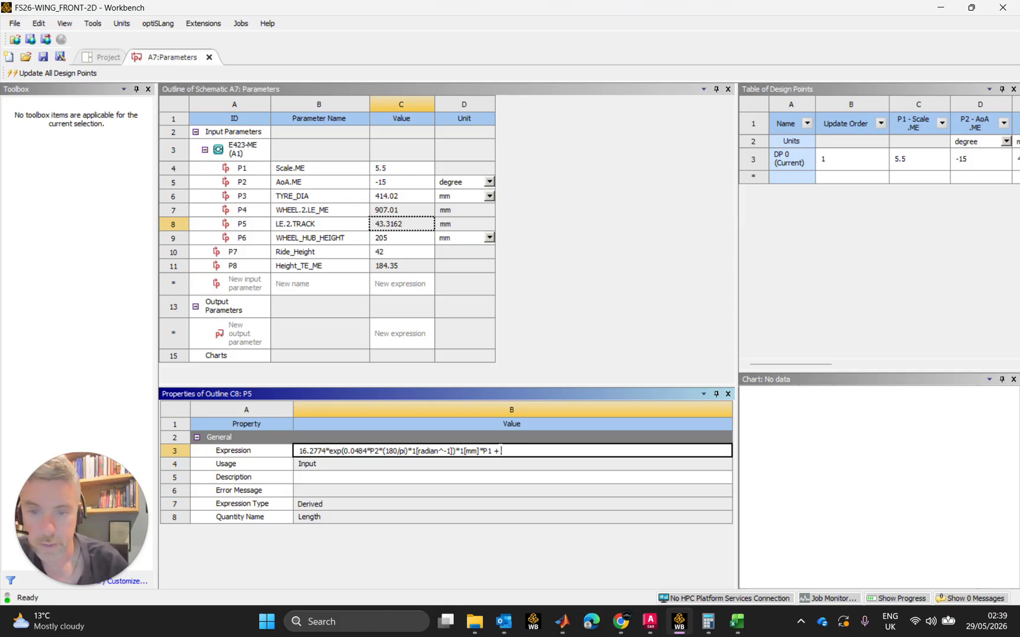
text(42)
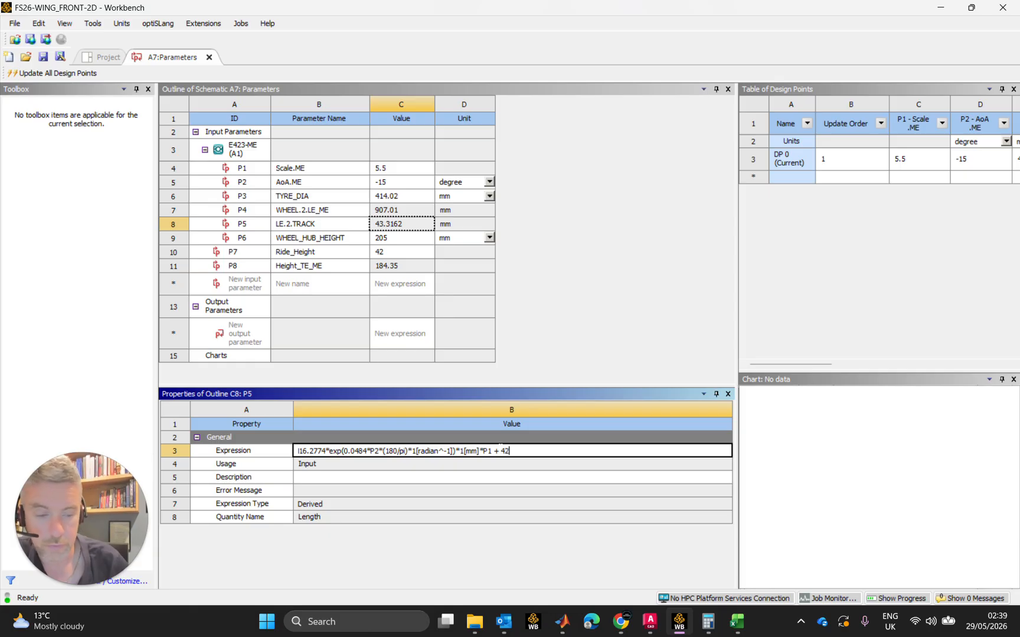
text(*1[m)
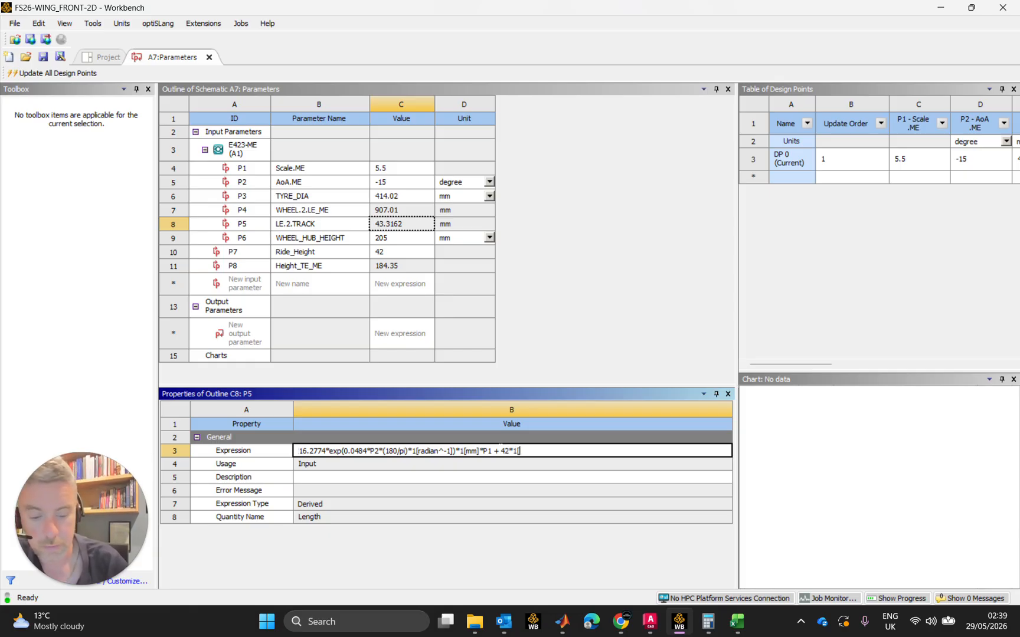
text(m])
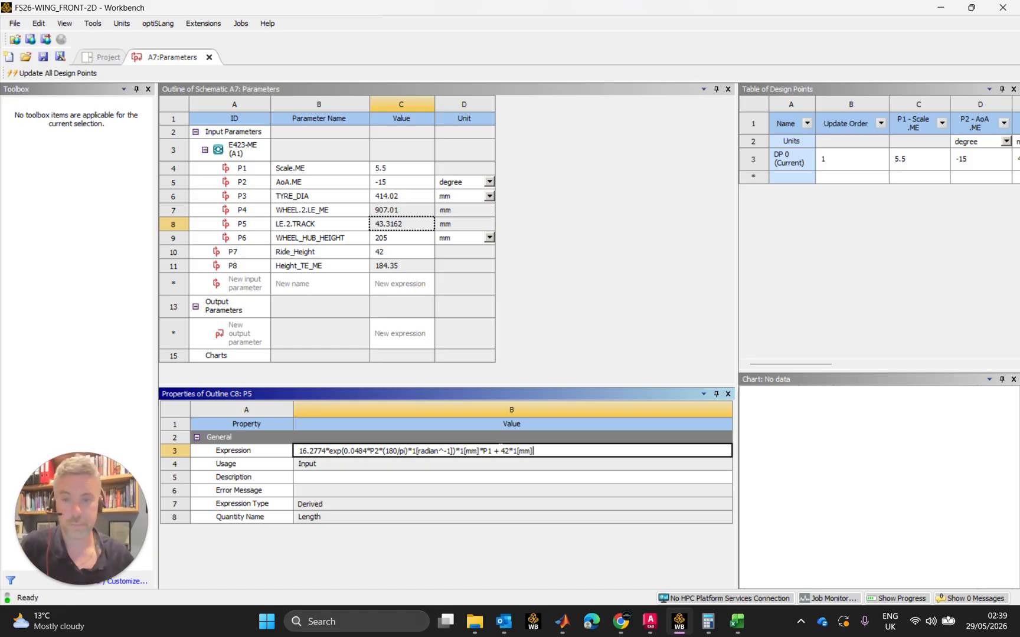
key(Return)
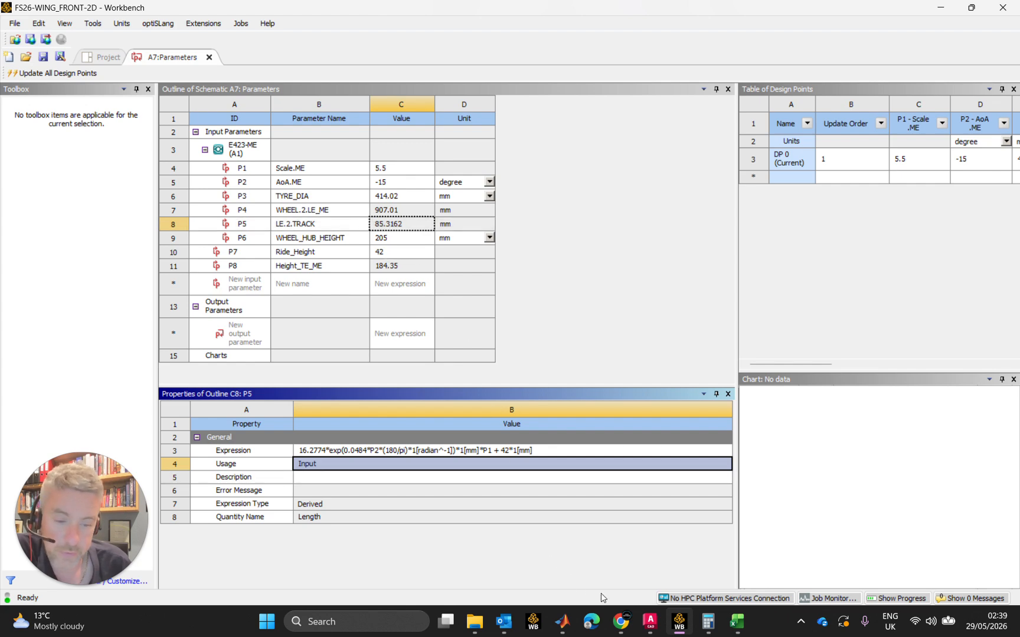
Check LE.2.TRACK against the LE to Track value for the -15 angle of attack in Airfoil_Coords-Eppler.xlsx, and return to Workbench
click(736, 622)
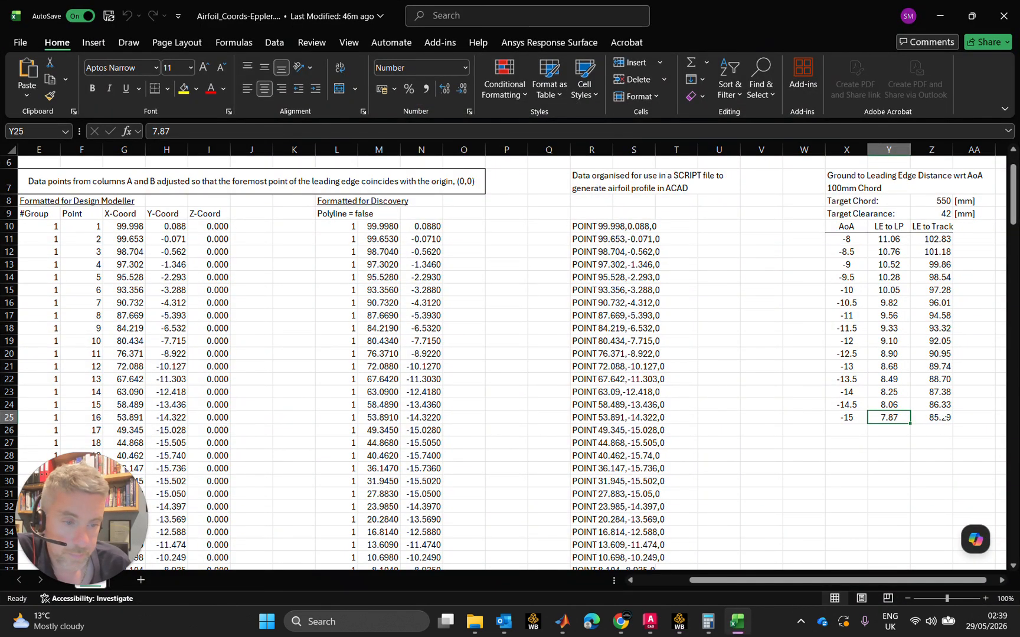
click(944, 417)
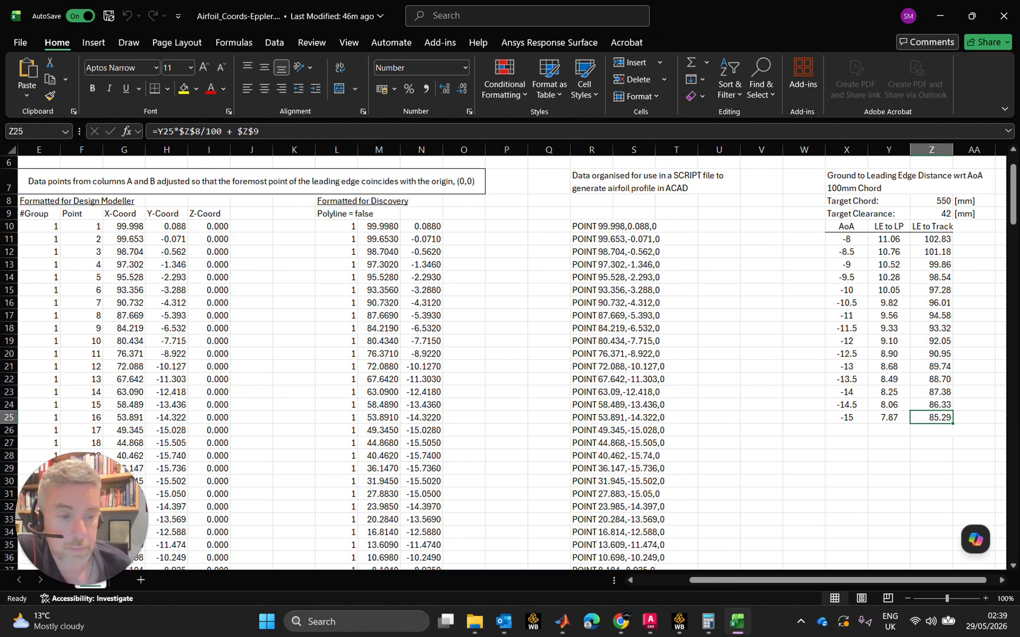
mouse_move(743, 629)
click(738, 623)
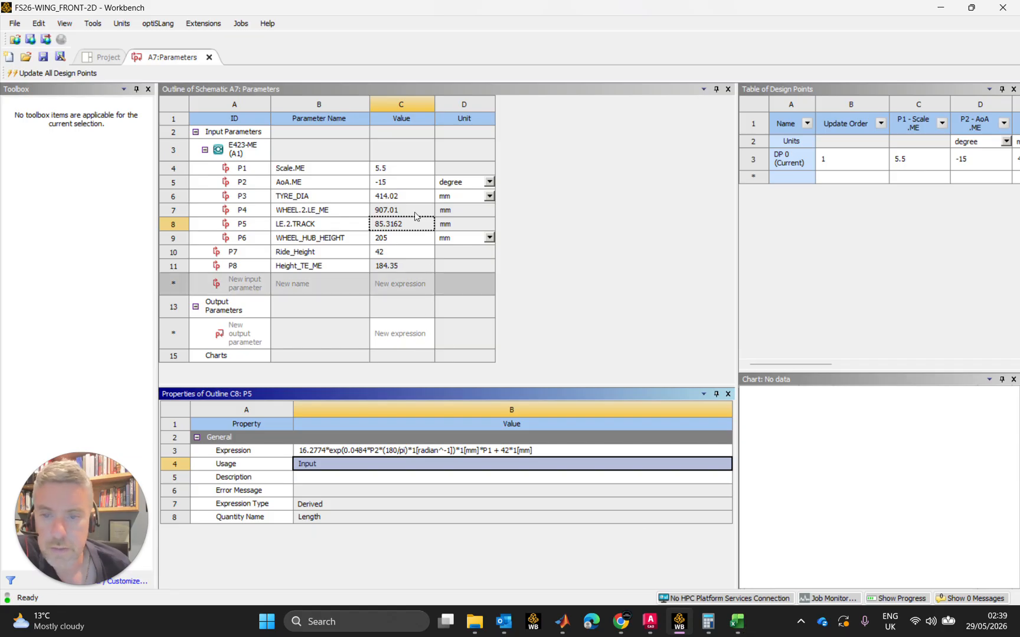
Set AoA.ME to -10 degrees and check LE.2.TRACK against the spreadsheet's LE to Track value for that angle
click(404, 182)
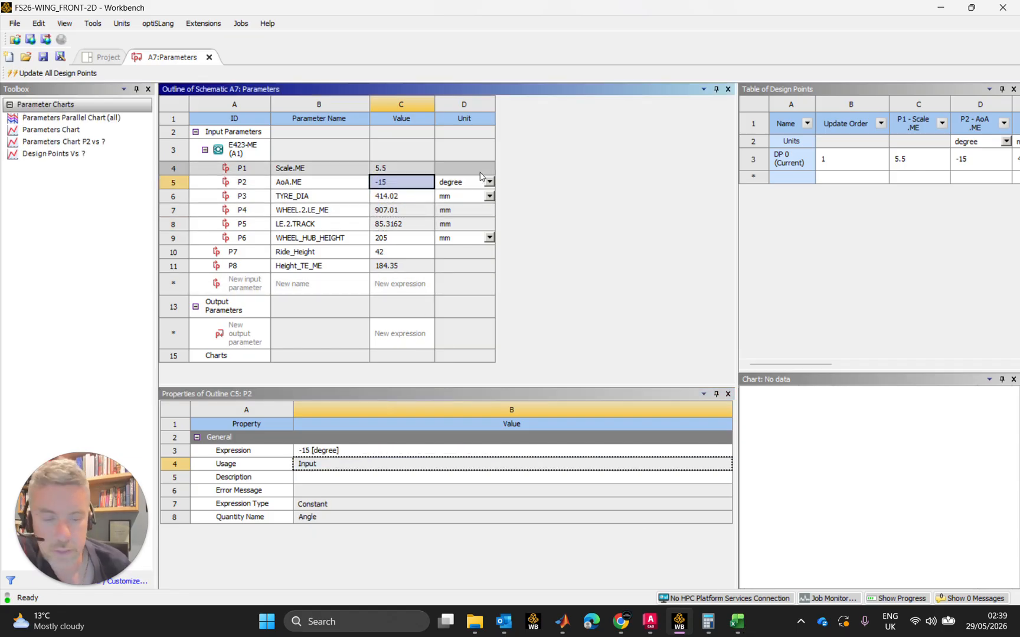
text(-10)
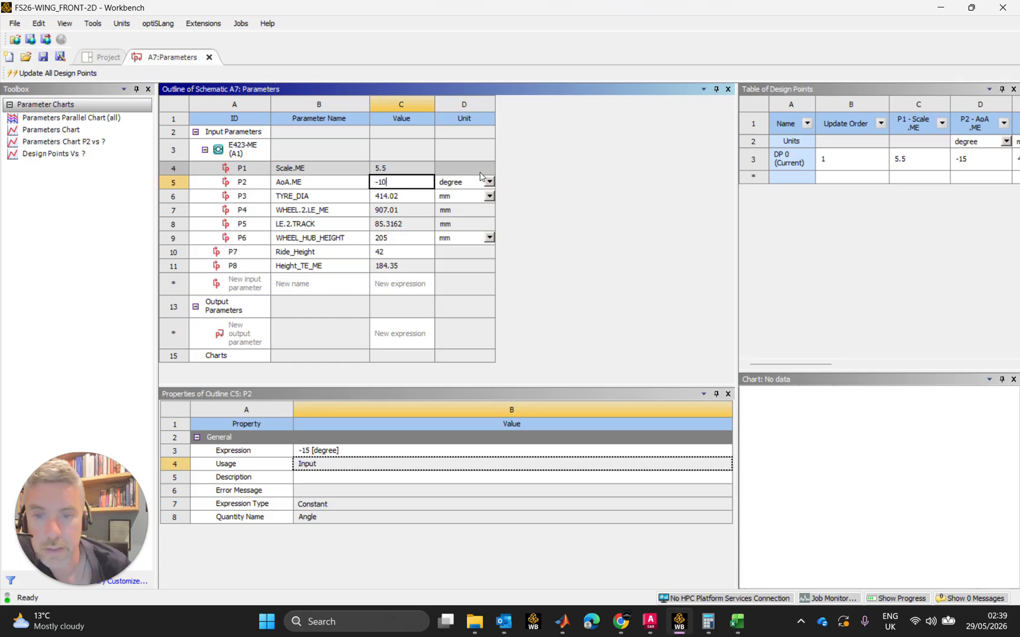
key(Return)
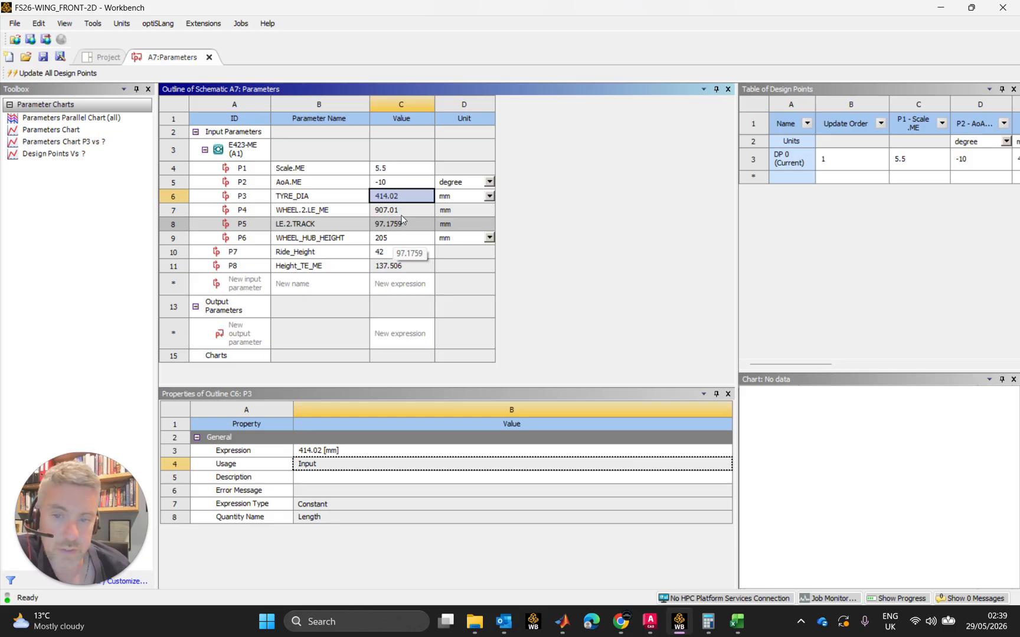
click(738, 621)
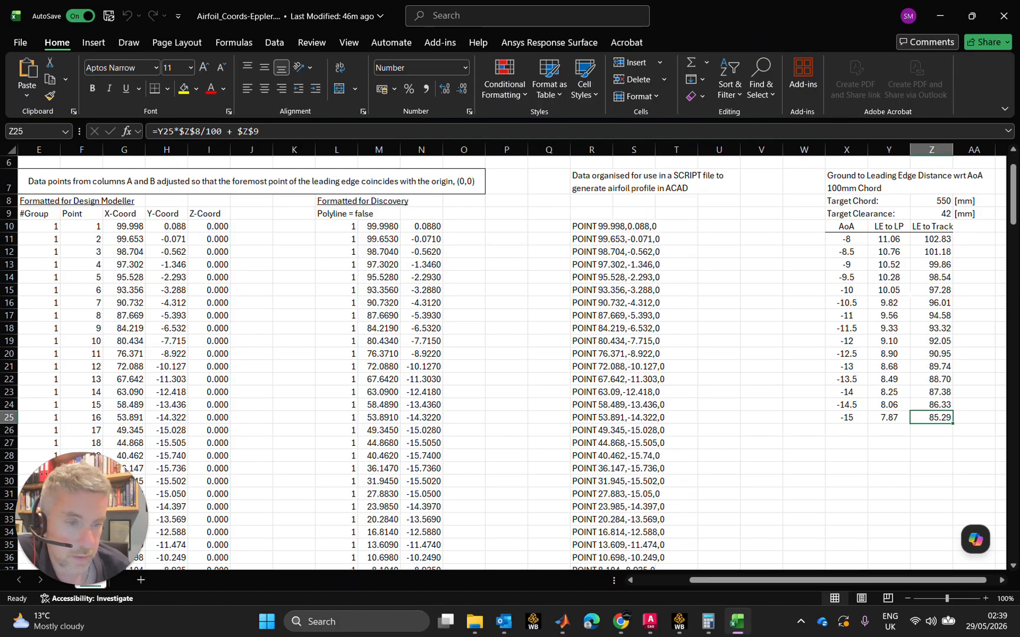
click(929, 293)
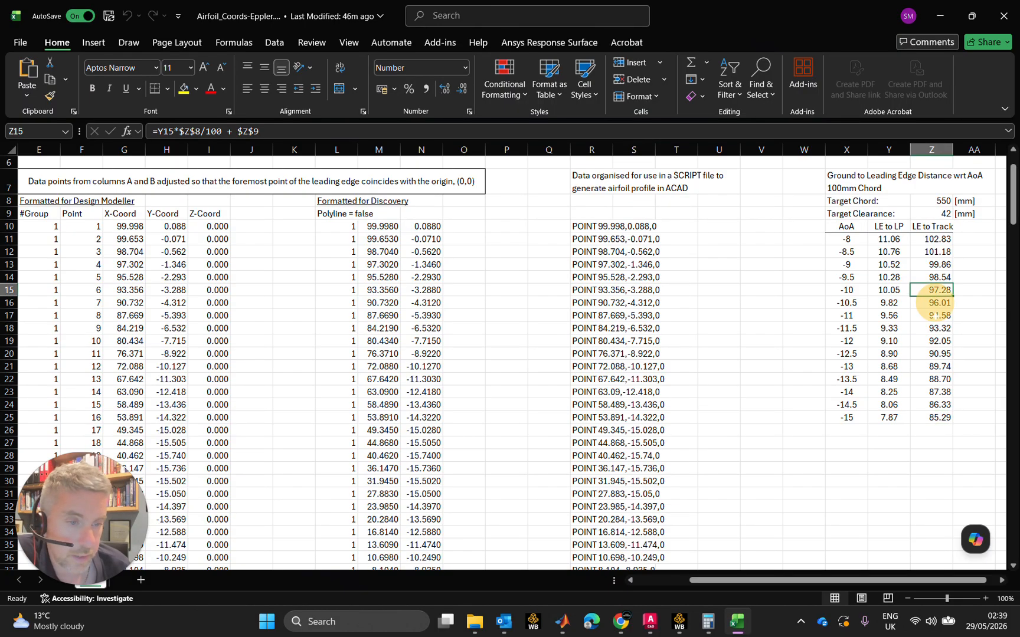
click(741, 626)
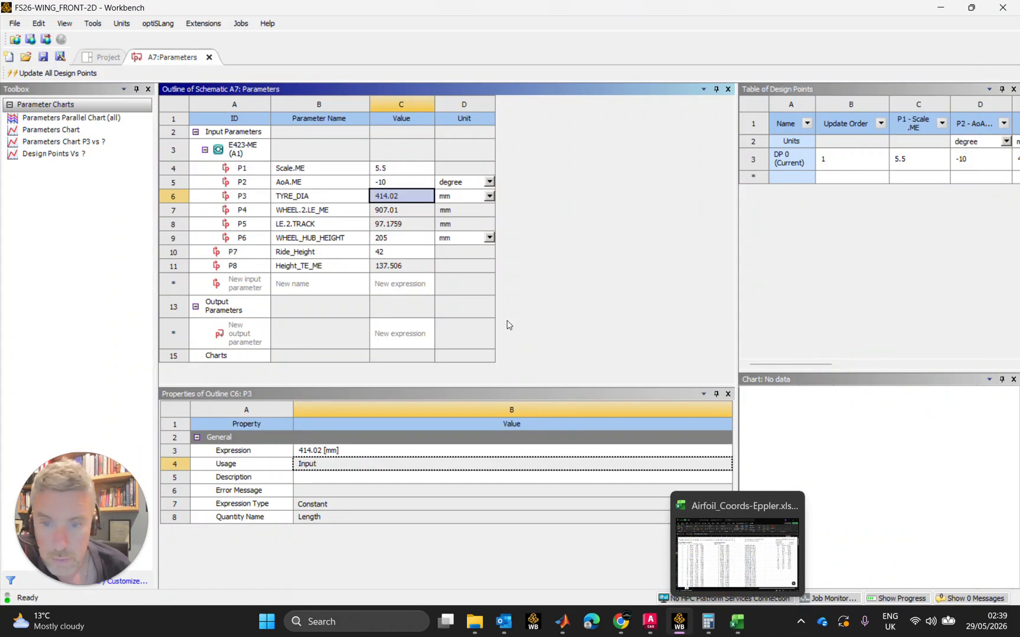
Review the LE.2.TRACK expression alongside the exponential fit in MATLAB's Curve Fitter, and return to Workbench
click(407, 226)
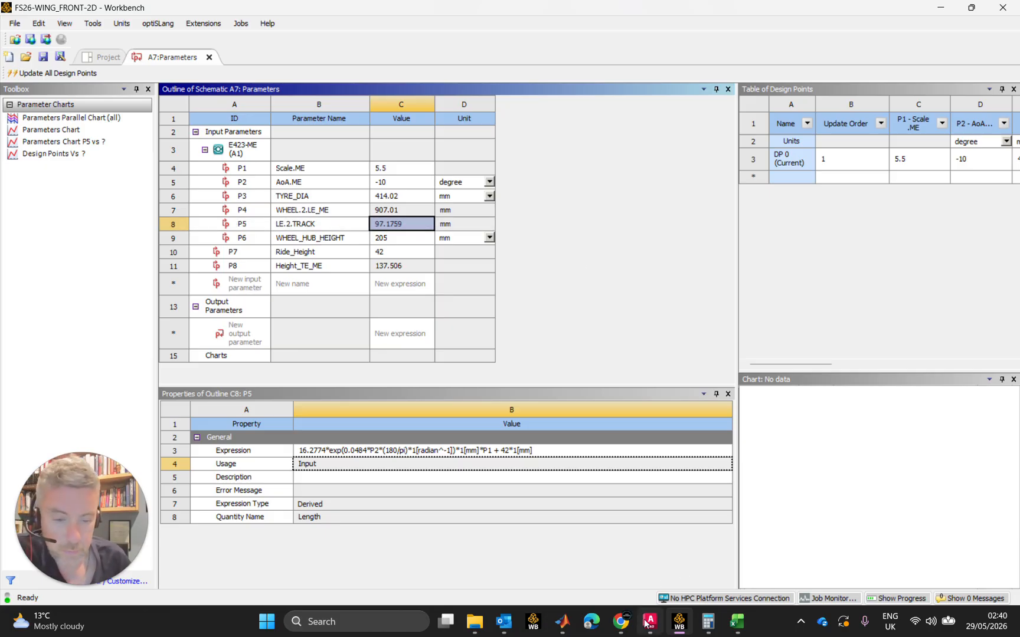
click(564, 626)
click(618, 543)
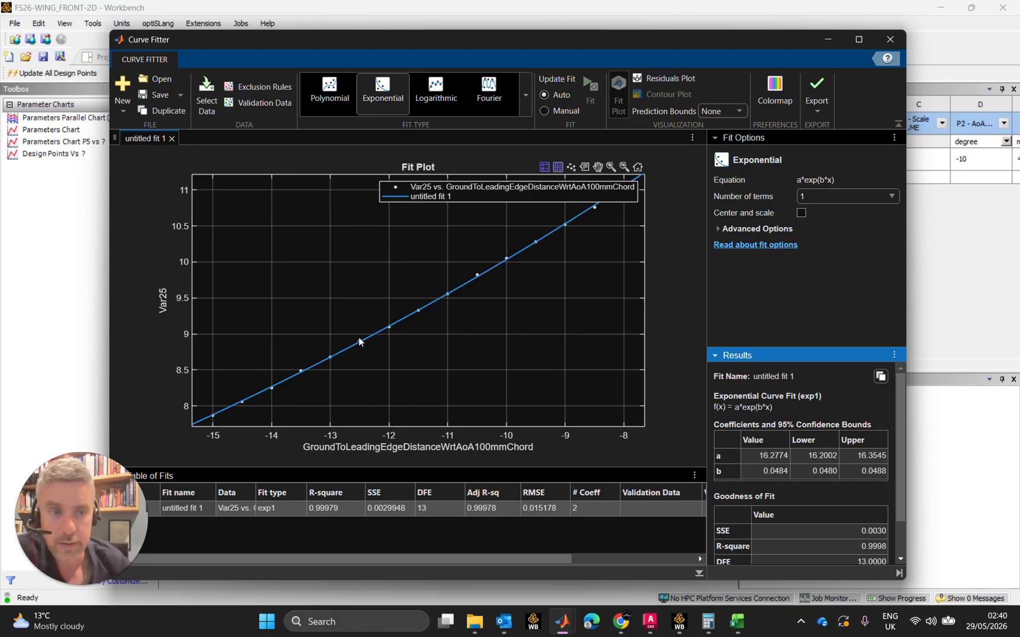
click(828, 40)
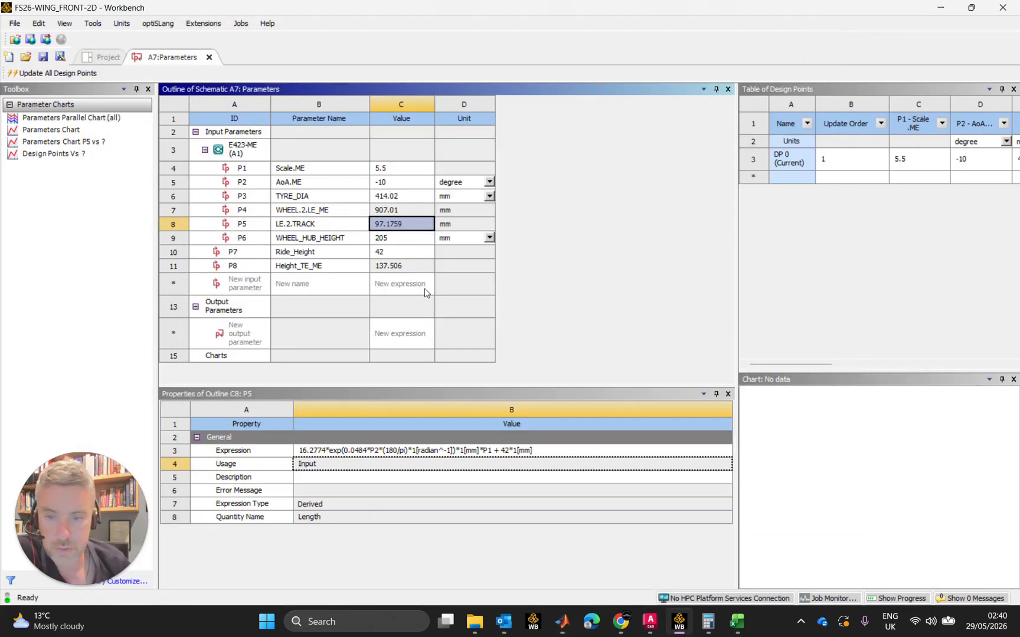
Set AoA.ME to -15 degrees
click(424, 183)
text(-15)
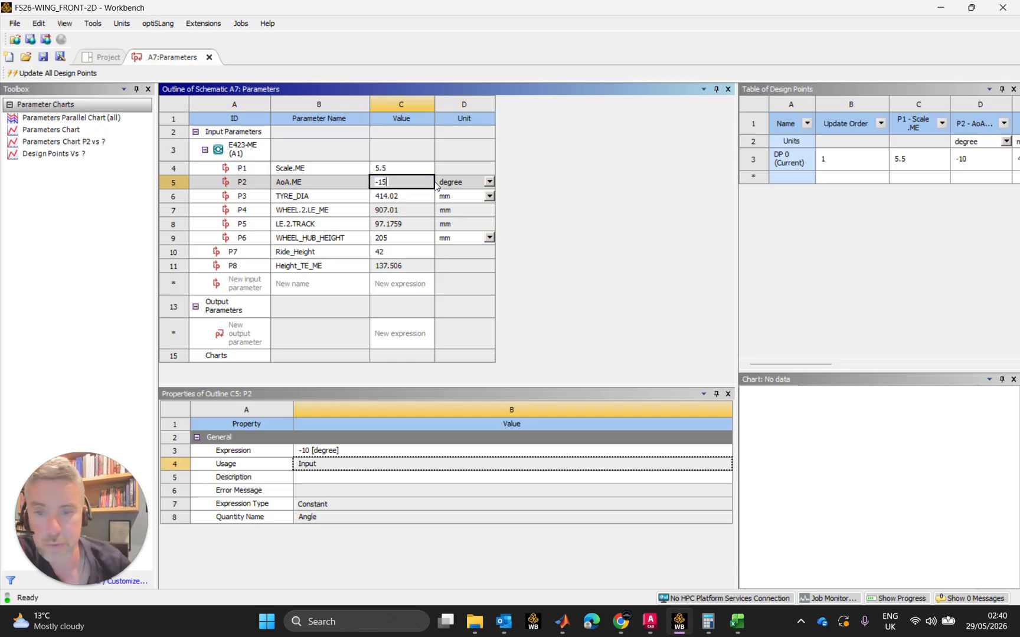
key(Return)
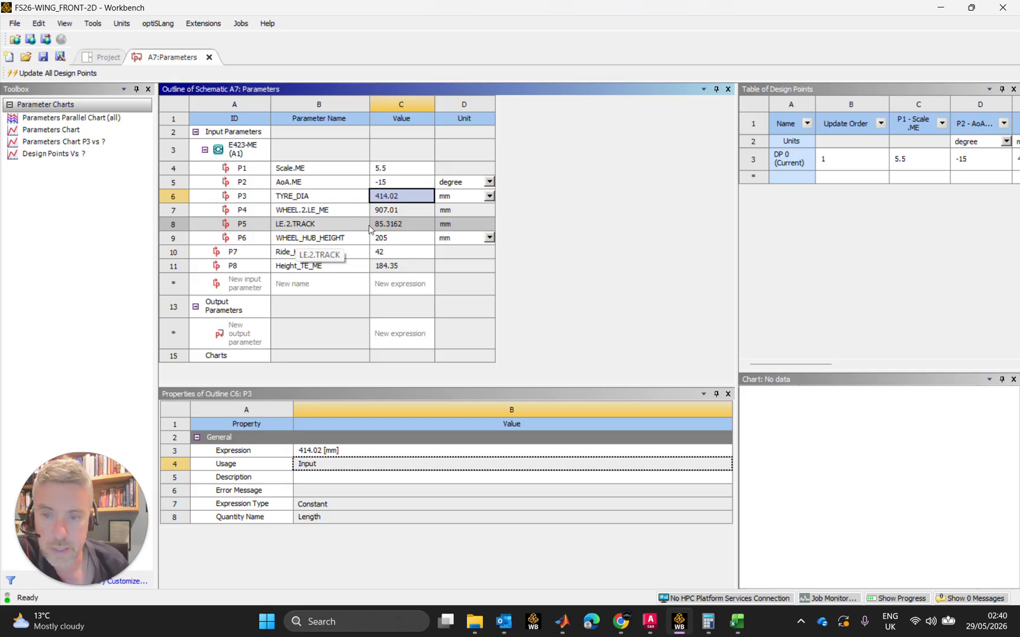
Set Scale.ME to 4 to test how LE.2.TRACK responds to the airfoil scale
click(413, 169)
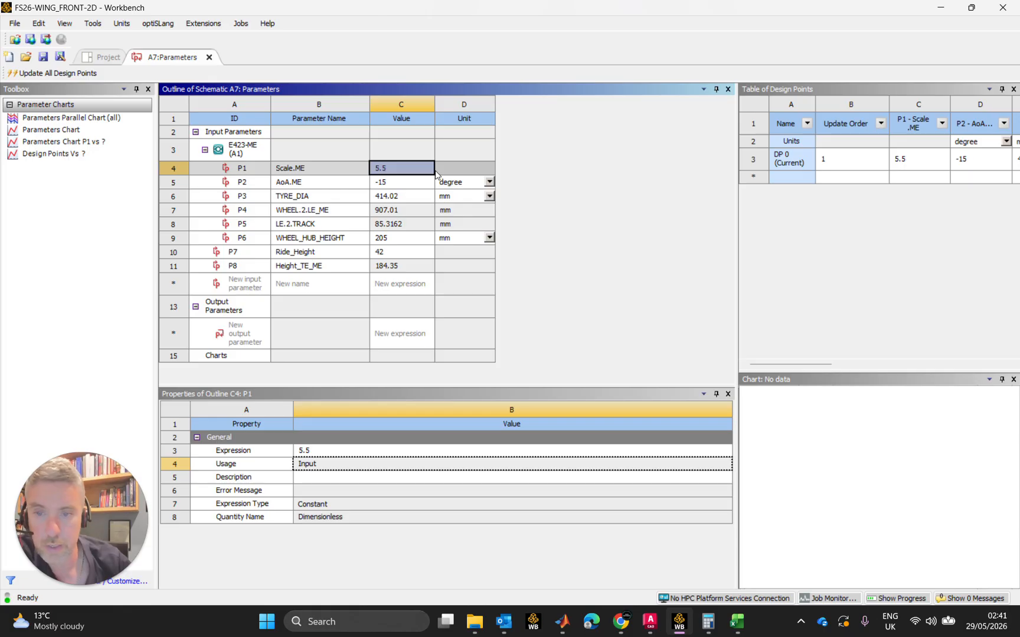
text(4)
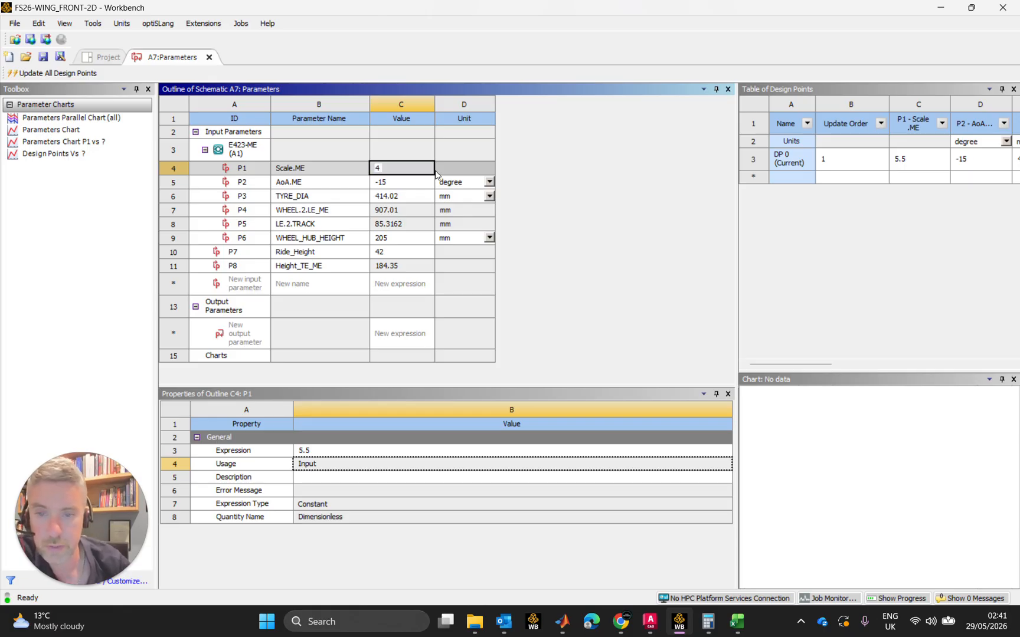
key(Return)
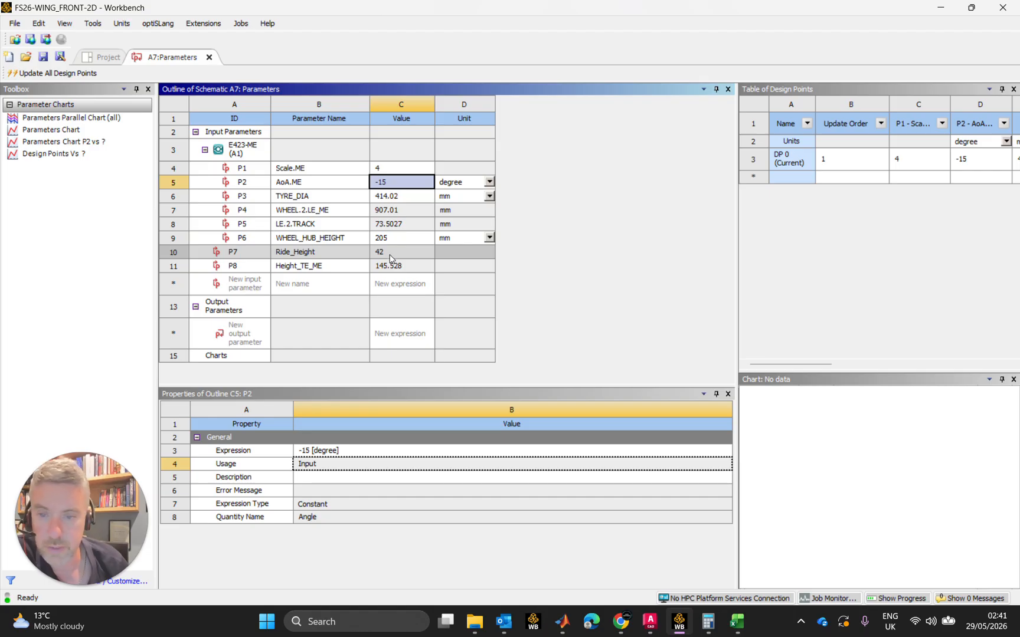
Set Scale.ME to 5.5
click(391, 173)
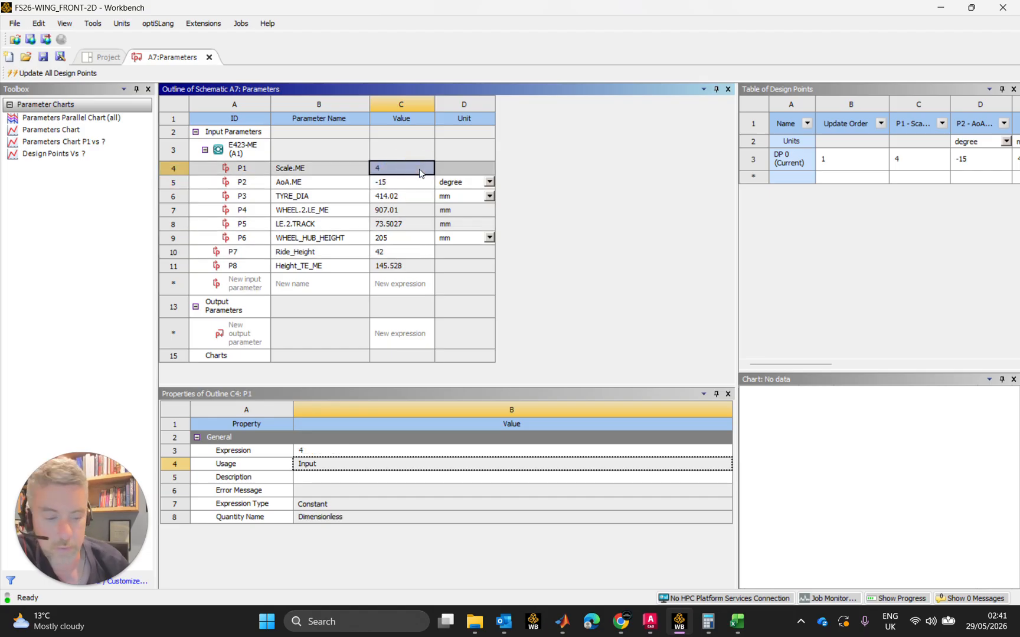
click(420, 171)
text(5)
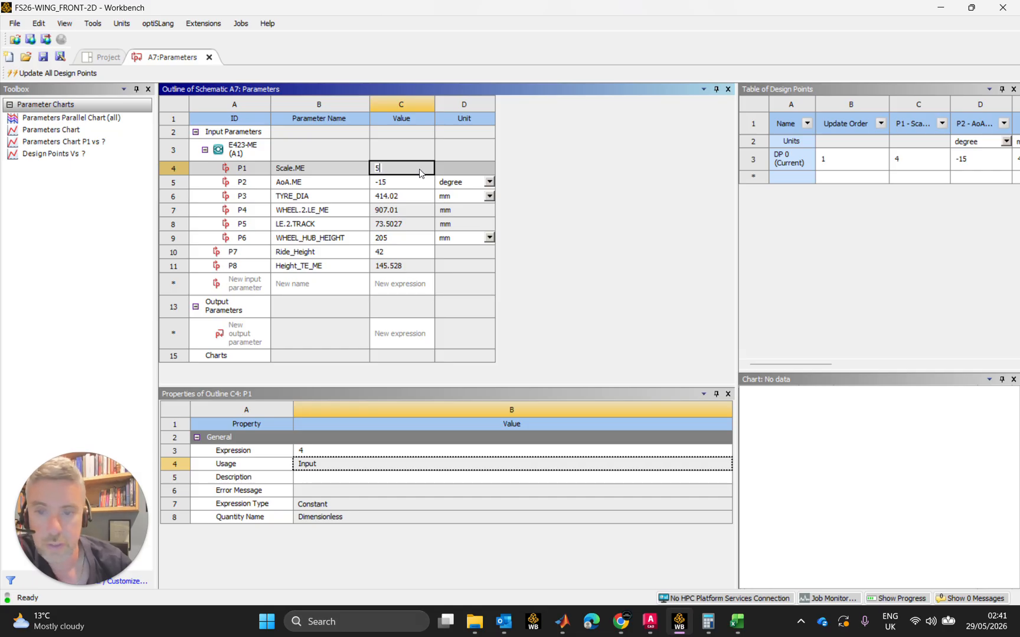
text(.5)
key(Return)
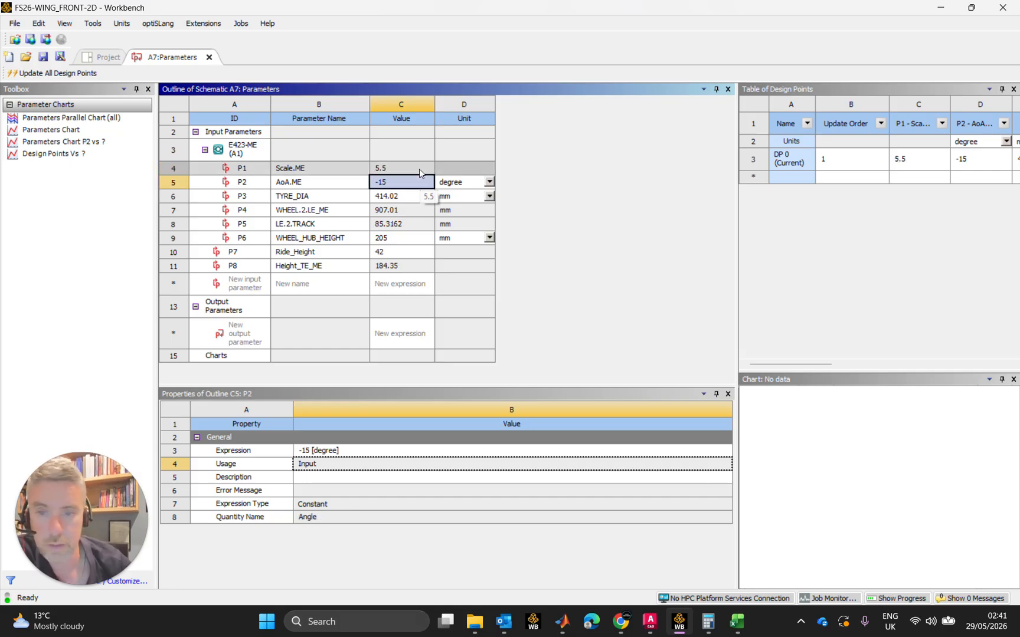
click(407, 170)
click(408, 183)
click(410, 168)
click(410, 183)
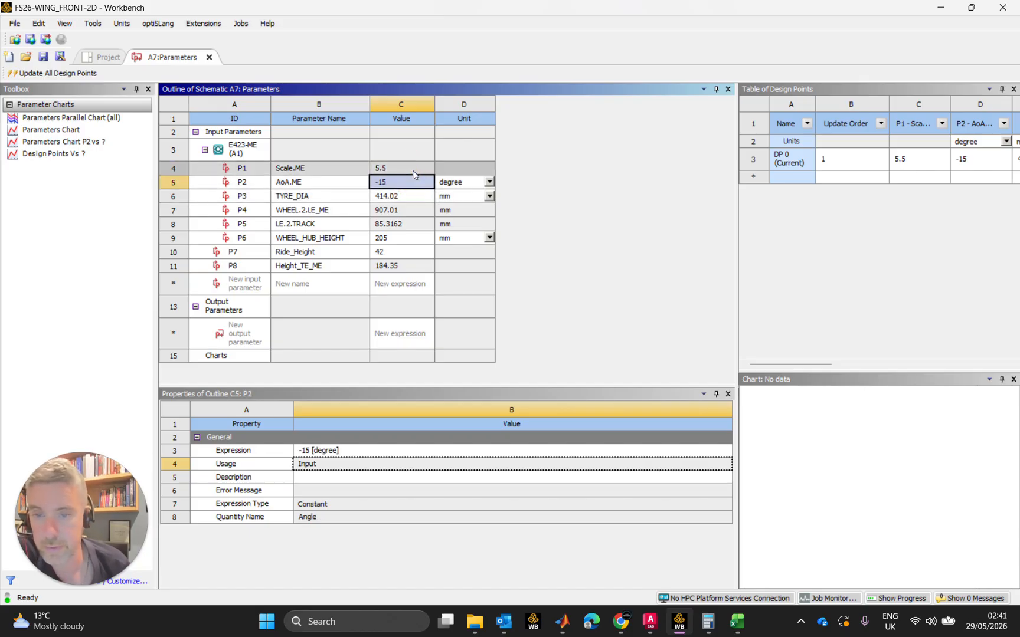
click(413, 171)
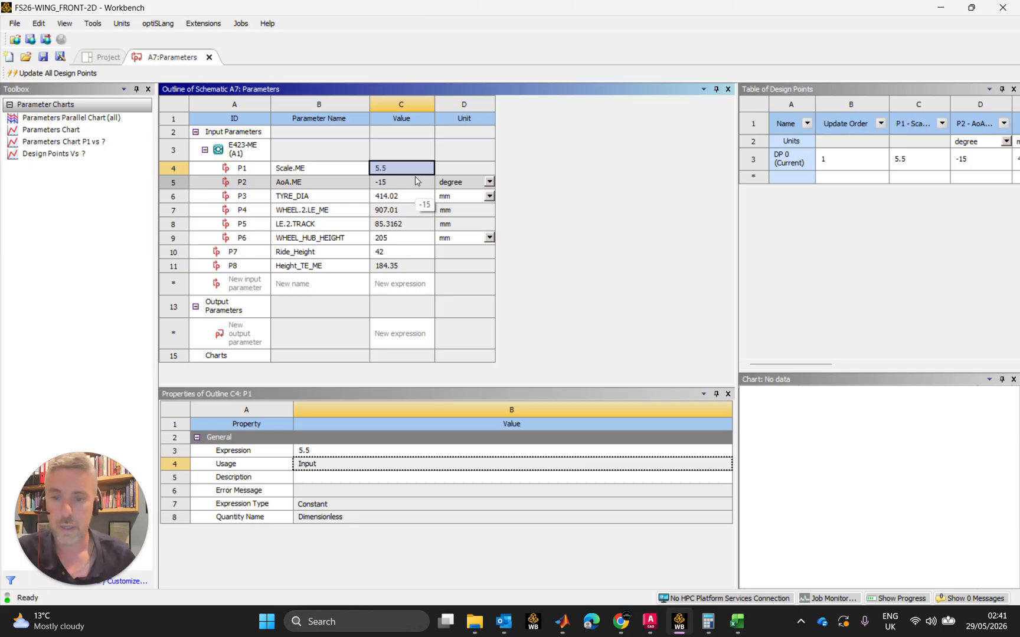
click(406, 256)
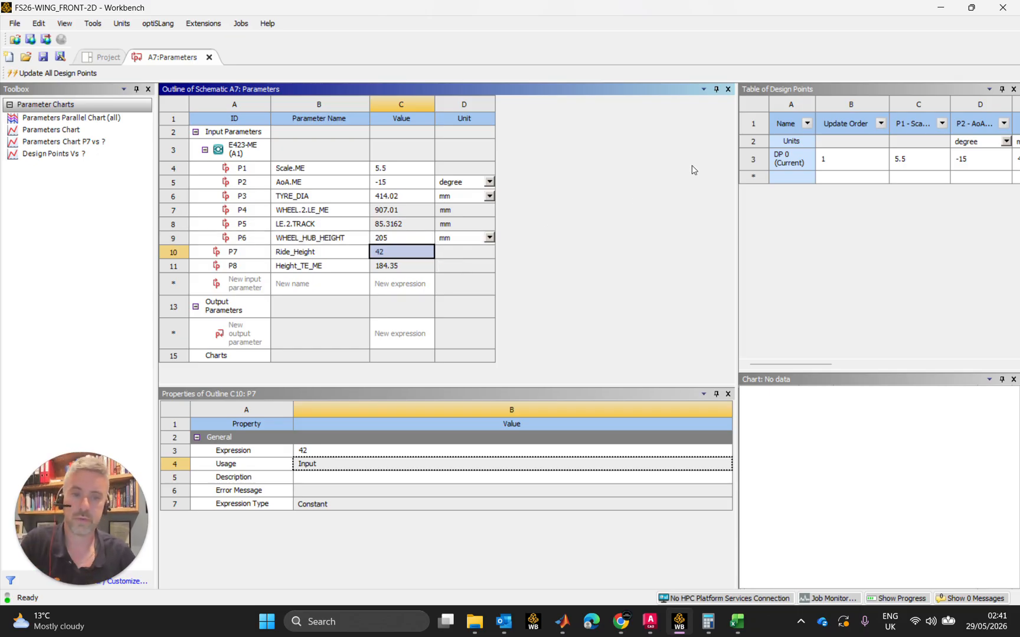
Widen the Table of Design Points and its P6 column, and look through the parameter columns of DP 0
drag(739, 334, 505, 321)
drag(590, 366, 615, 350)
click(658, 163)
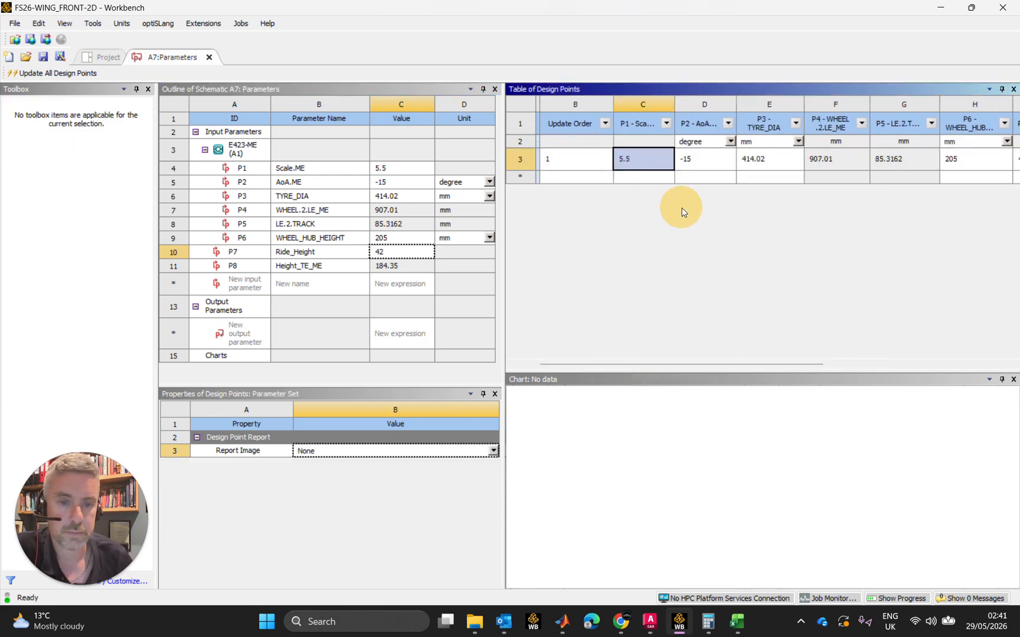
click(701, 161)
drag(761, 367, 919, 366)
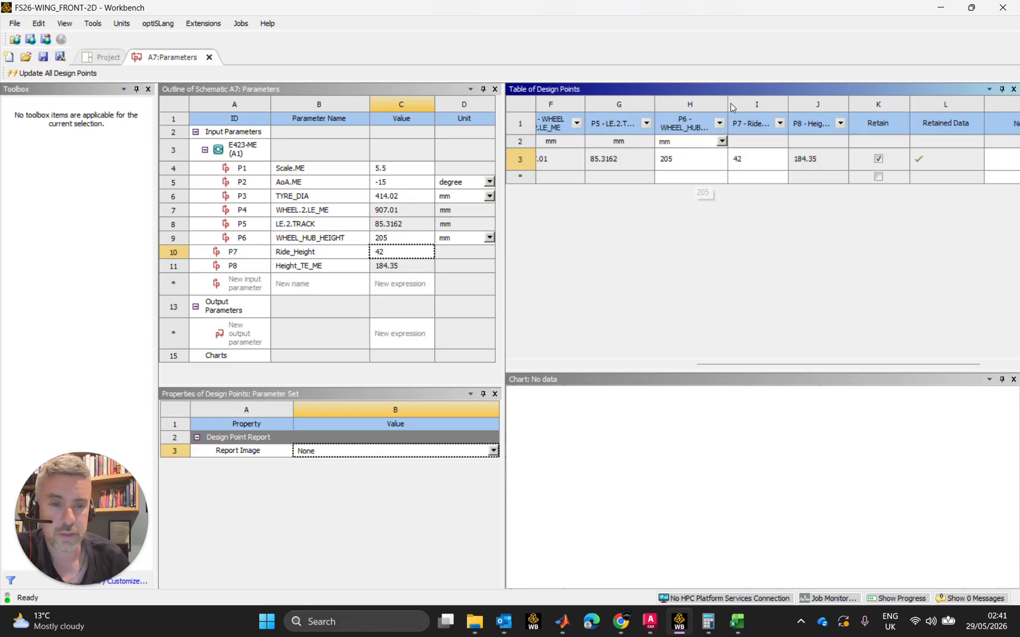
mouse_move(728, 104)
mouse_down()
mouse_move(769, 99)
mouse_move(734, 98)
mouse_up()
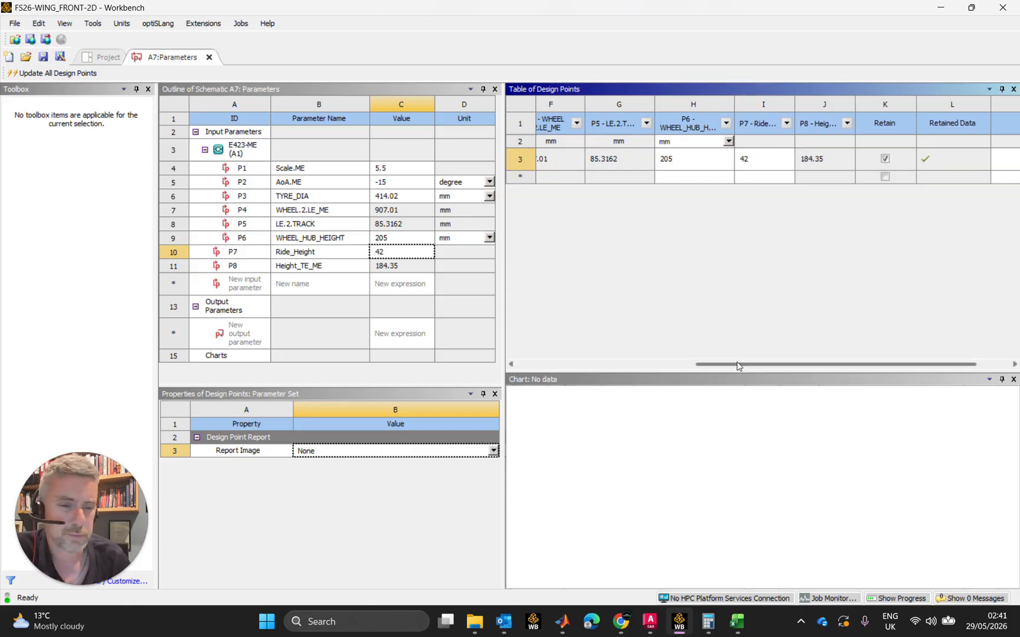
drag(736, 365, 591, 367)
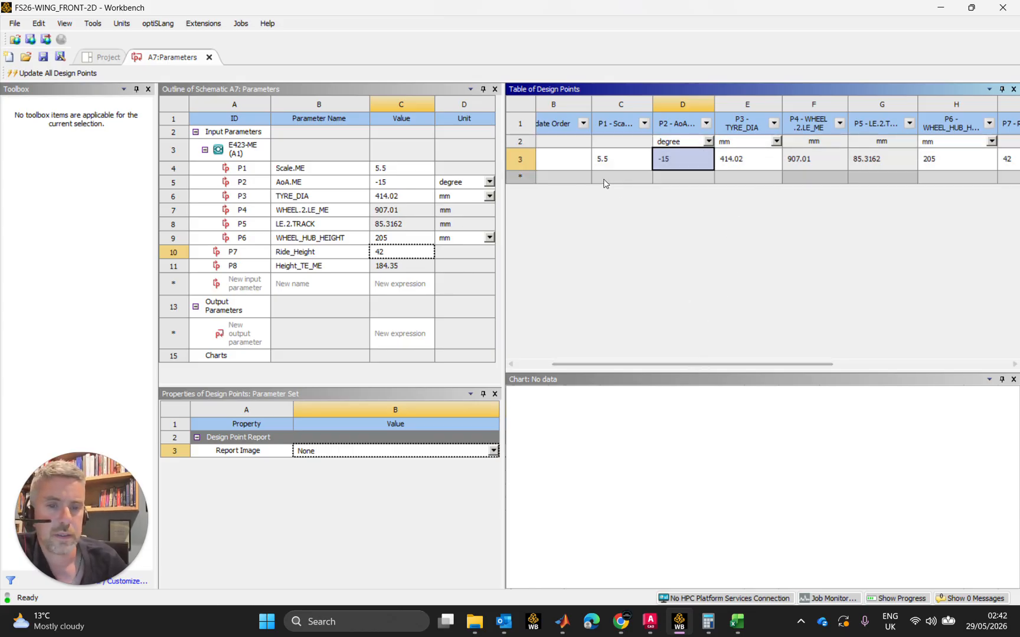
click(621, 160)
drag(733, 366, 692, 372)
click(692, 219)
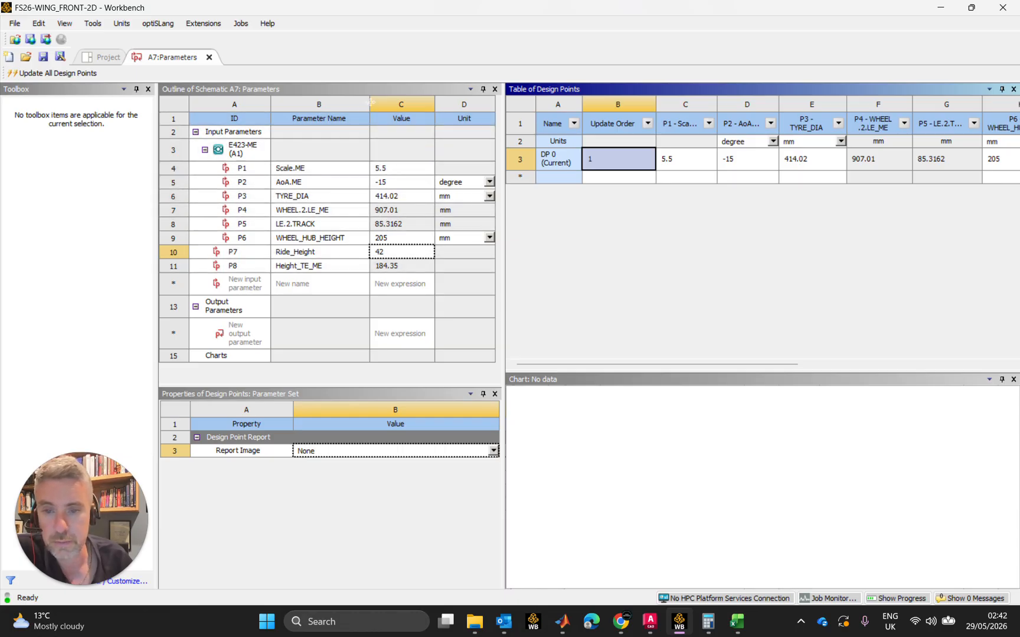
Narrow the Parameter Name and ID columns in the parameter outline slightly
drag(370, 104, 364, 102)
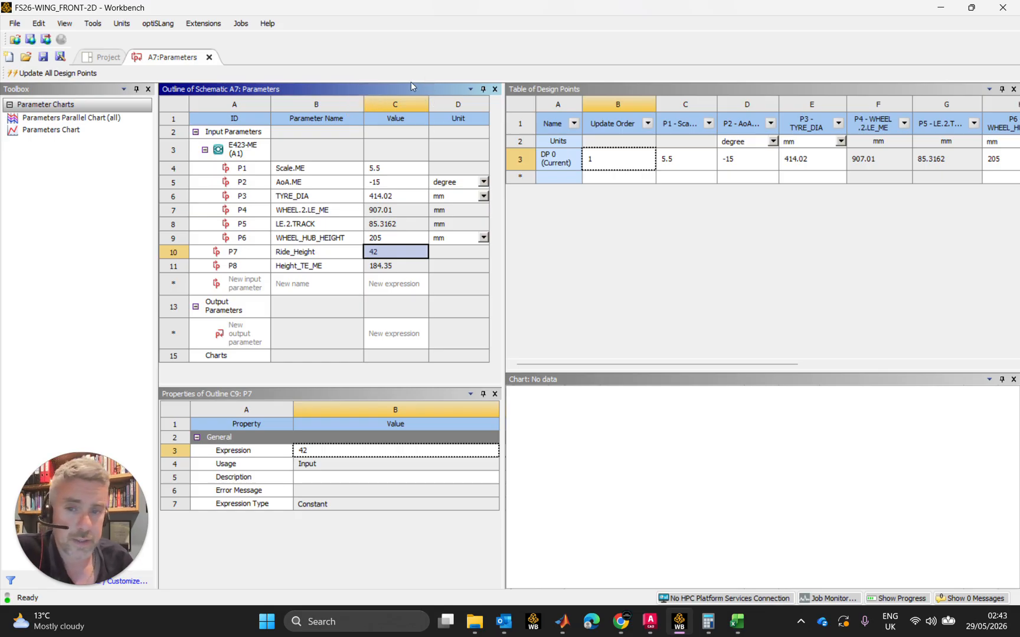
drag(270, 104, 266, 103)
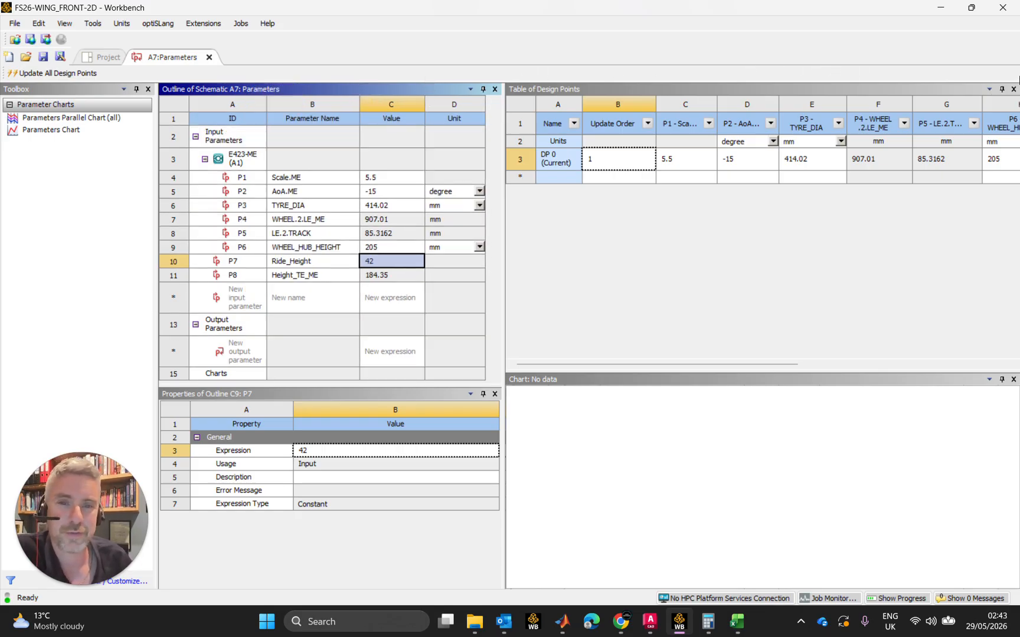